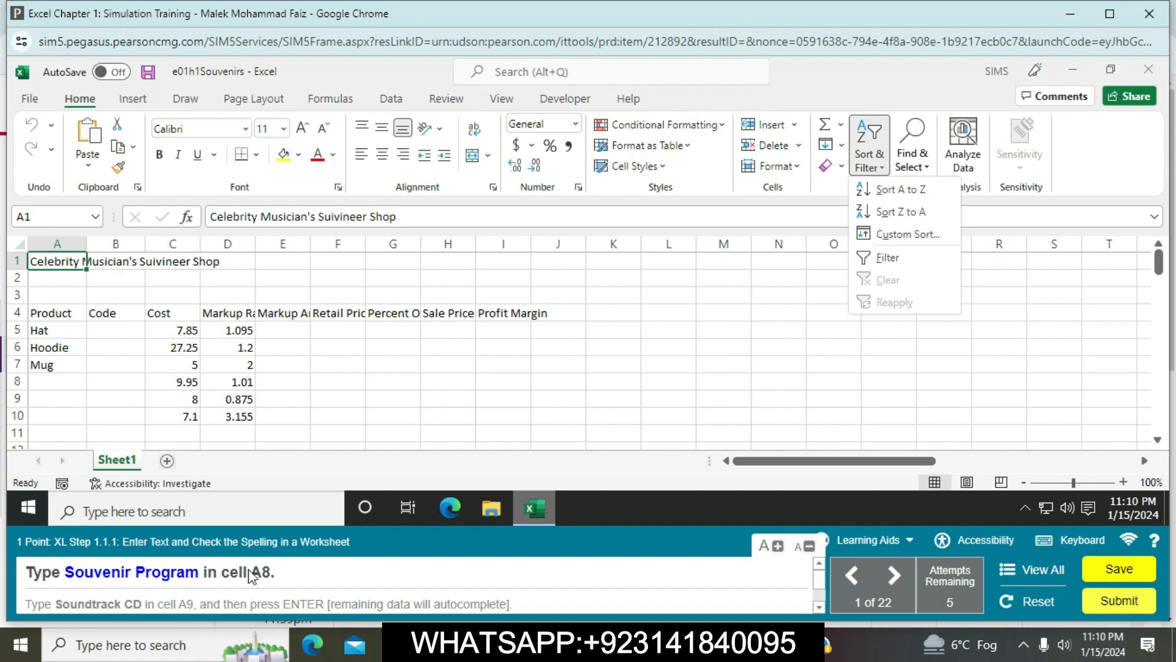
Step: Enter the product name Souvenir Program in cell A8, below Mug
click(69, 382)
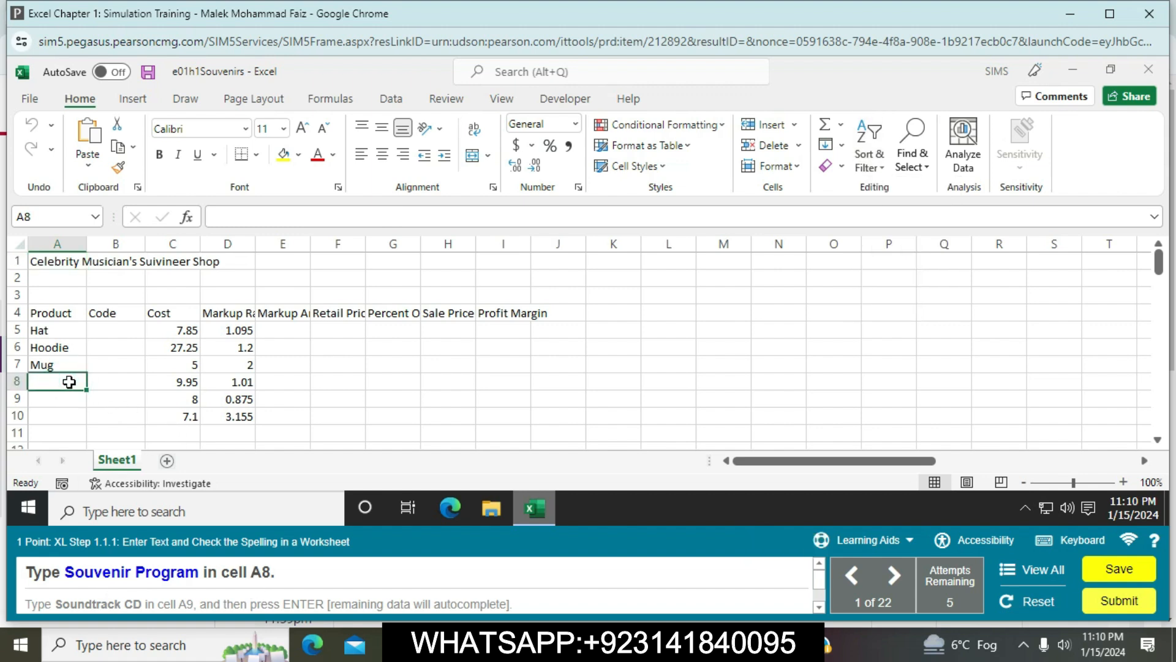
text(Souvenir)
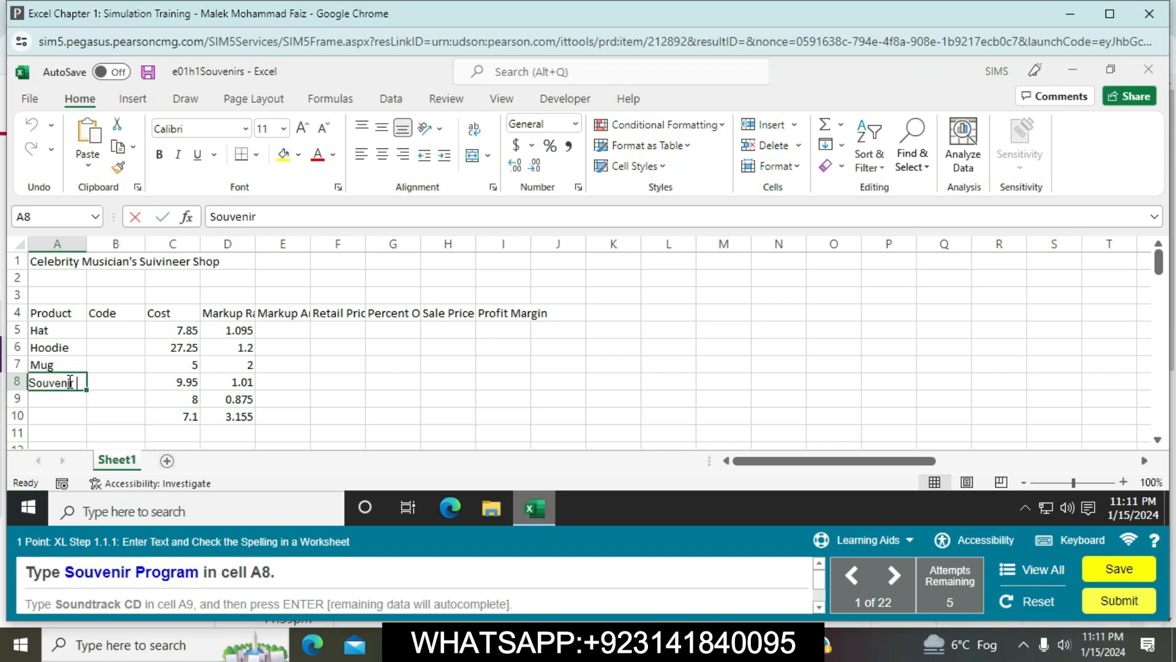
text( Program)
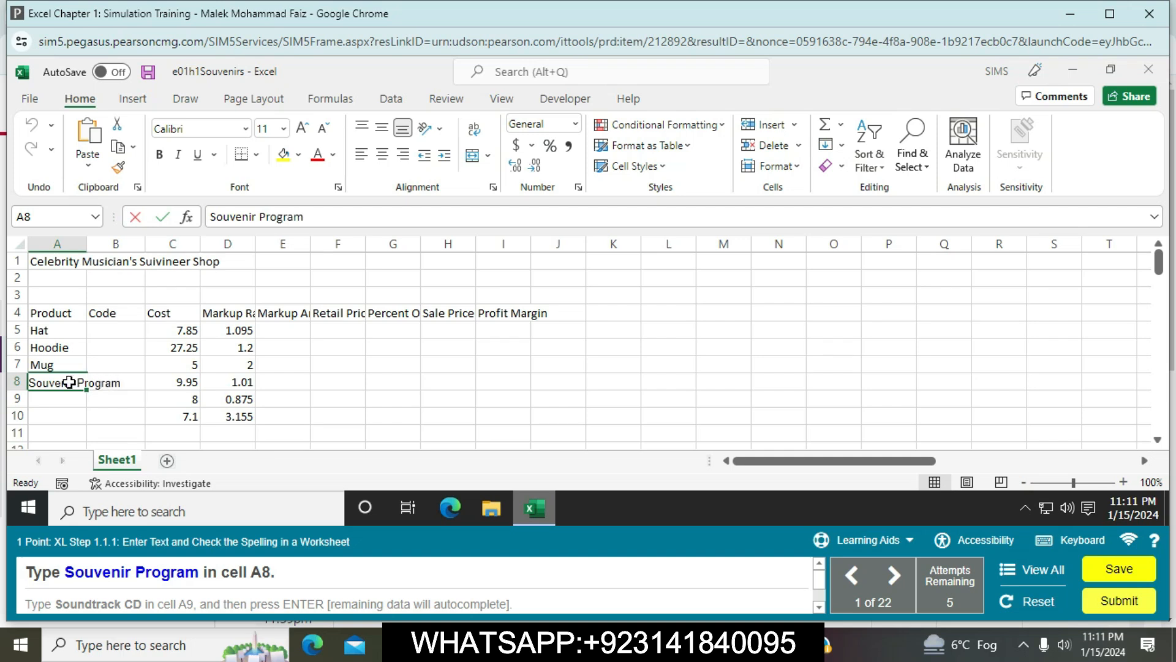
key(Return)
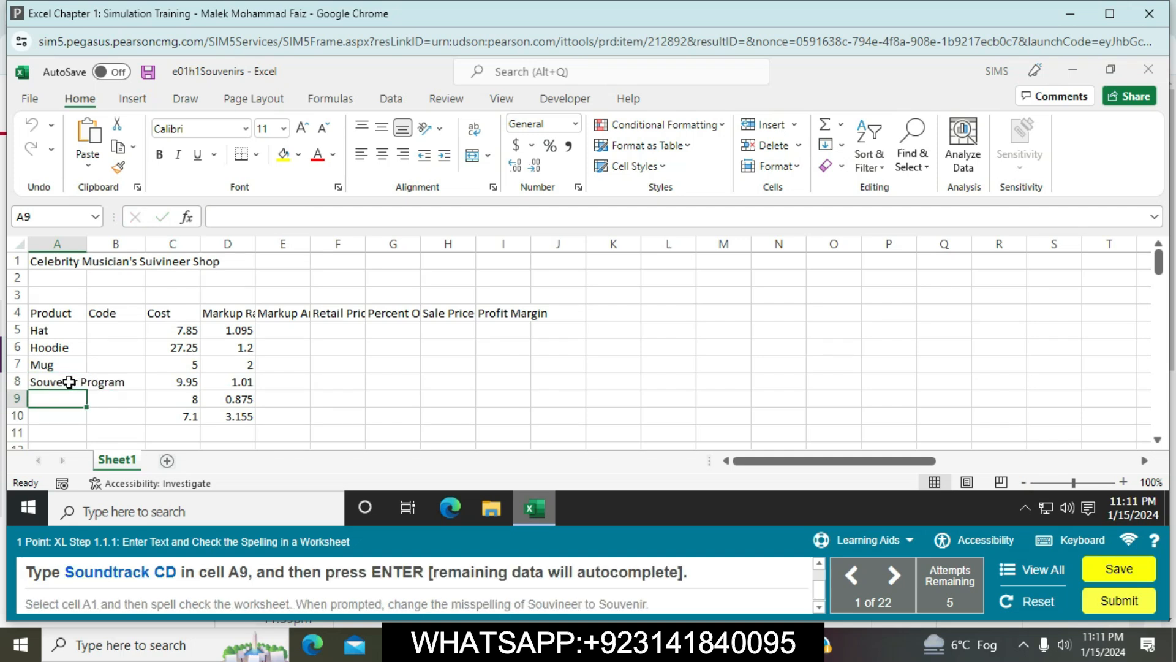
Step: Enter the product name Soundtrack CD in cell A9, below Souvenir Program
text(Sou)
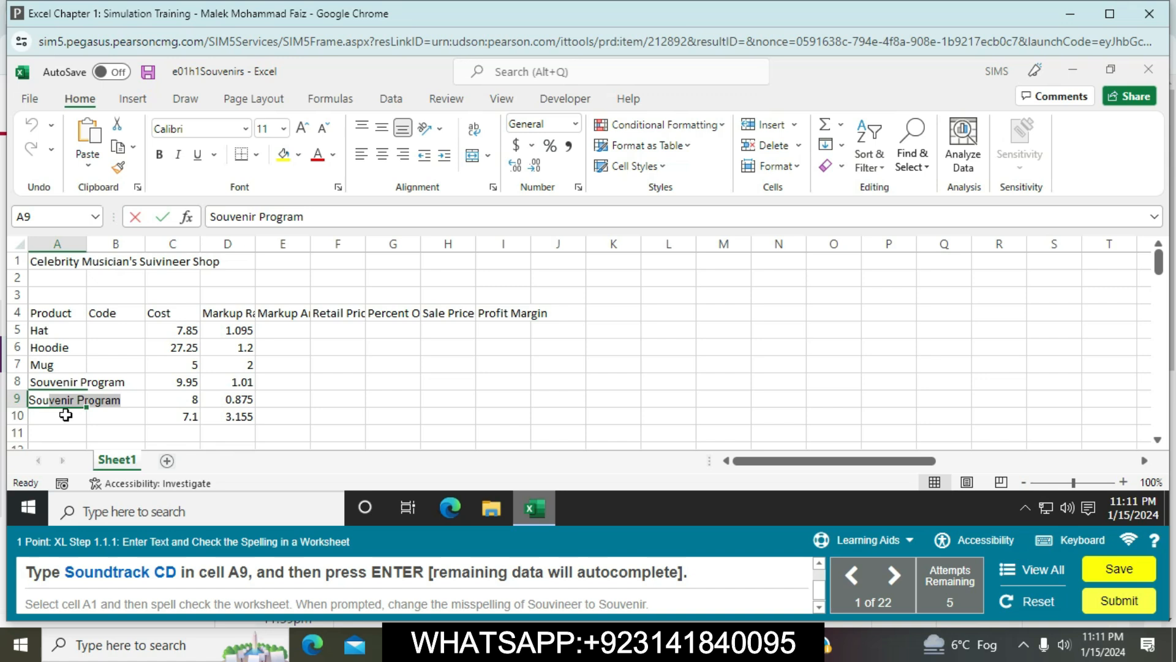
text(n)
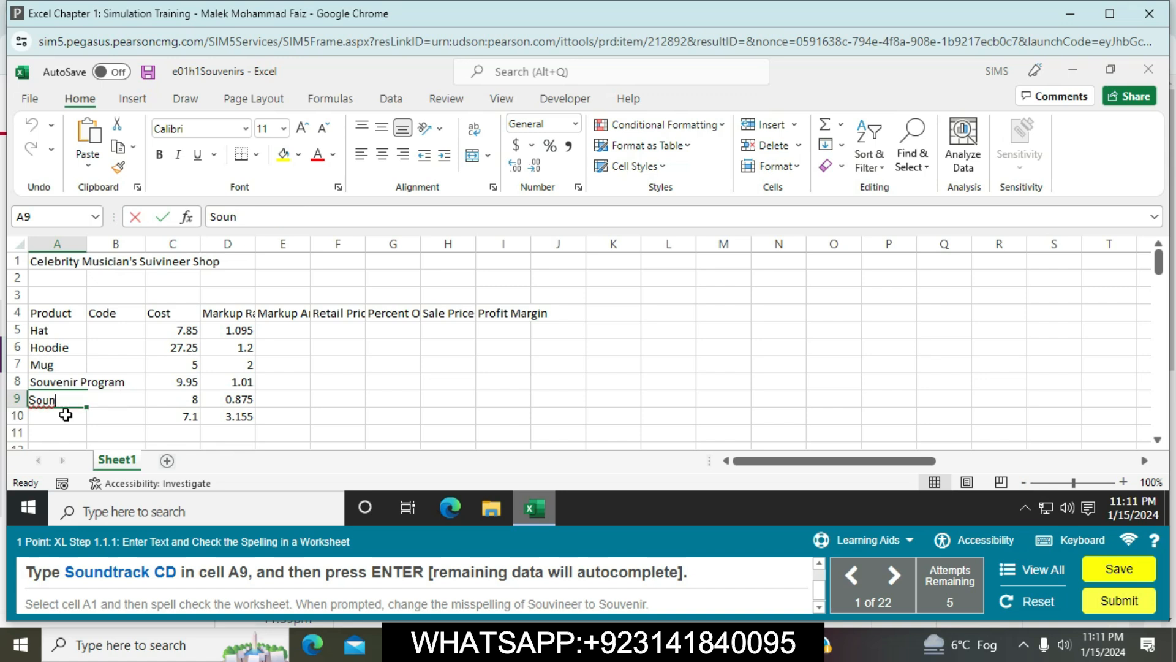
text(dtrack CD)
key(Return)
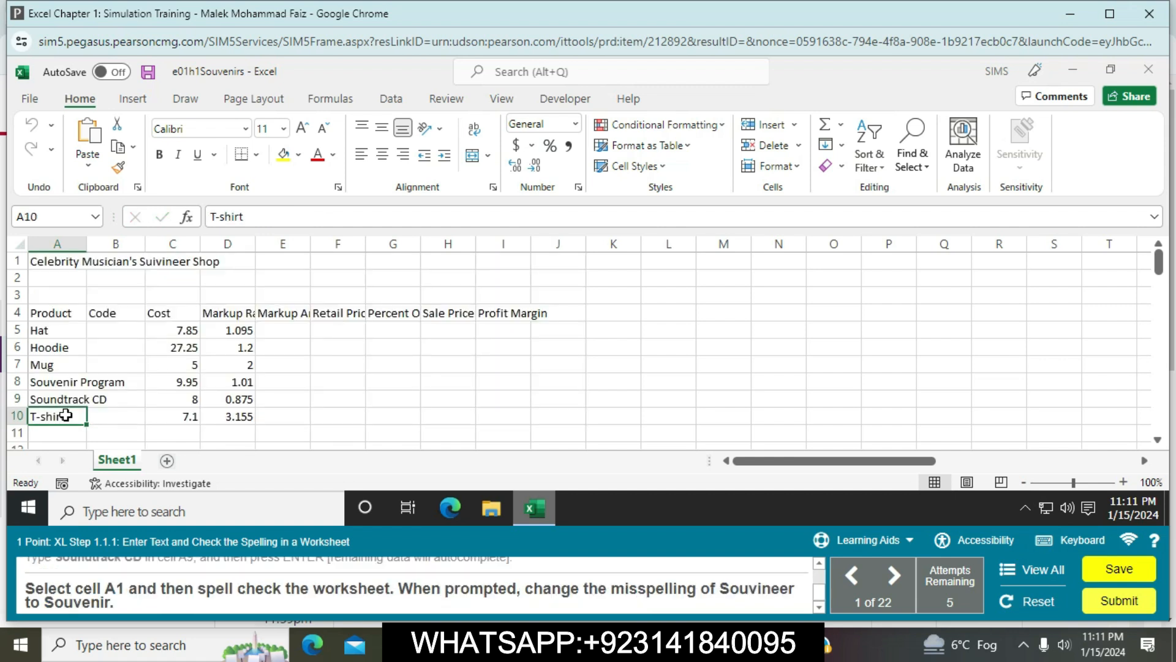
Step: Spell check the worksheet starting from cell A1, changing Souvineer to Souvenir, and close the completion message
click(54, 261)
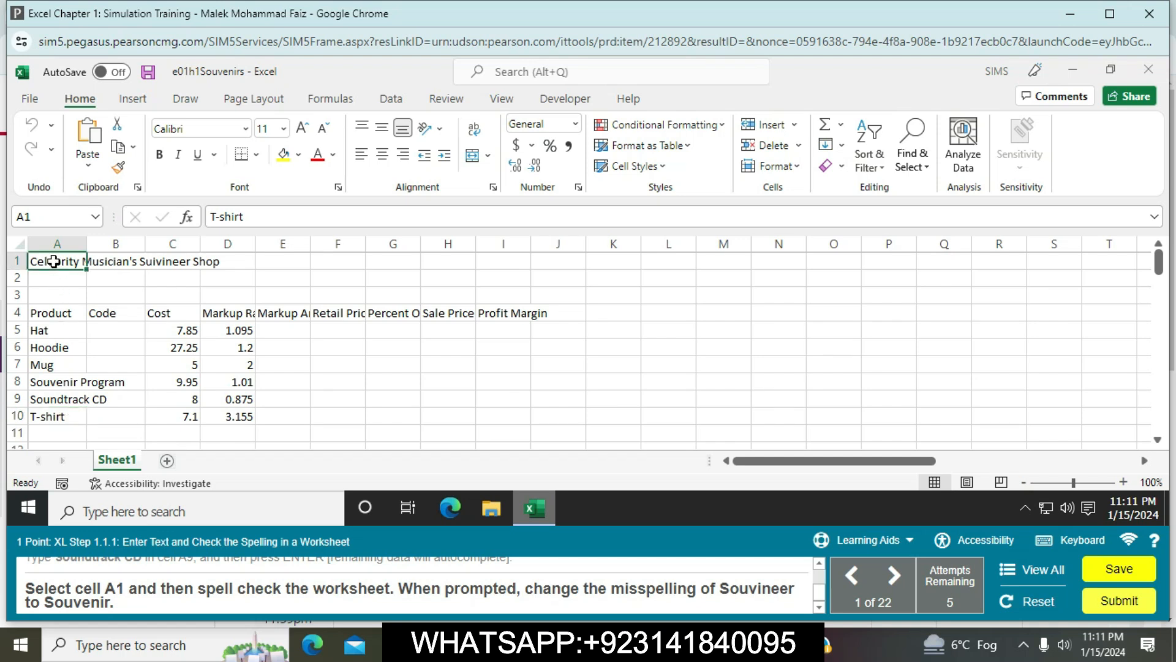
click(52, 217)
text(a1)
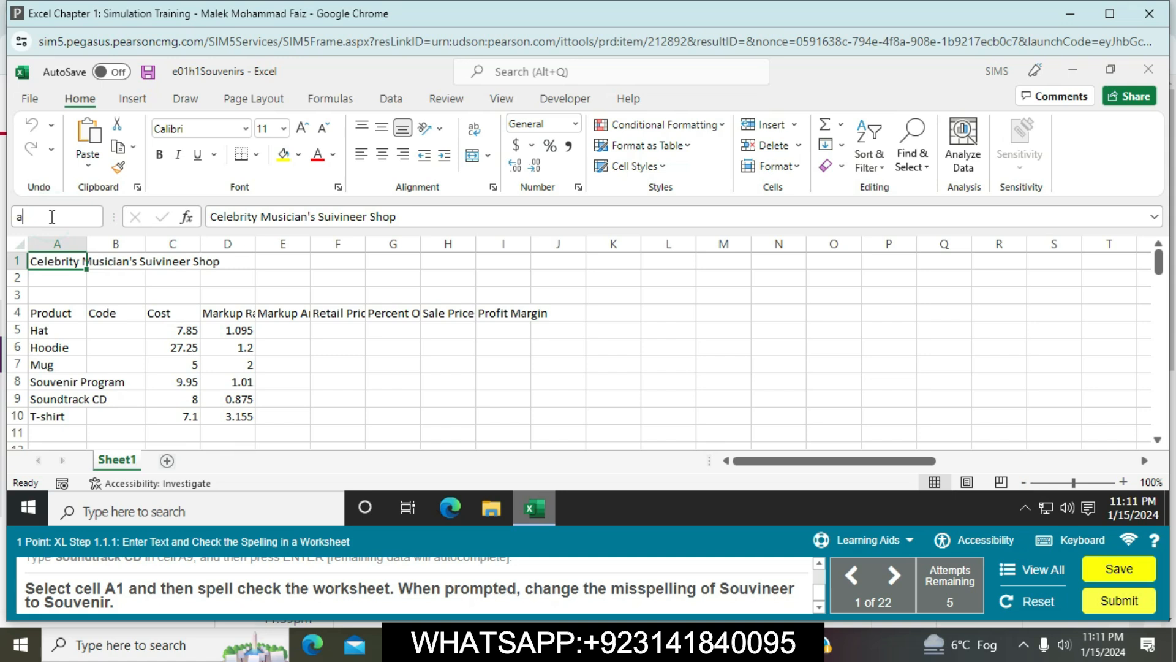
key(BackSpace)
text(A1)
key(Return)
click(441, 102)
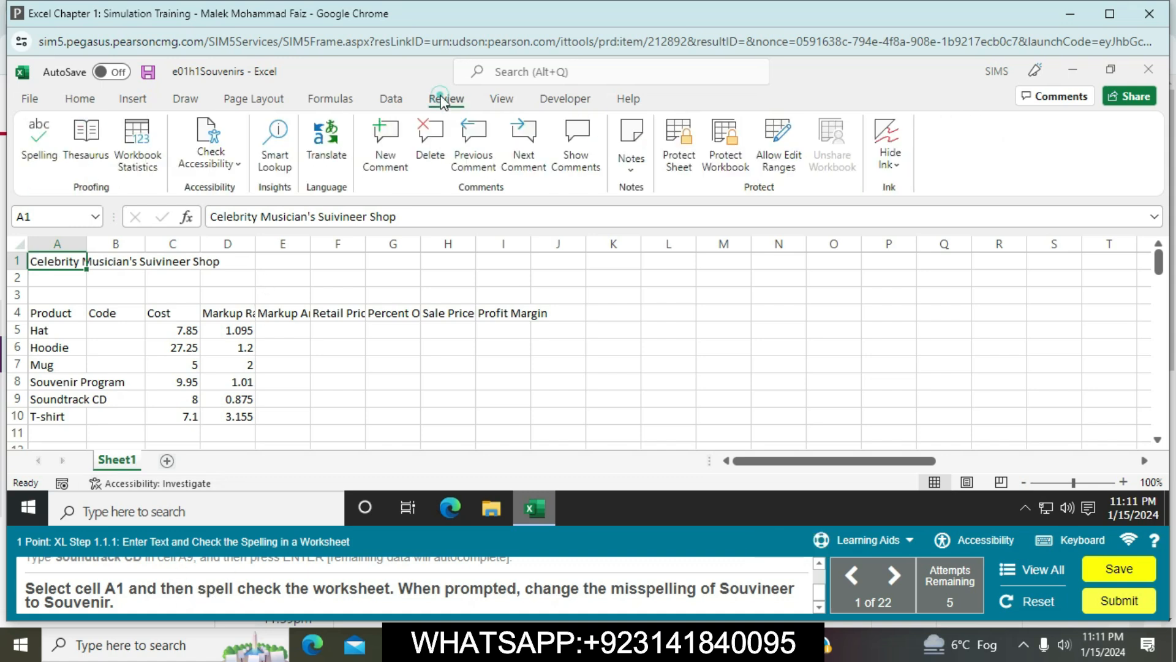
click(48, 142)
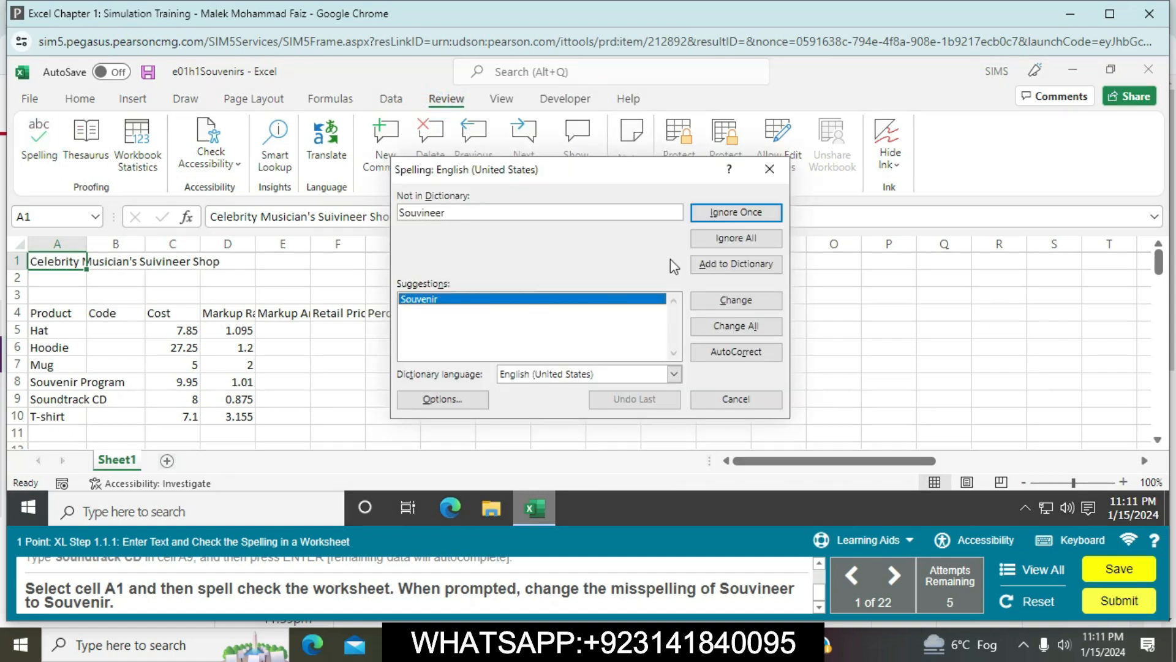
click(758, 303)
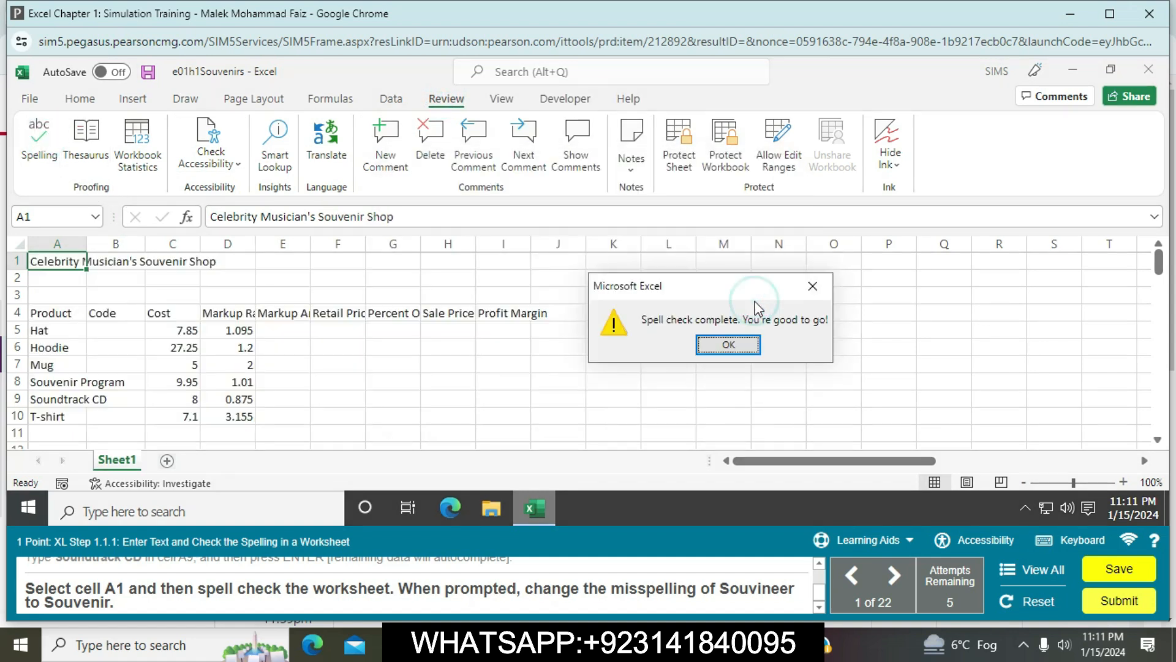
click(728, 344)
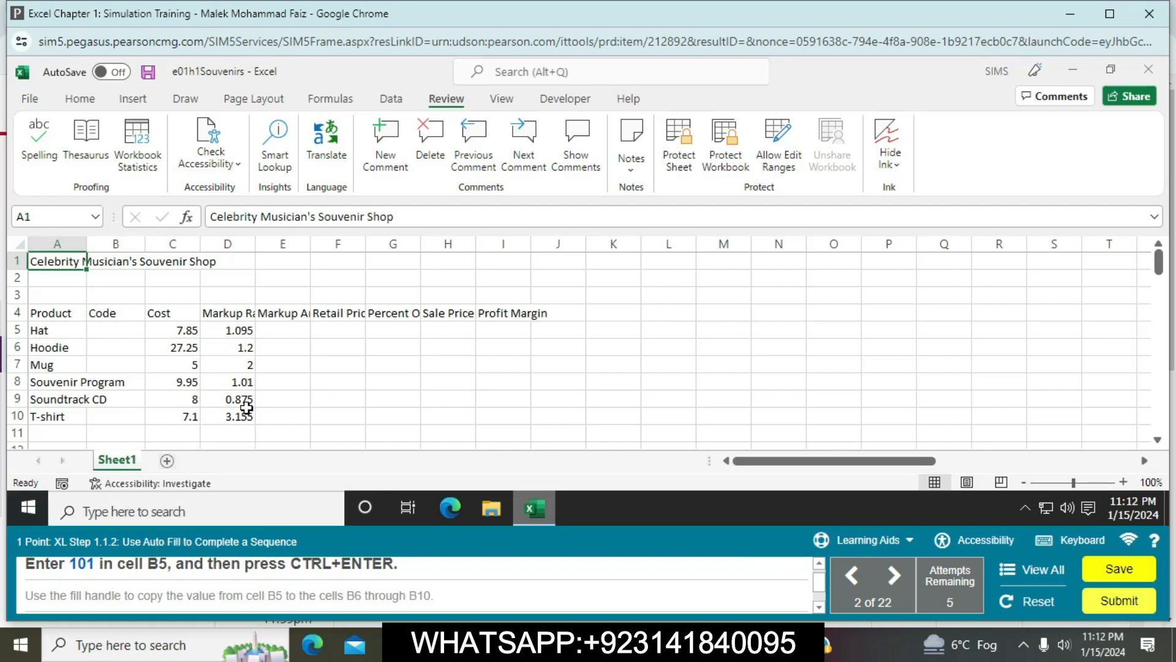
Step: Enter 101 as the Hat's code in cell B5
click(131, 335)
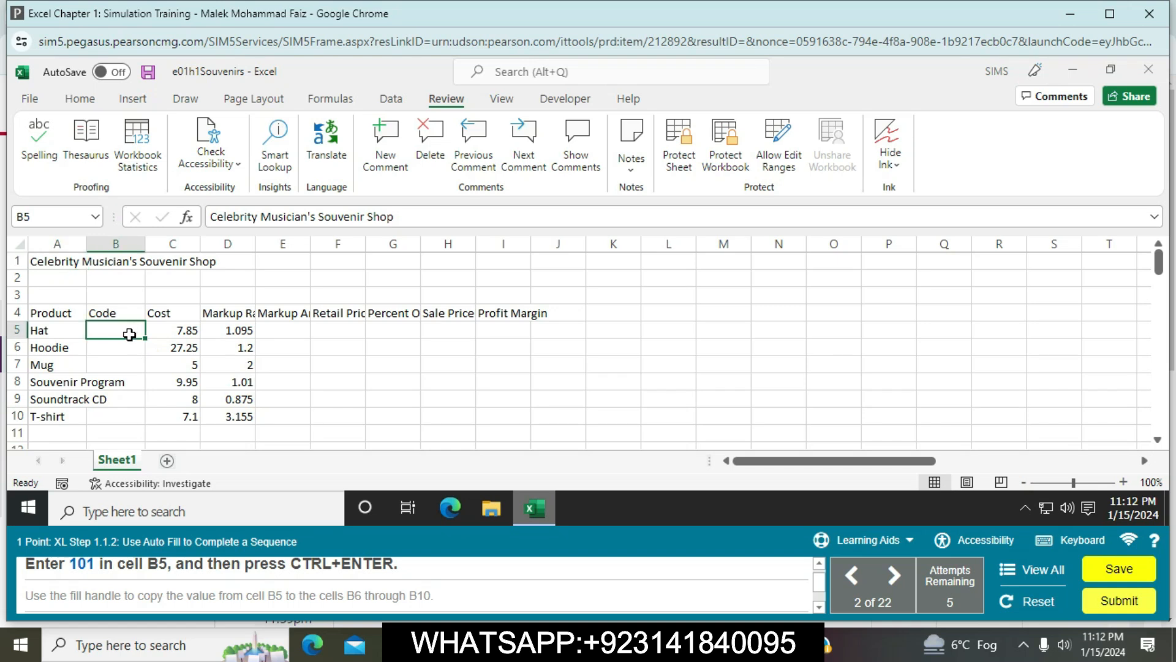
text(101)
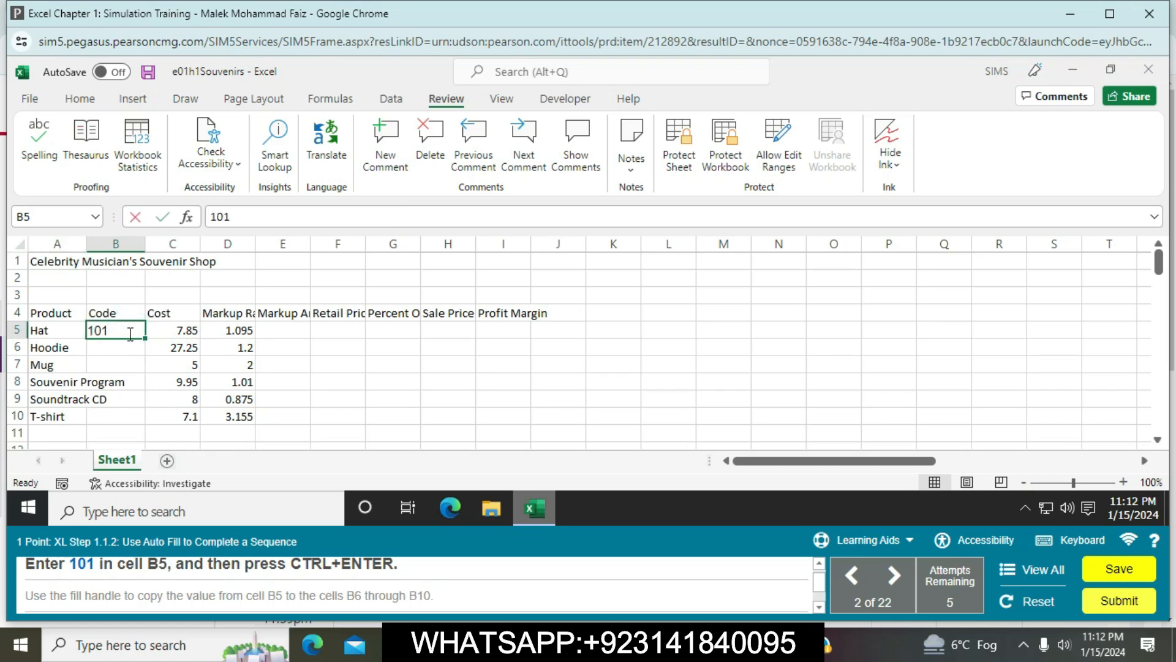
key(ctrl+Return)
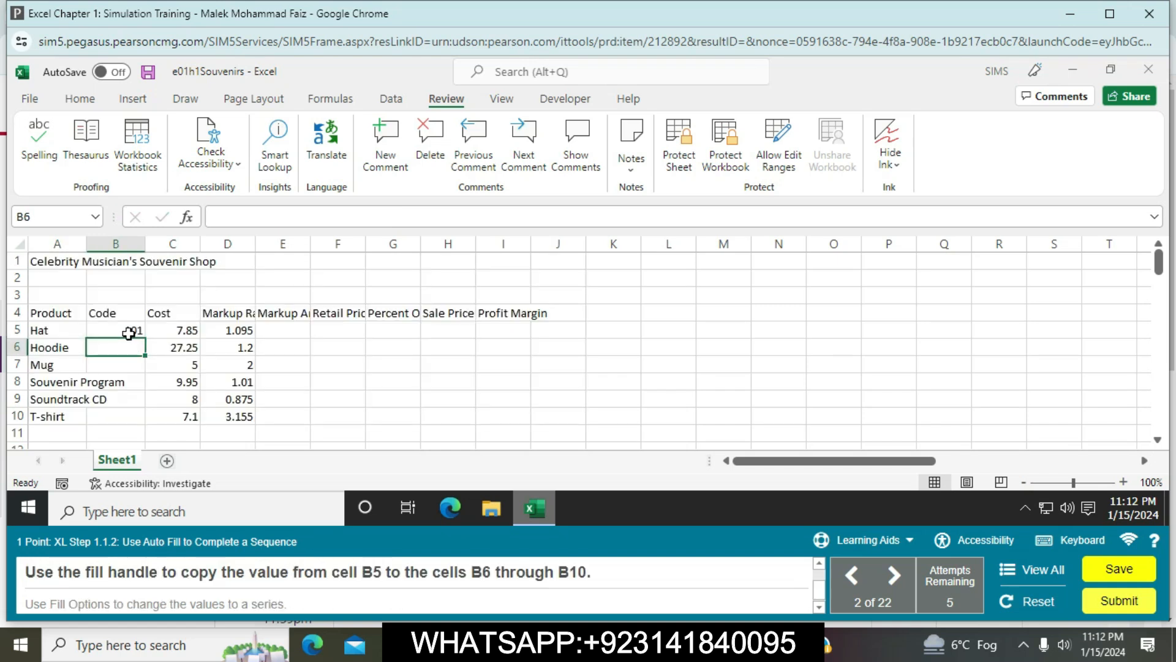
Step: Copy the code in B5 down through B10 with AutoFill and change the result to a filled series
click(130, 334)
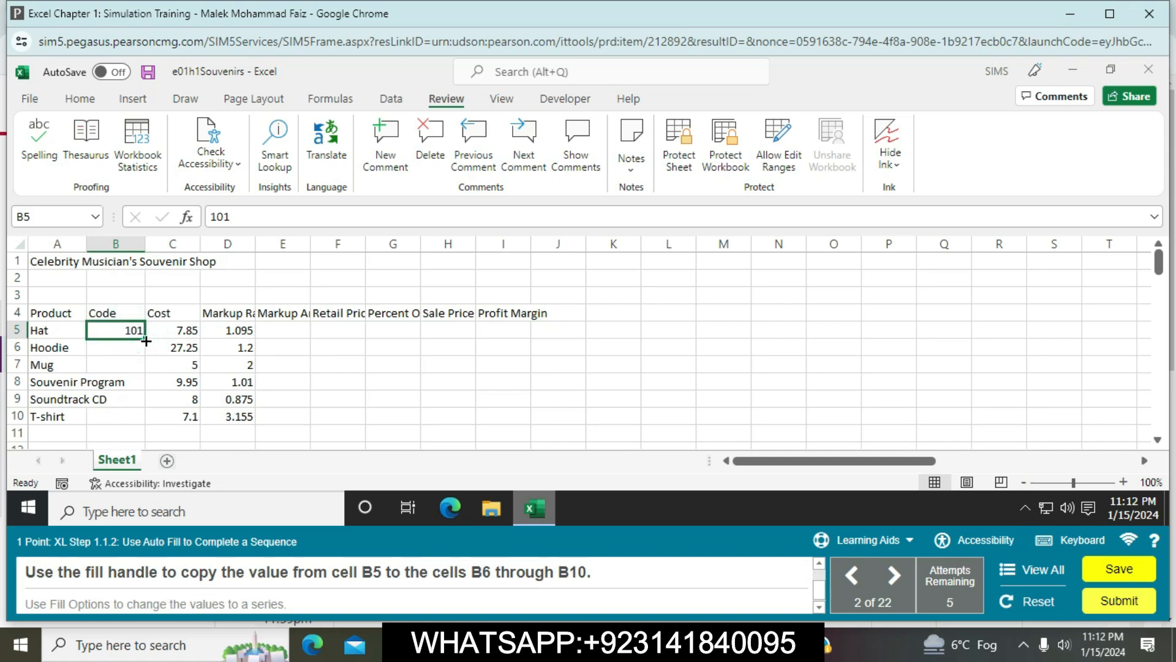
drag(146, 341, 141, 410)
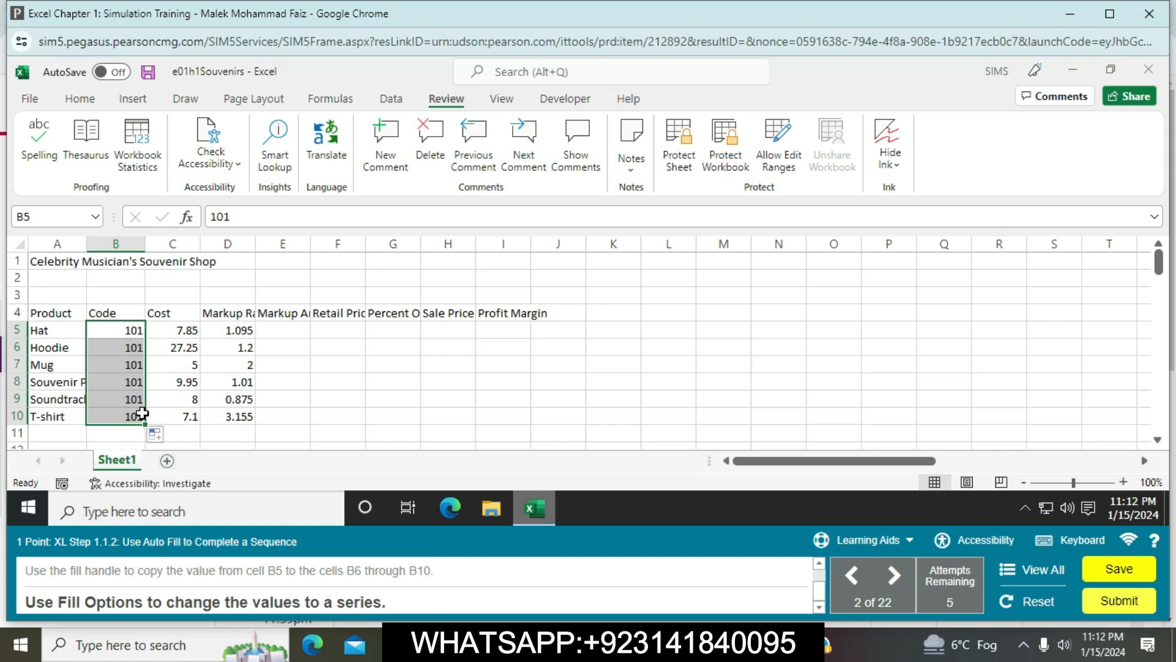
click(165, 437)
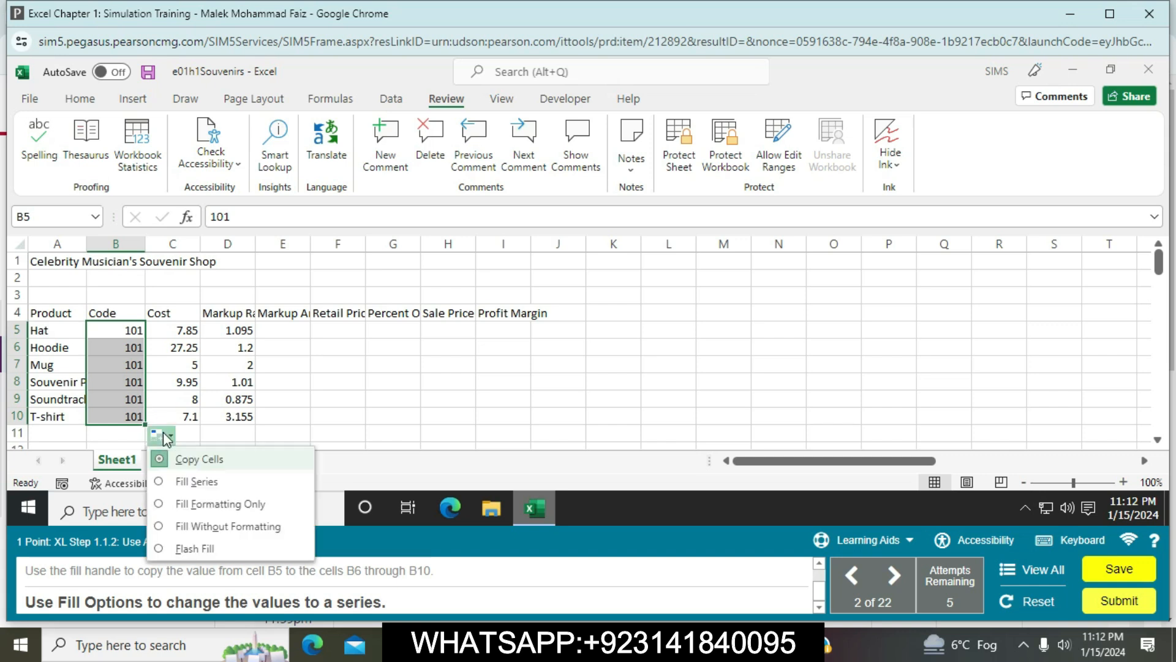
click(163, 481)
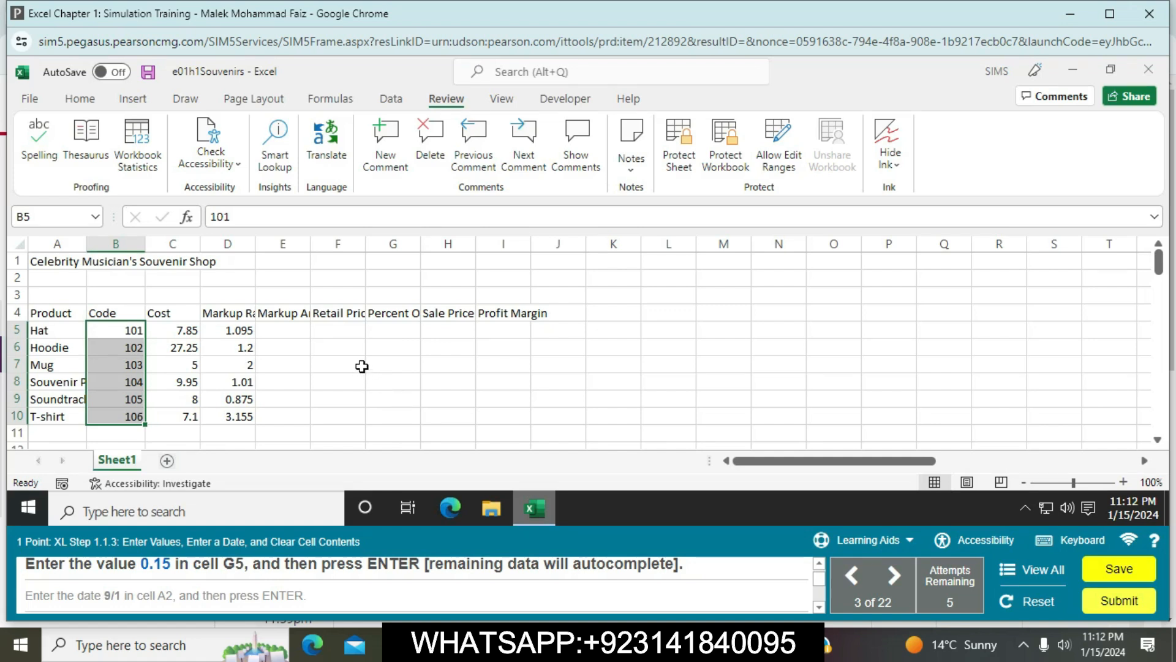
Step: Enter 0.15 in cell G5 as the Hat's percent off value
click(393, 332)
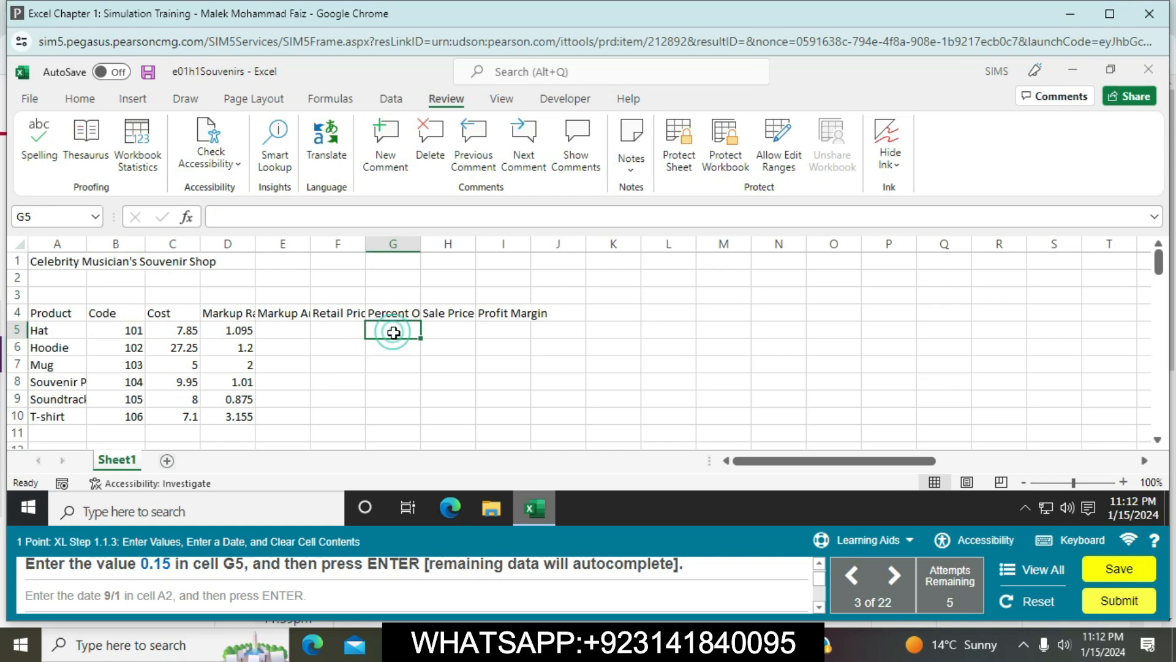
text(0.15)
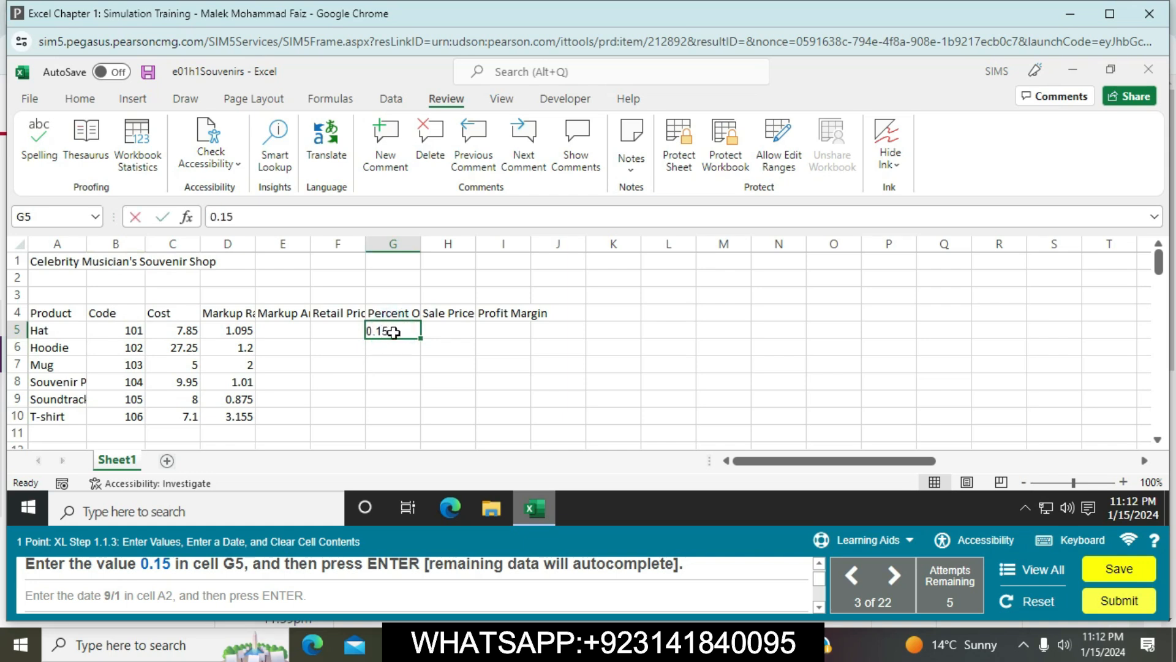
key(Return)
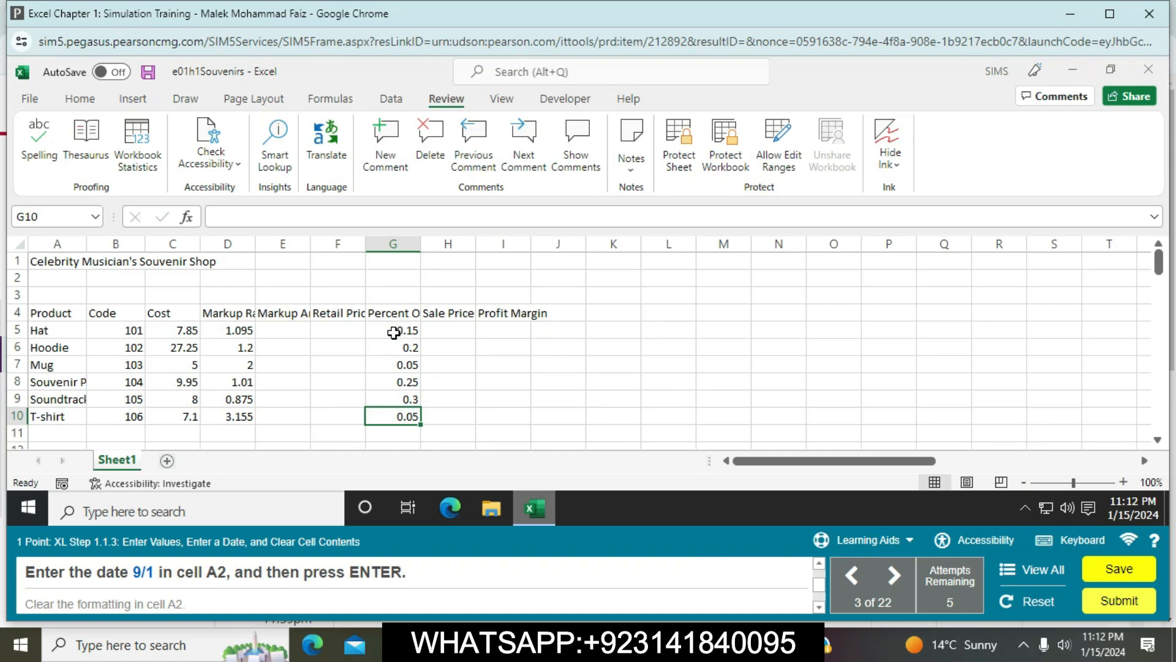
Step: Enter the date 9/1 in cell A2, below the worksheet title
click(64, 278)
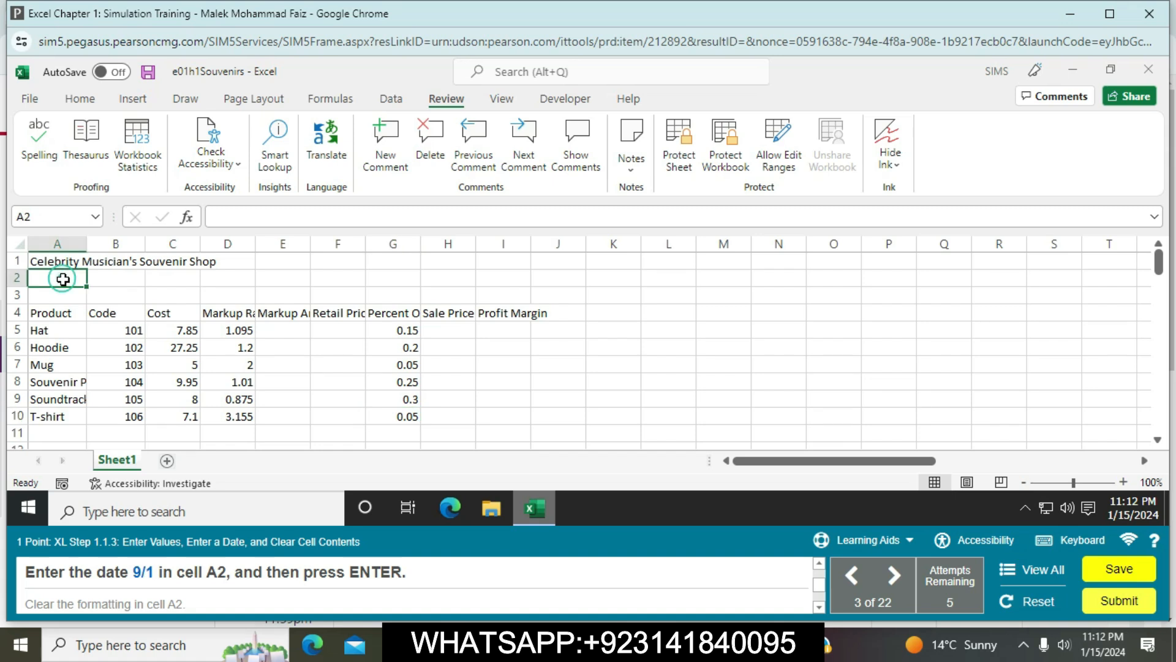
text(9/1)
key(Return)
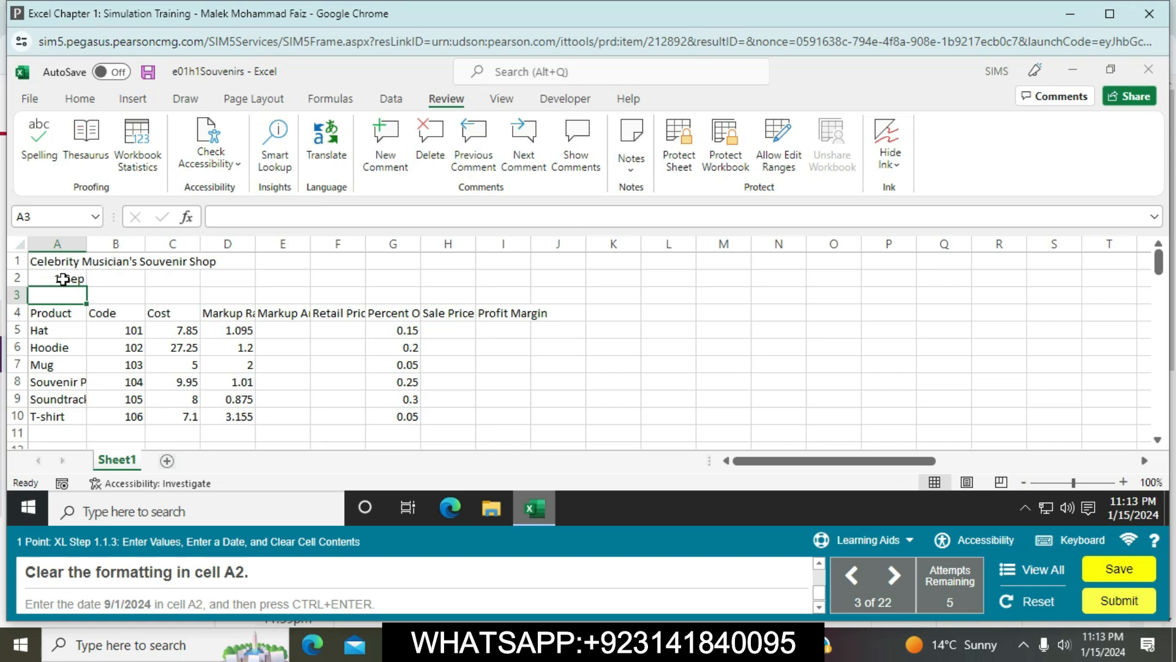
Step: Select the date cell A2 and bring up the basic formatting and editing commands
click(63, 279)
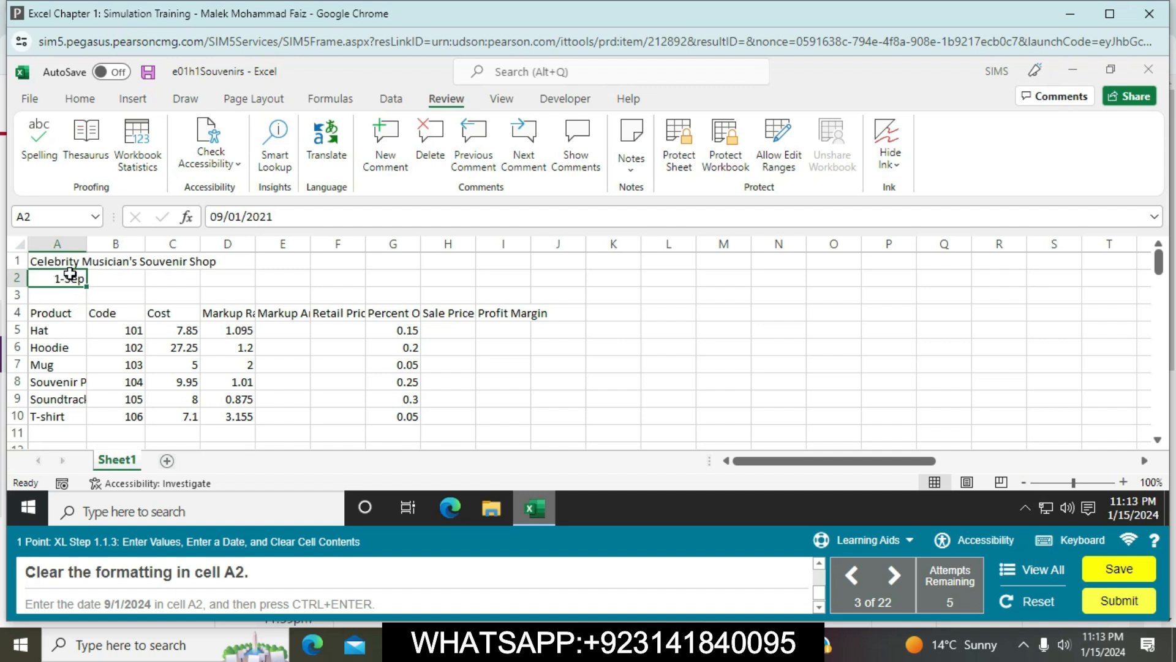
click(92, 103)
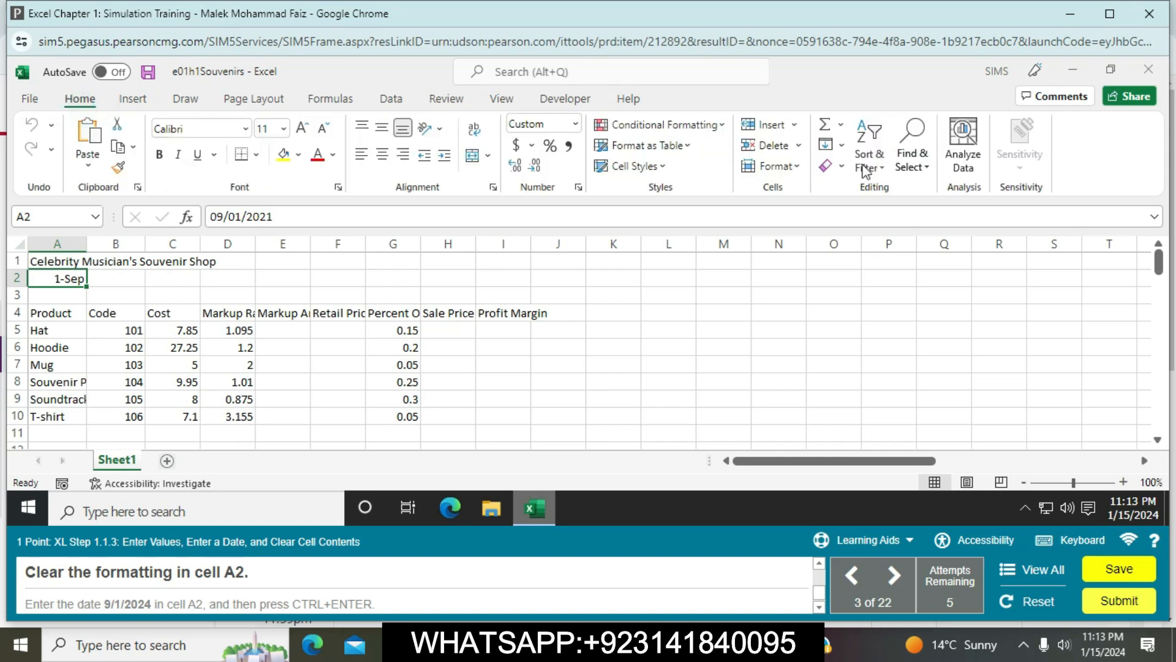
click(806, 166)
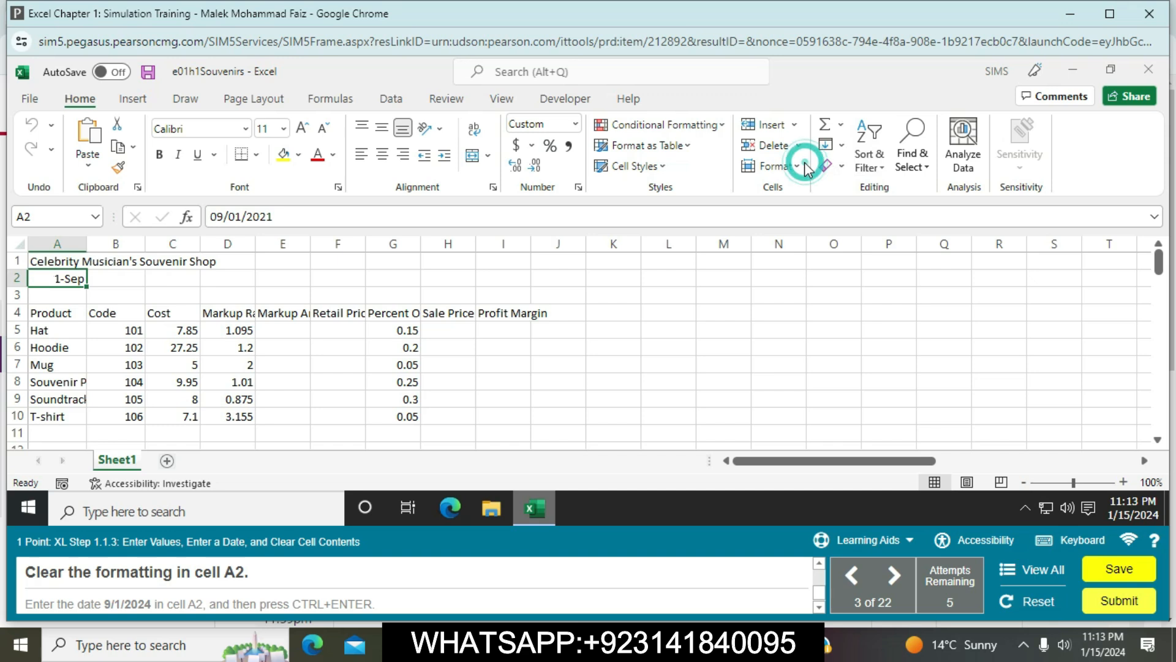
click(798, 167)
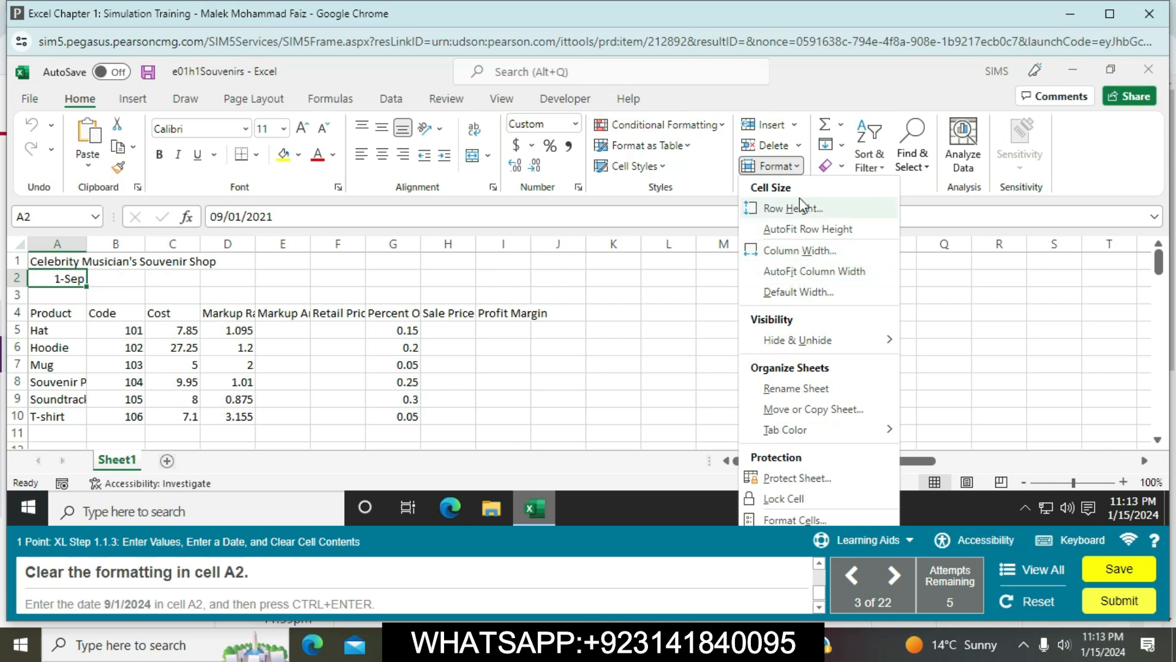
click(800, 165)
click(800, 146)
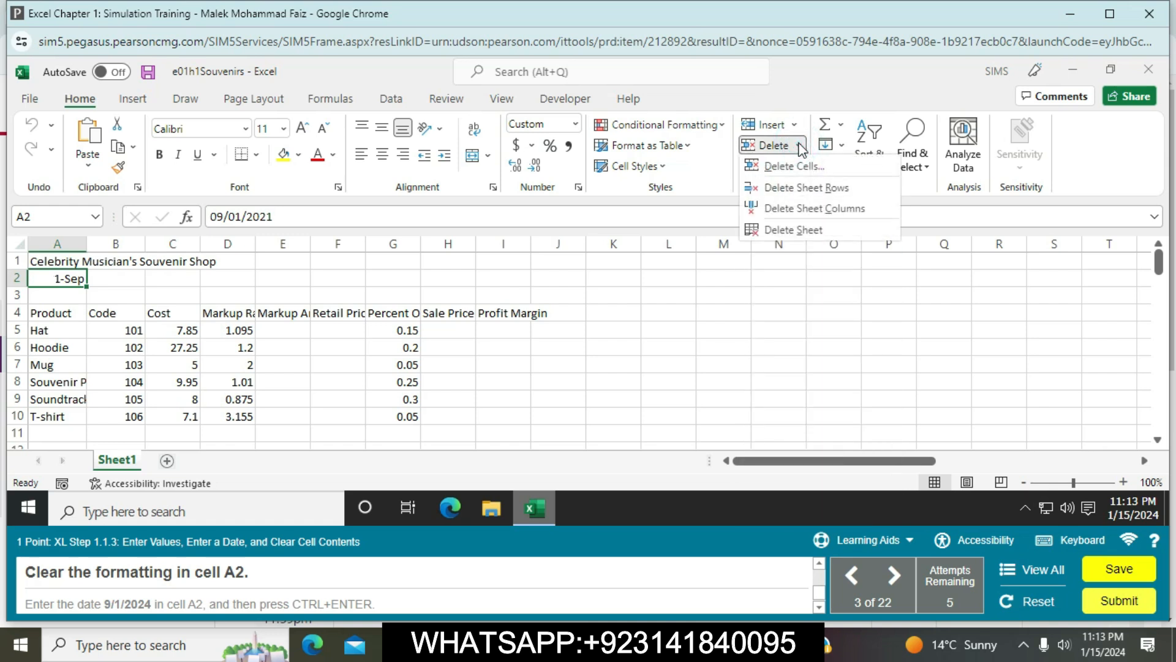
click(842, 146)
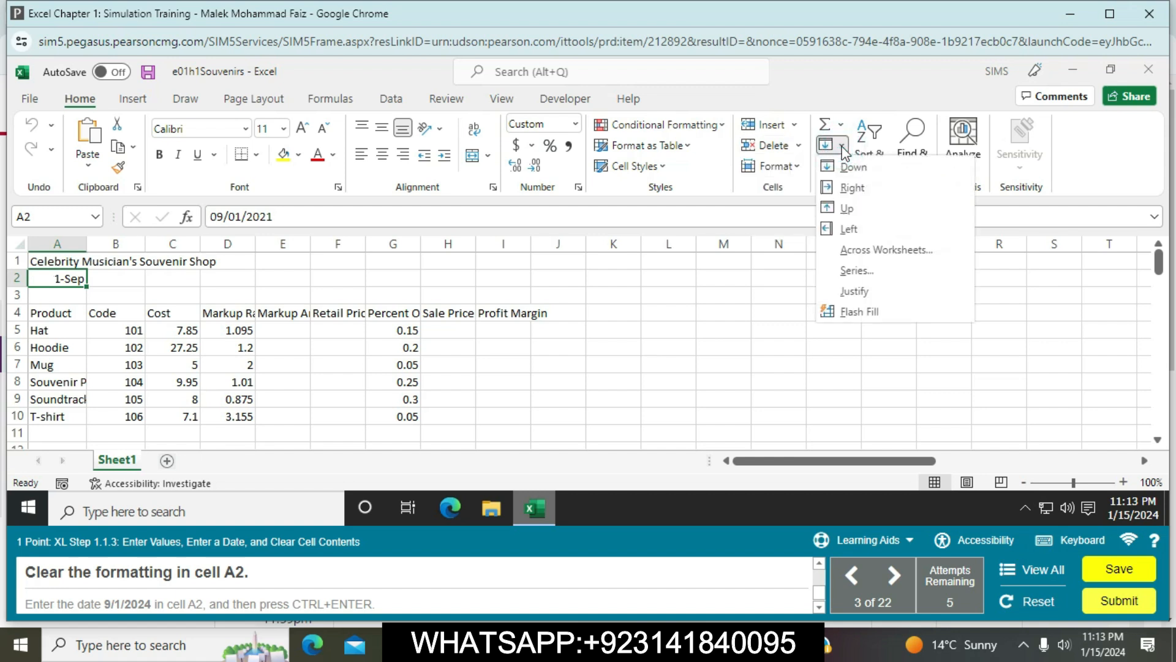
click(843, 147)
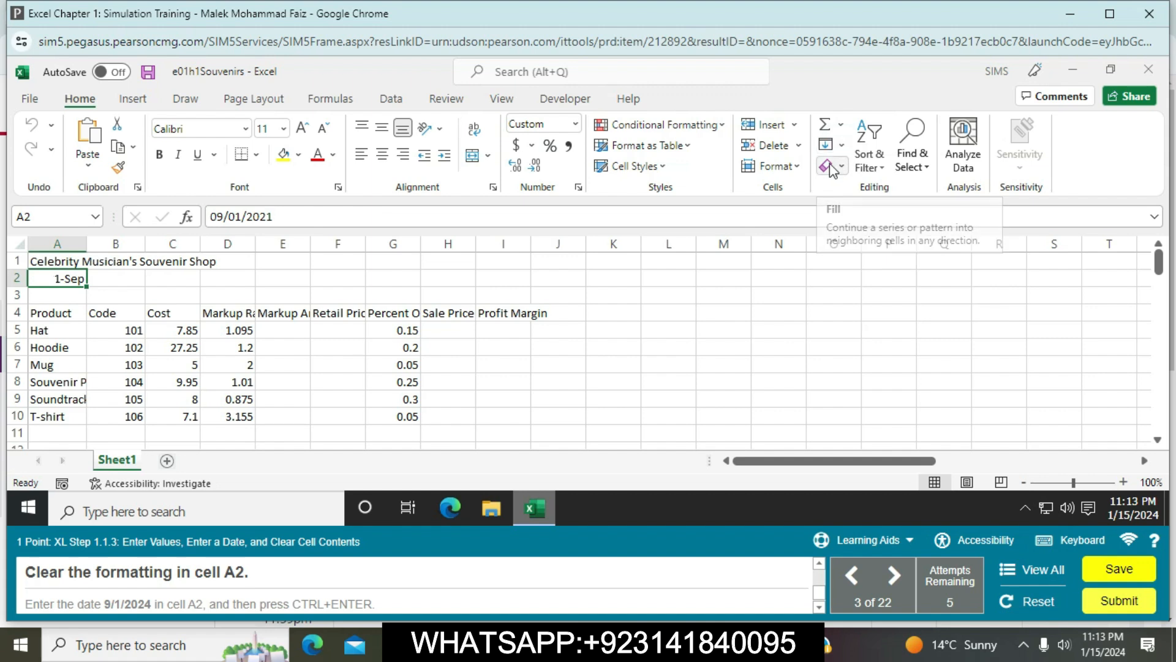
click(884, 167)
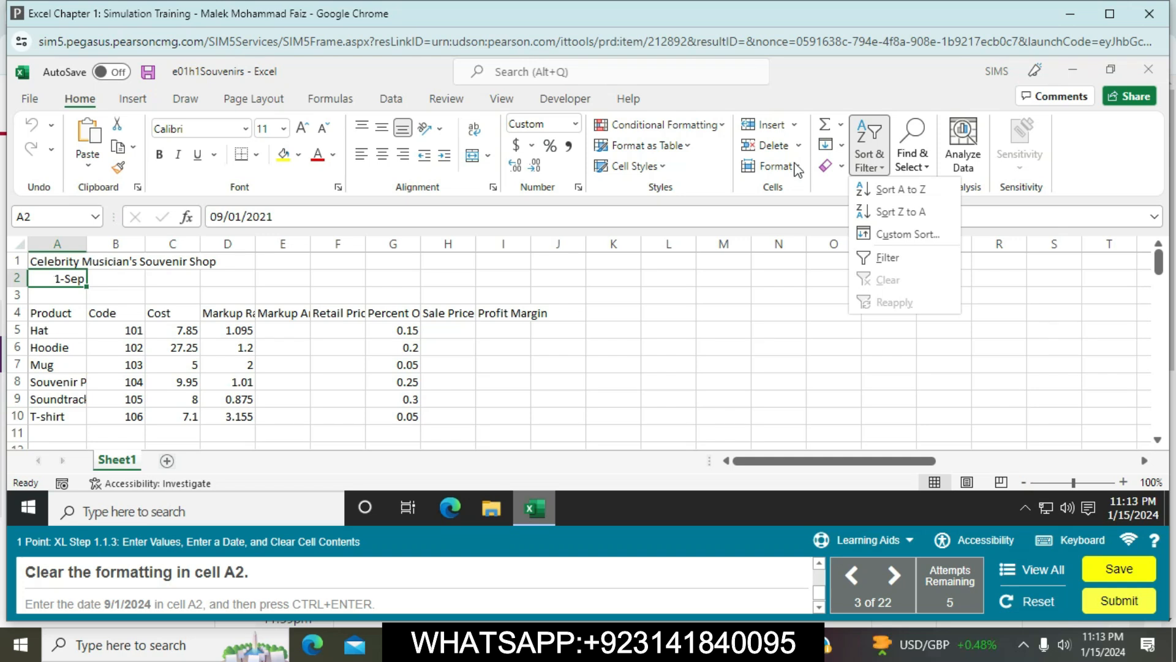
click(687, 148)
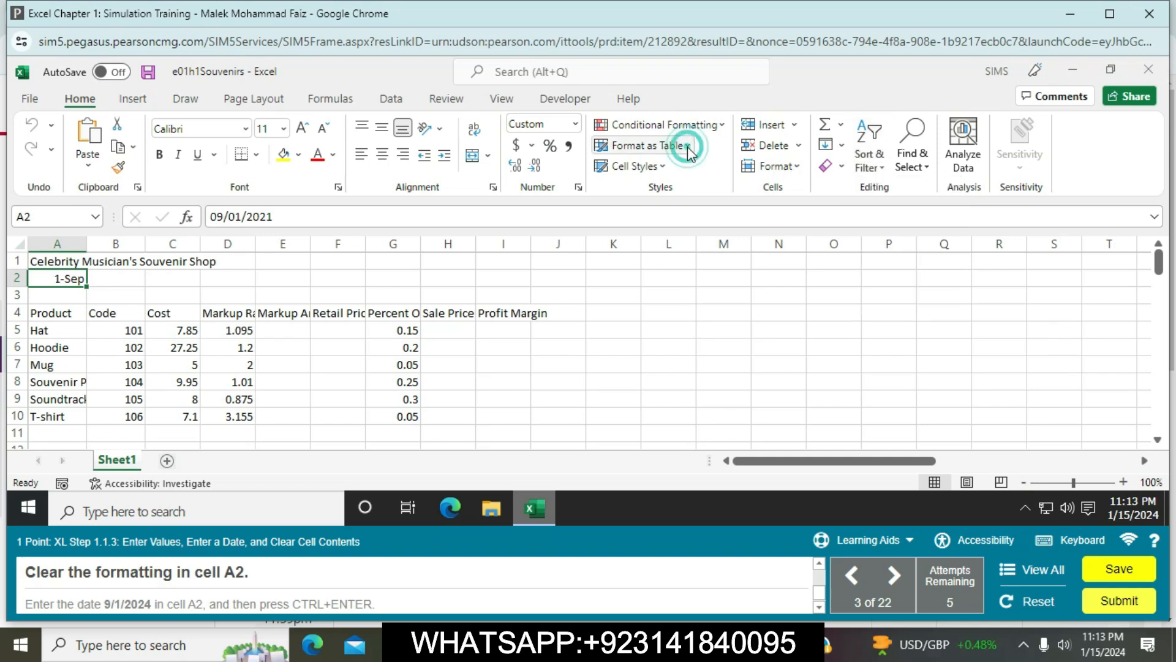
click(688, 147)
click(799, 147)
click(799, 147)
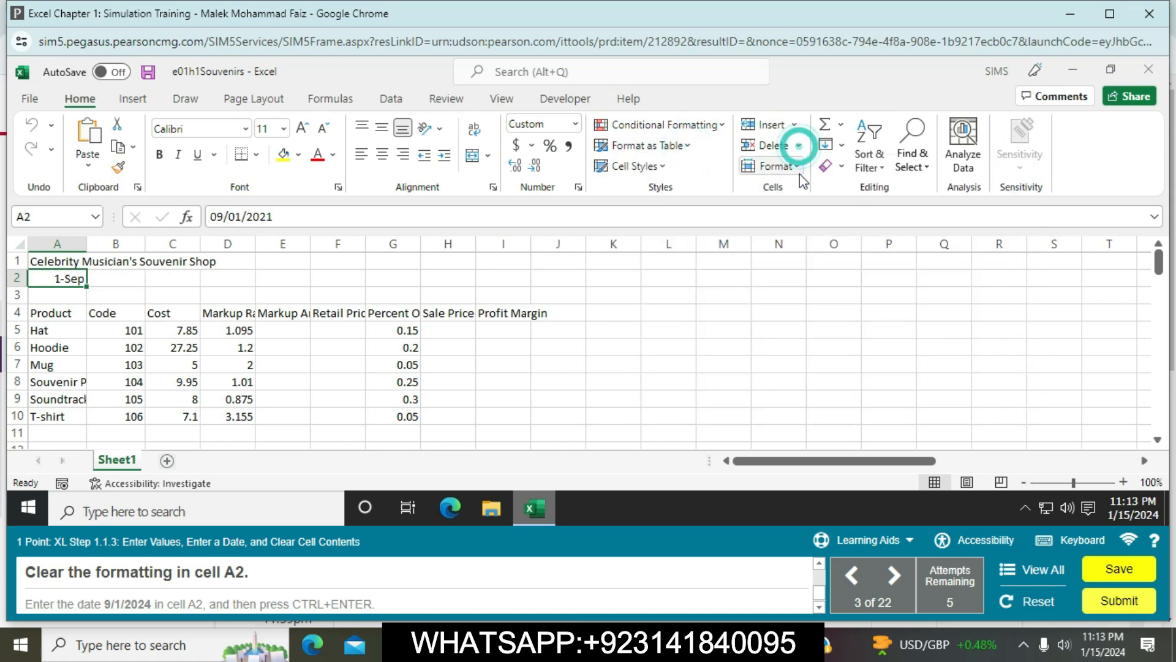
click(799, 168)
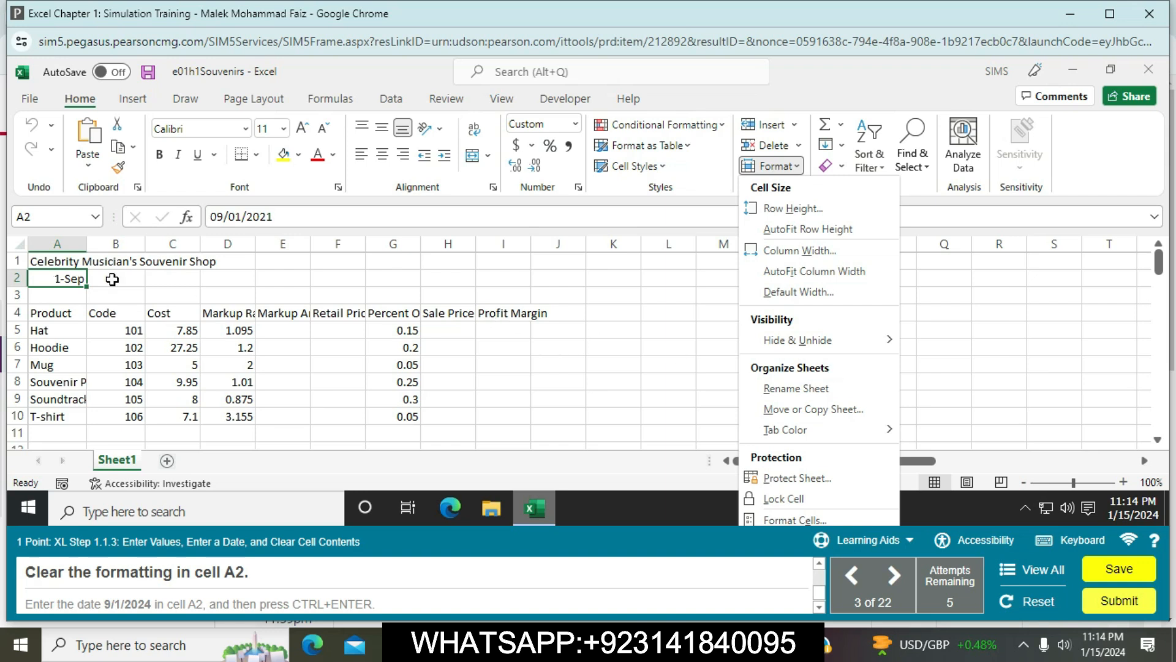
right_click(59, 275)
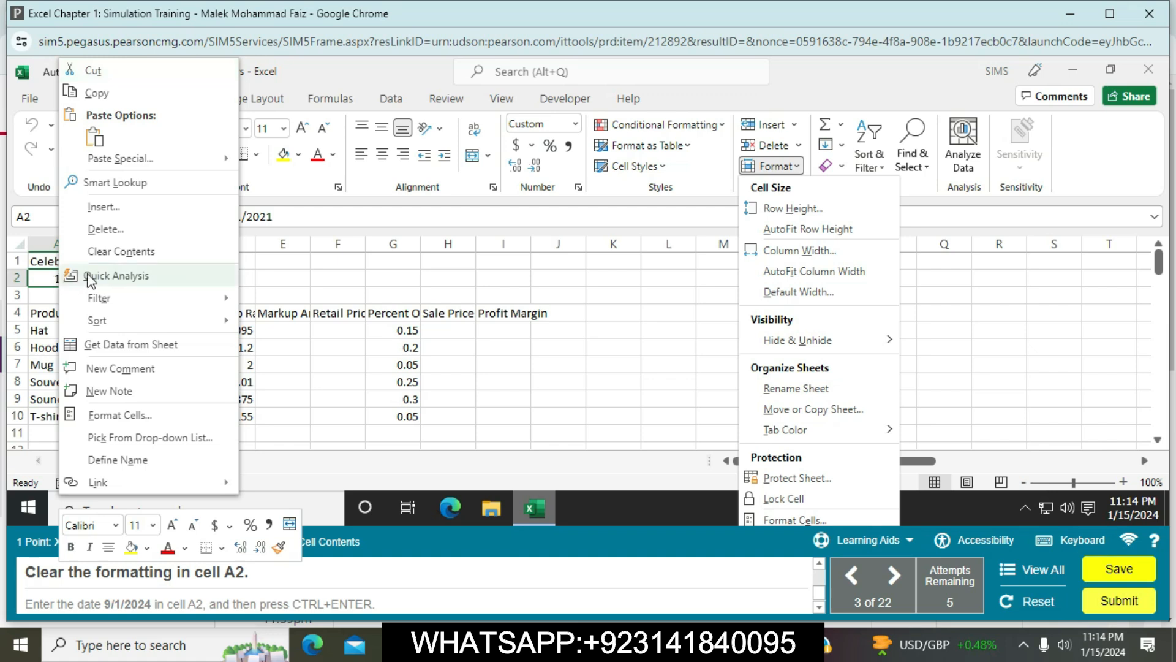
click(379, 276)
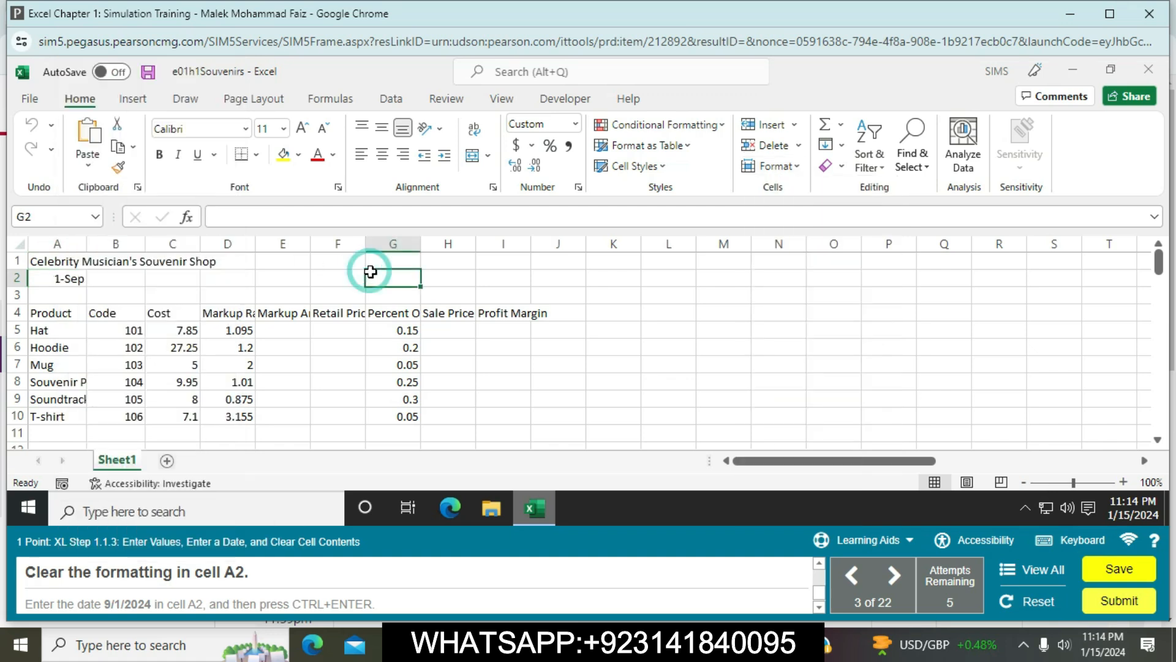
click(73, 282)
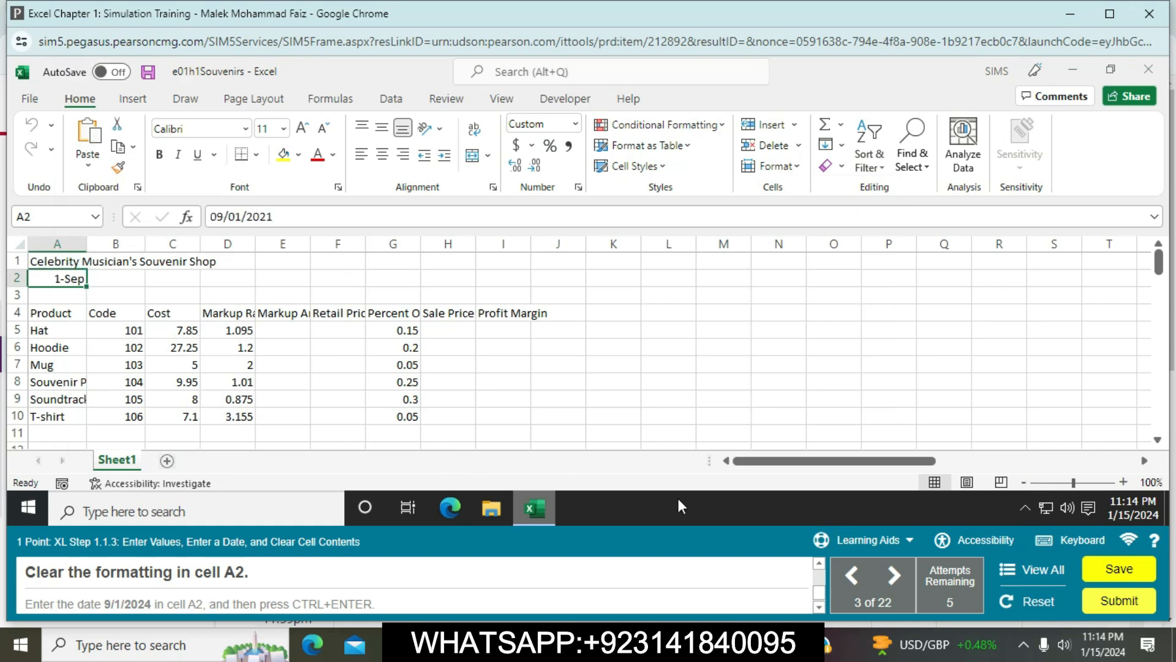
Step: Start the guided practice for this task and follow its hints to clear the formats of cell A2
click(915, 542)
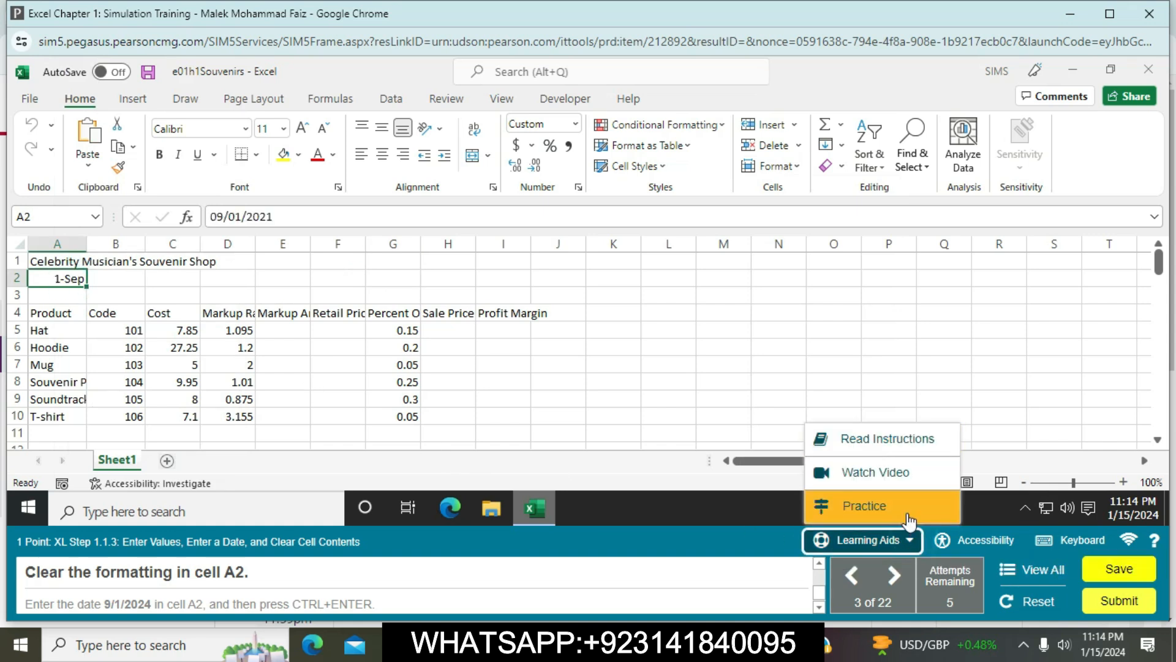
click(906, 513)
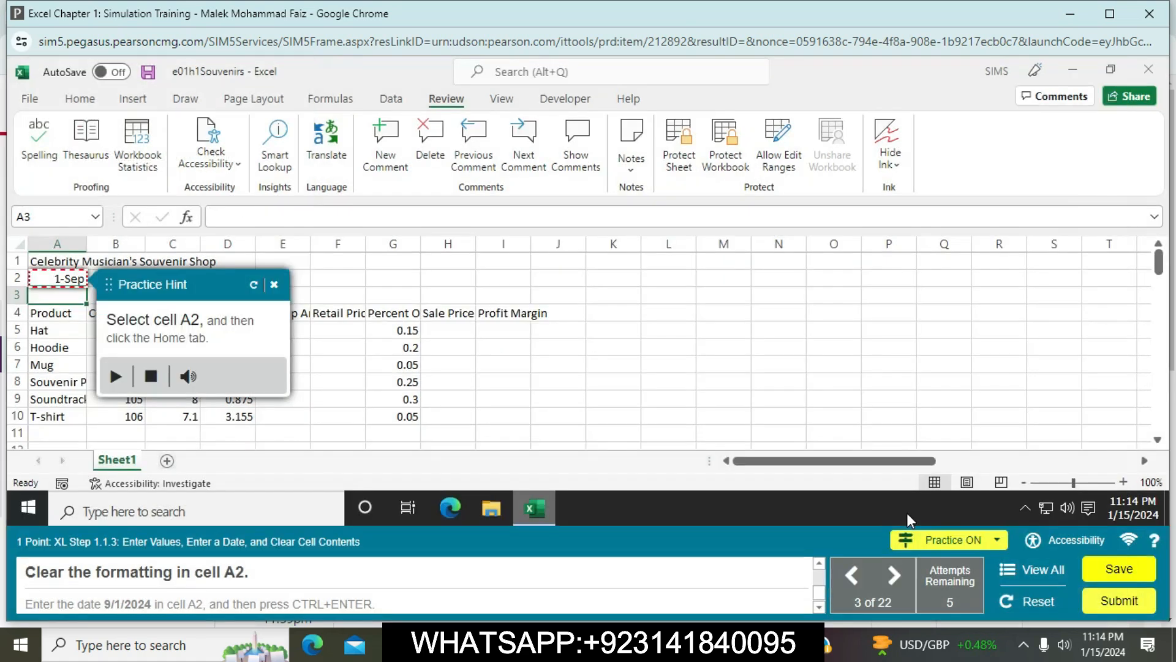
click(48, 272)
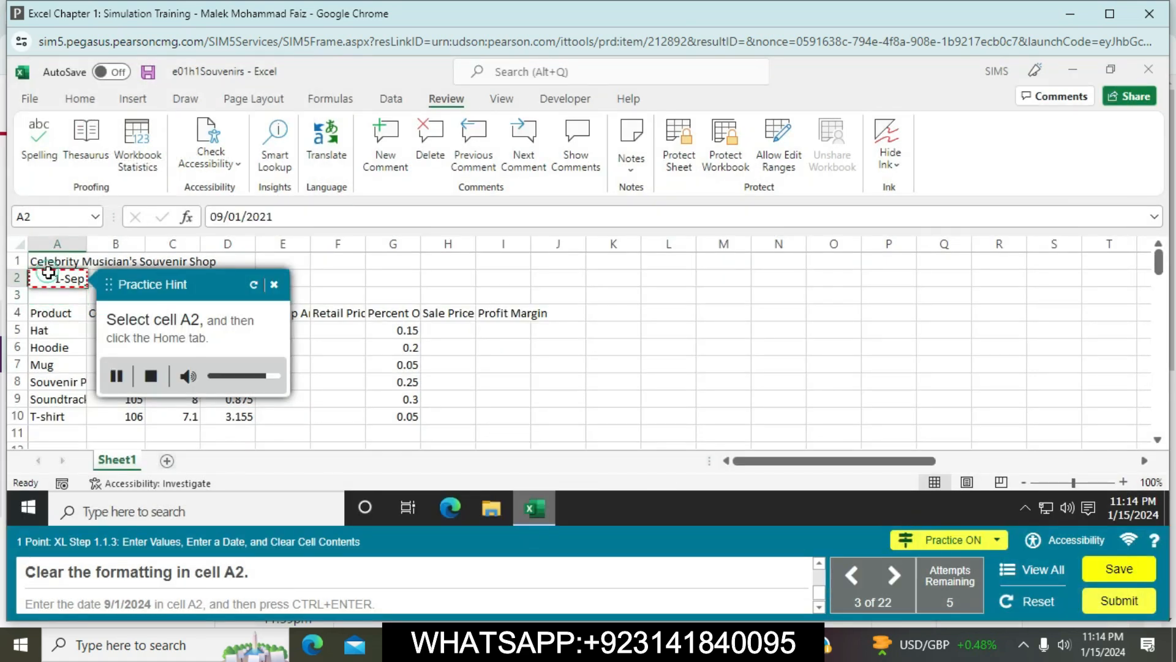
click(80, 100)
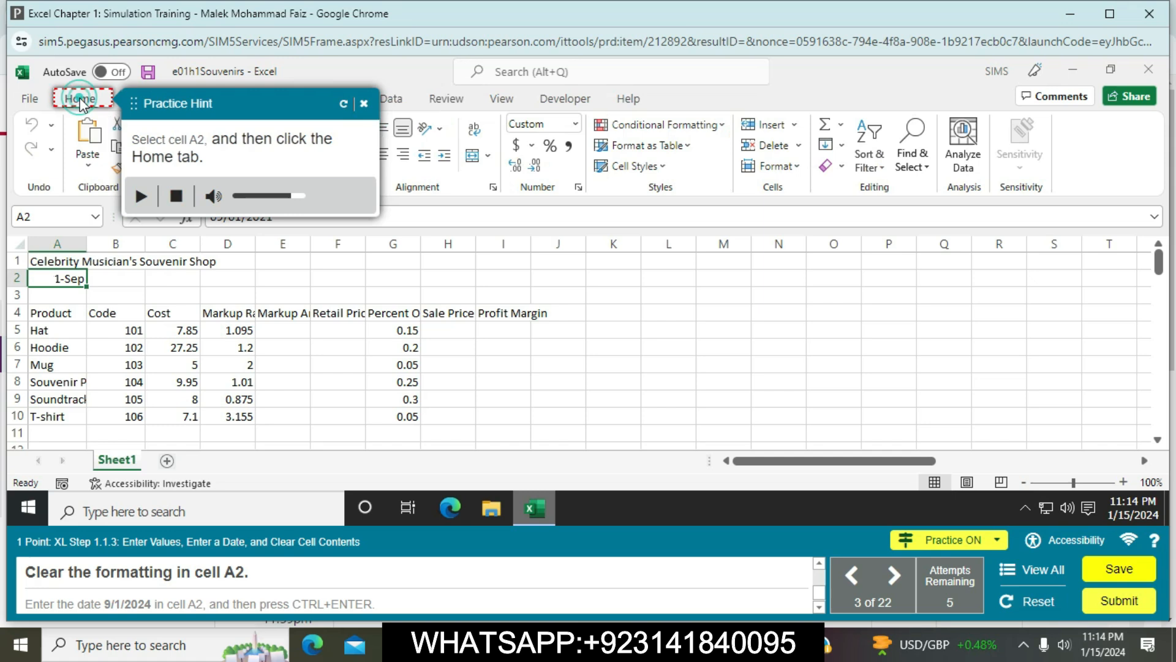
click(844, 168)
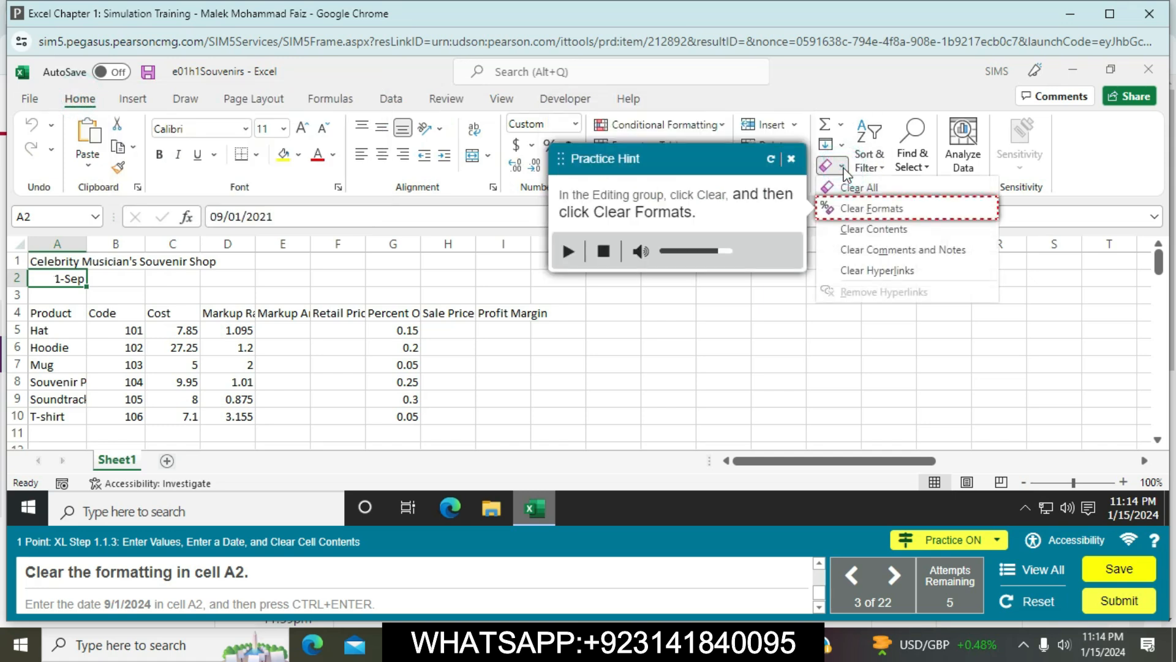
click(873, 213)
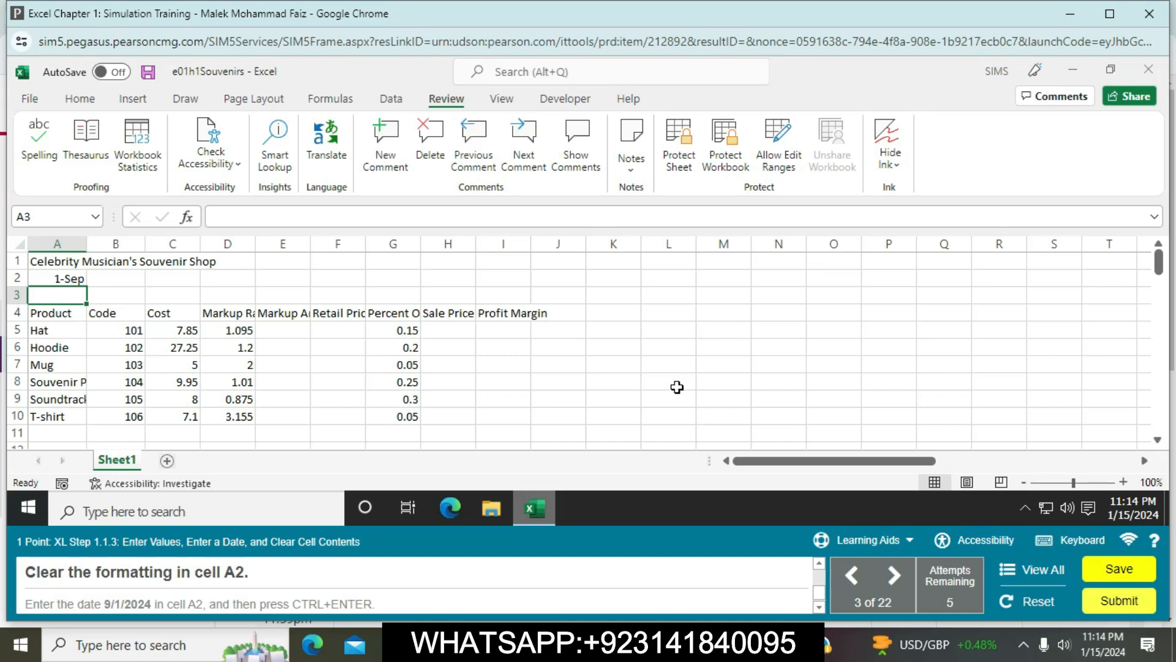
Step: Clear only the formats from the date cell A2, keeping its contents
click(64, 280)
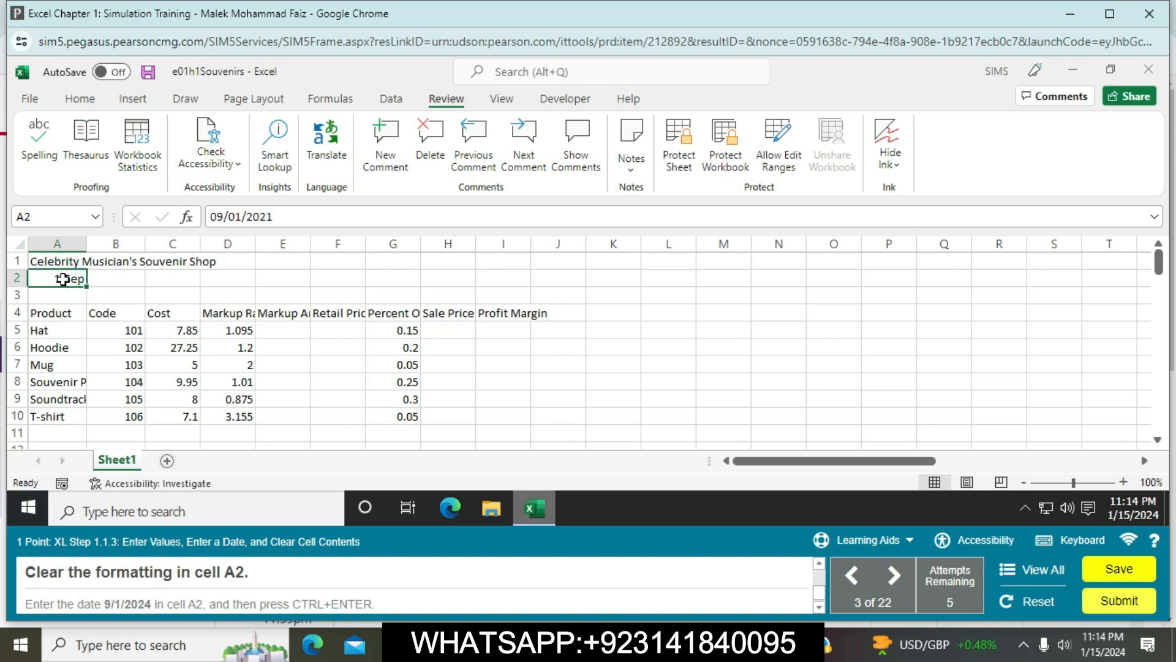
click(83, 100)
click(841, 166)
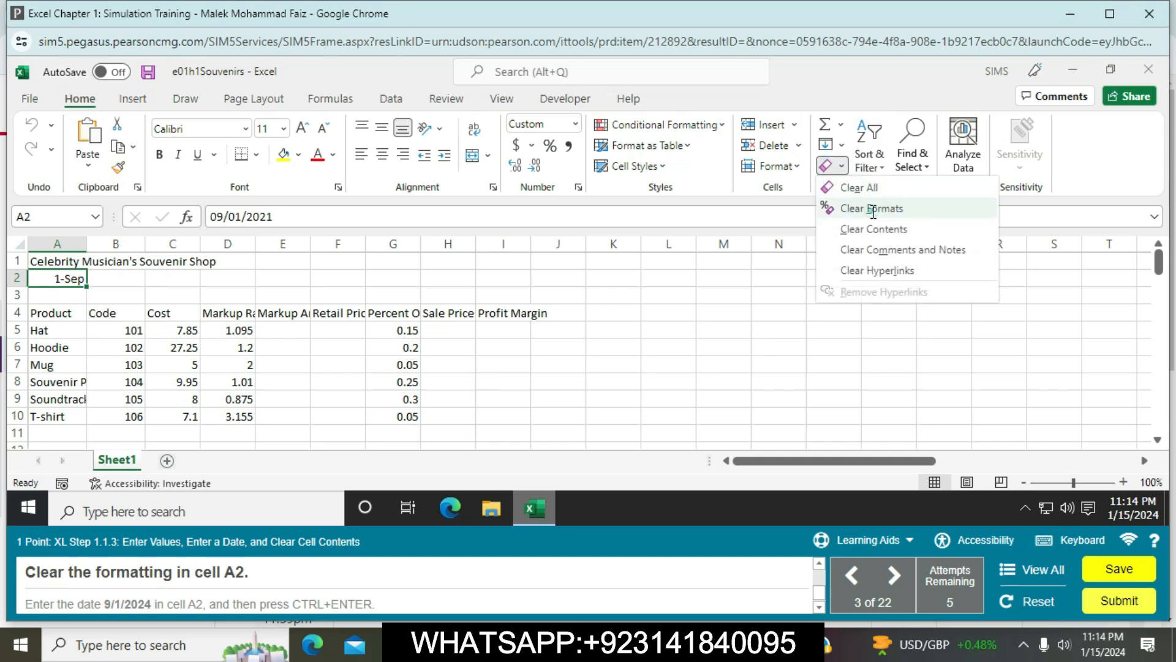
click(873, 211)
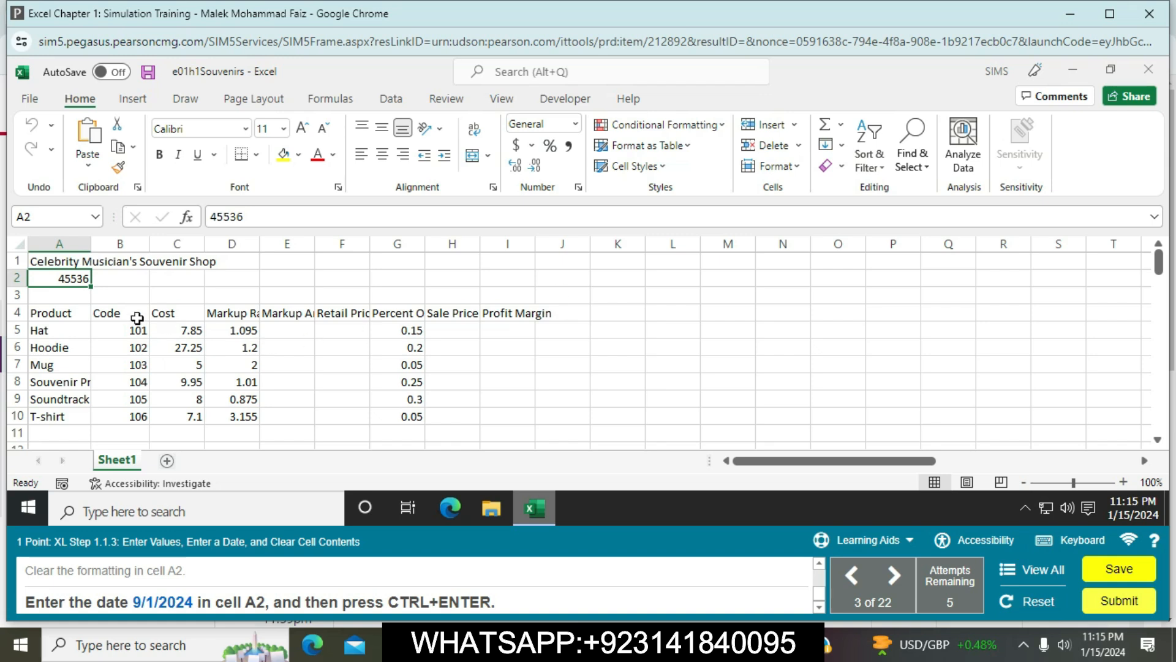
Step: Replace the contents of cell A2 with the full date 9/1/2024
double_click(87, 278)
key(BackSpace)
key(BackSpace)
key(BackSpace)
key(BackSpace)
key(BackSpace)
text(9/1)
text(/)
text(20)
text(24)
key(Return)
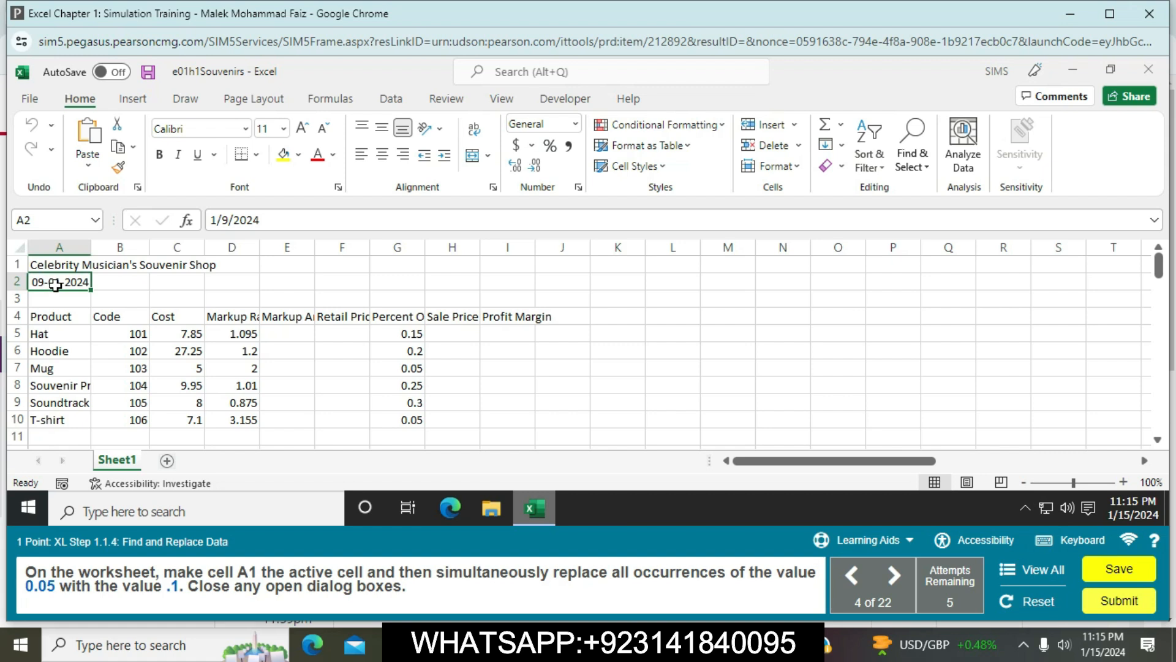
Step: Starting from cell A1, replace all occurrences of 0.05 with .1 and close the Find and Replace dialog
click(66, 264)
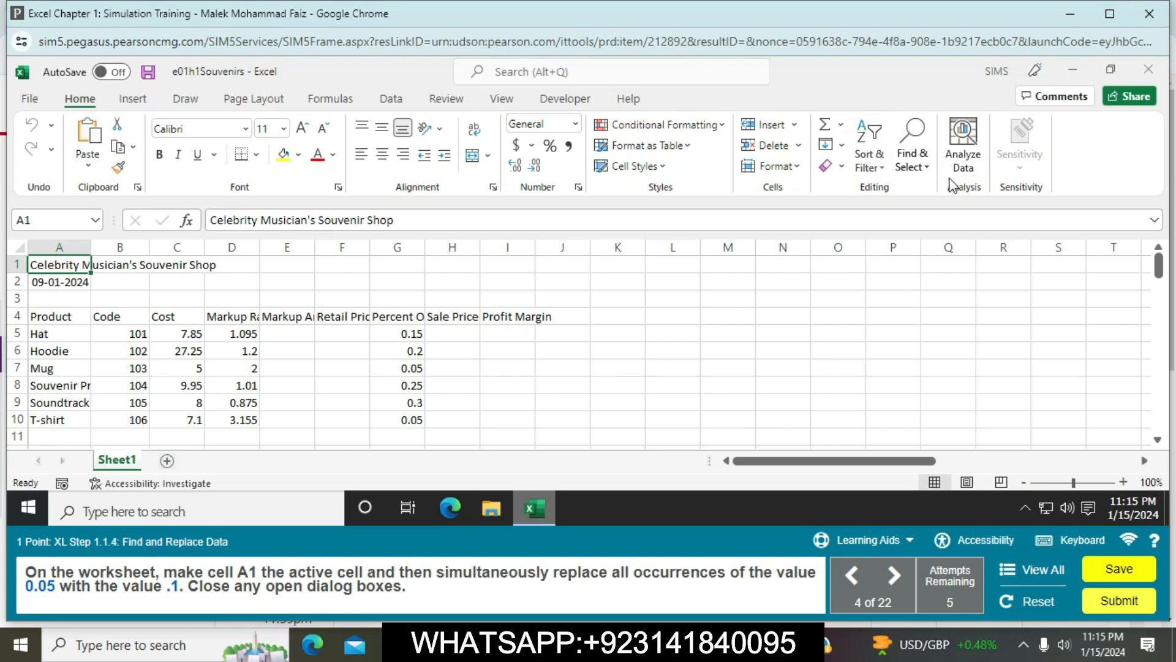
click(912, 153)
click(929, 207)
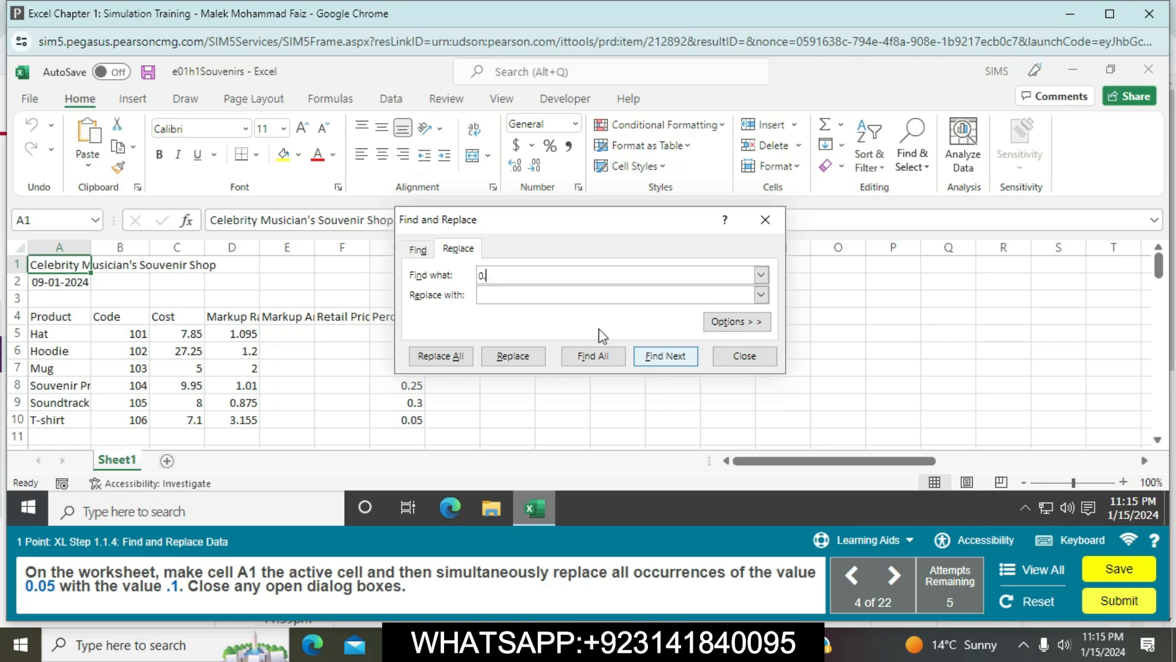
click(527, 295)
click(469, 355)
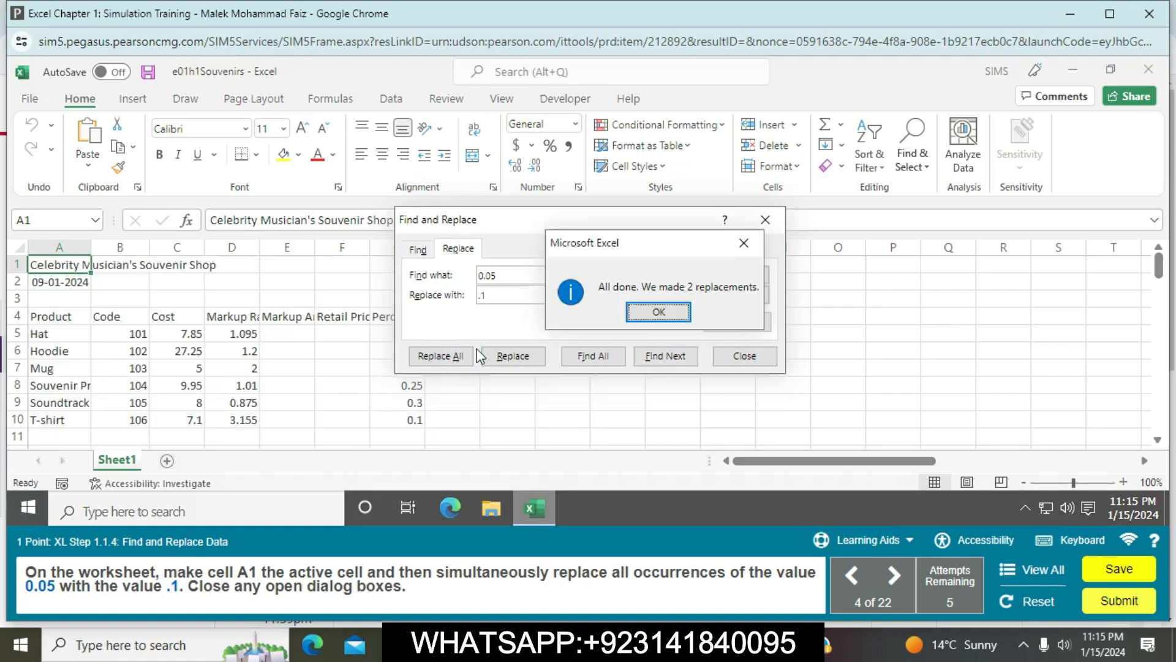
click(658, 311)
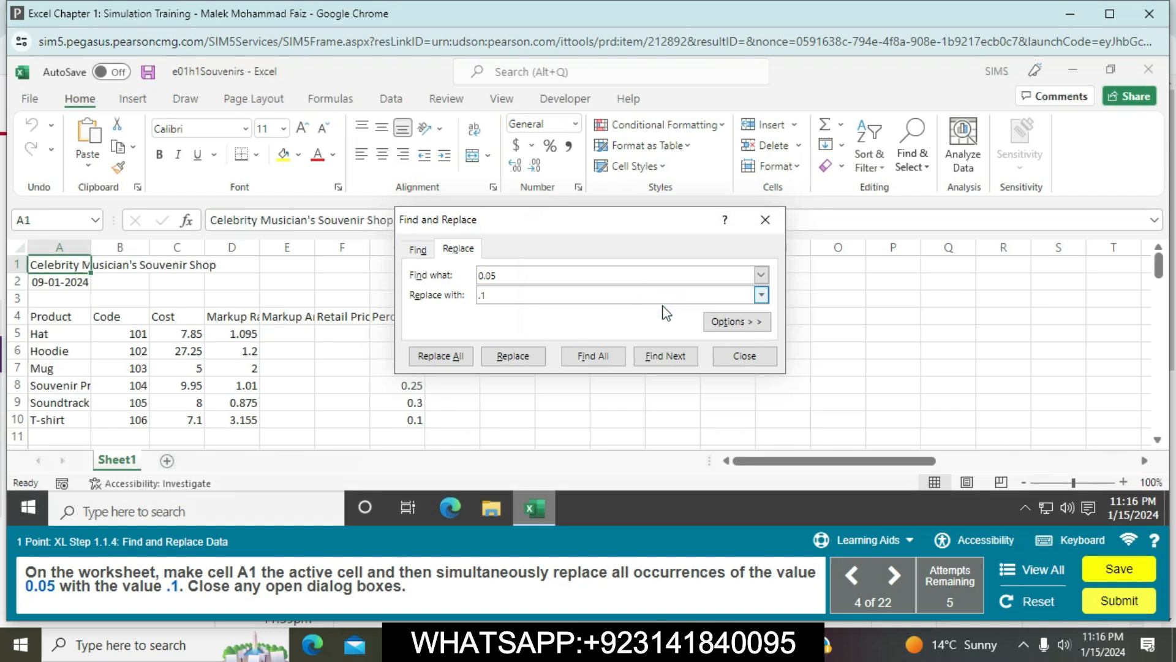
click(729, 355)
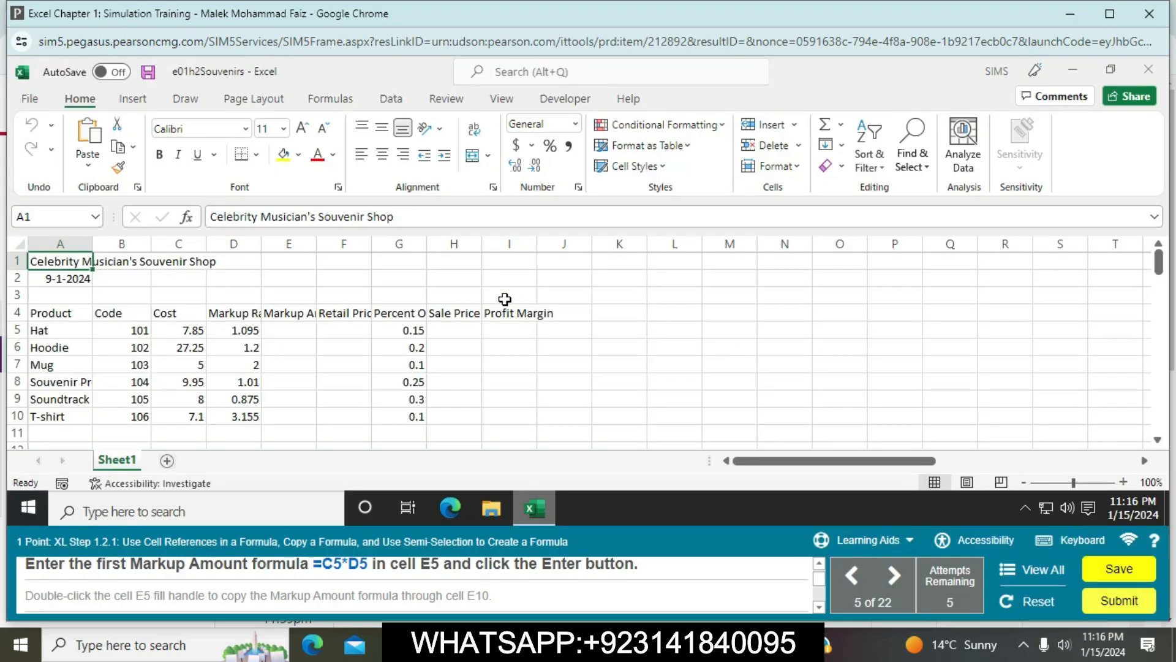
Step: Enter the Hat's Markup Amount formula =C5*D5 in cell E5
click(308, 333)
text(=)
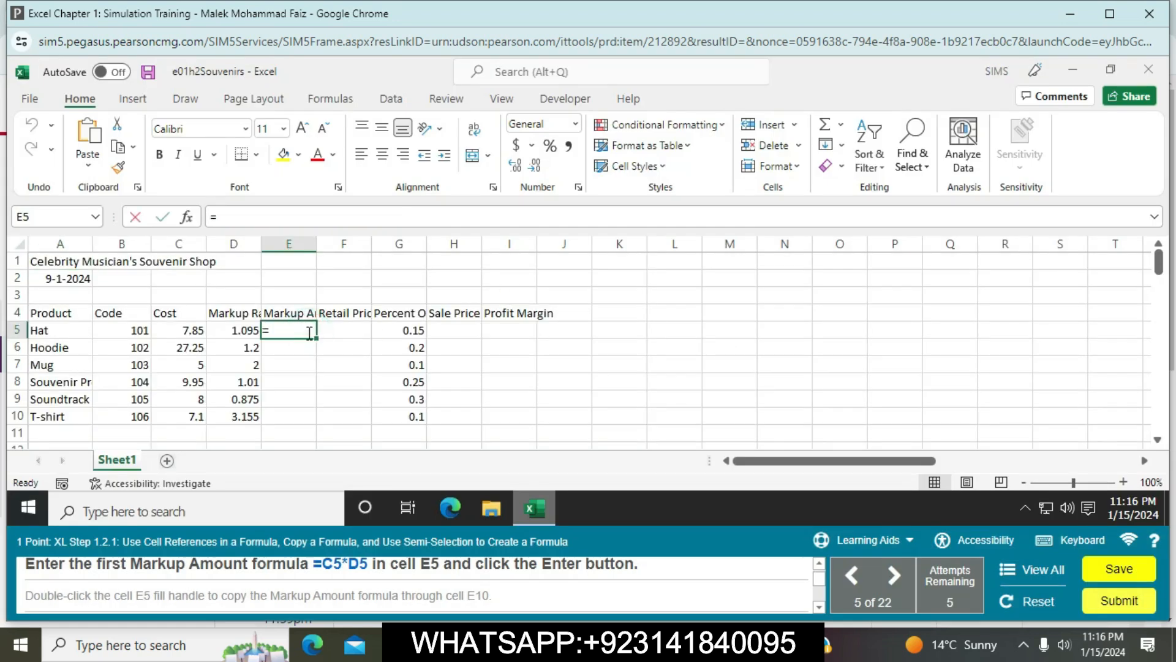
click(197, 331)
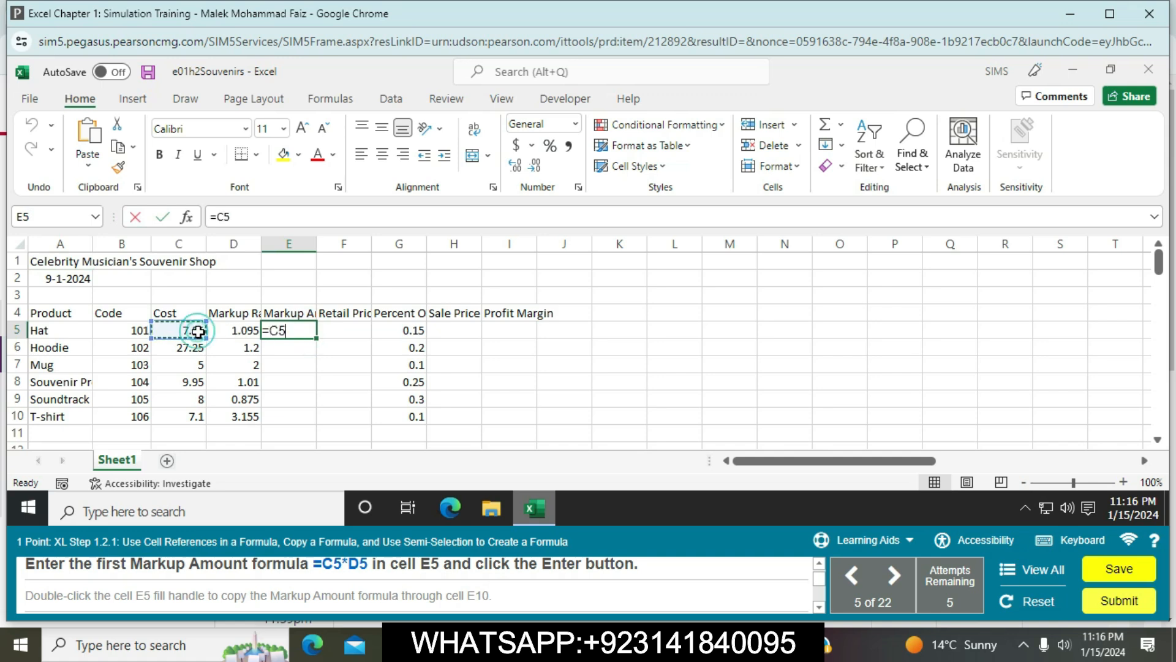
text(*)
click(242, 330)
key(Return)
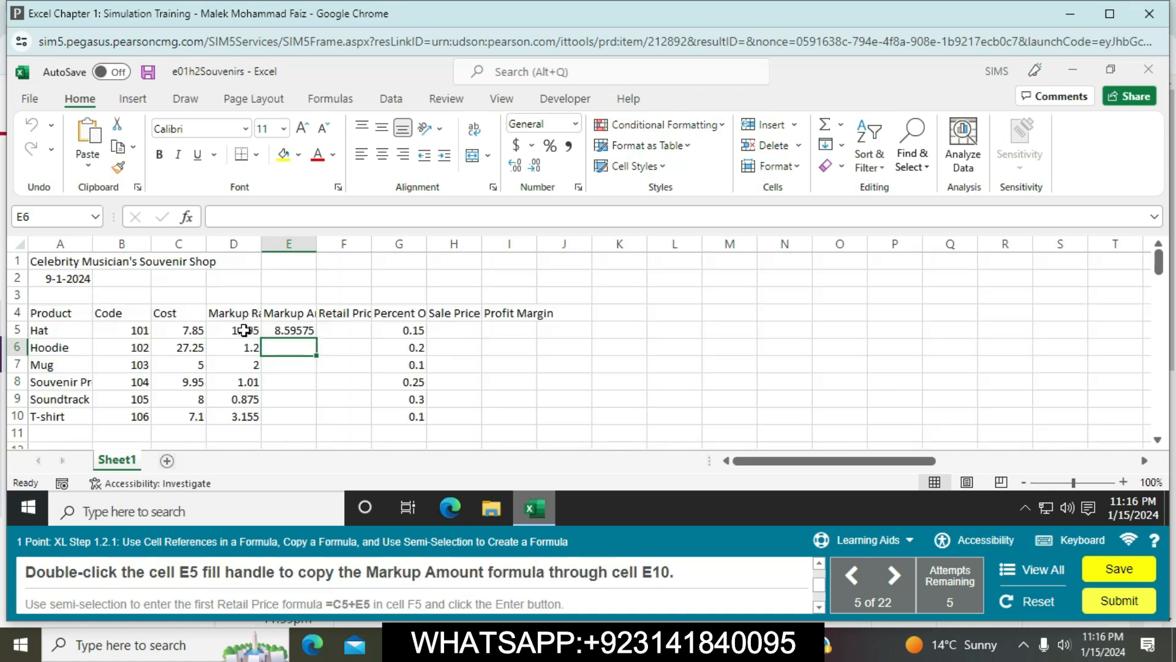
Step: Copy the Markup Amount formula from E5 down through E10
click(280, 328)
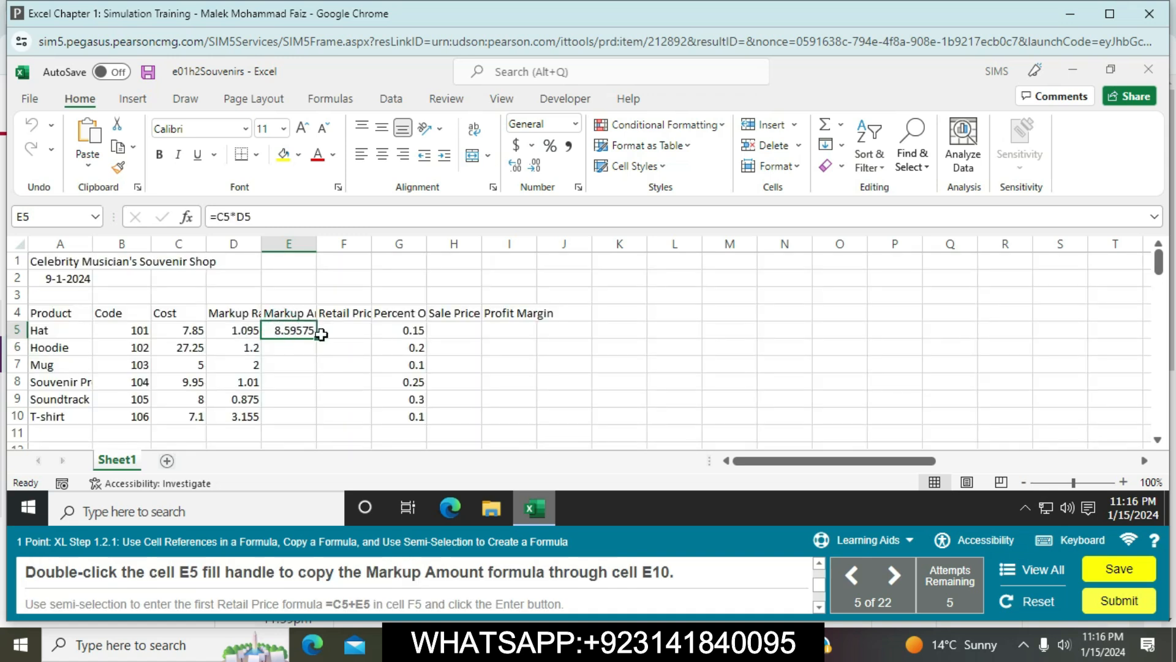
drag(316, 344, 313, 415)
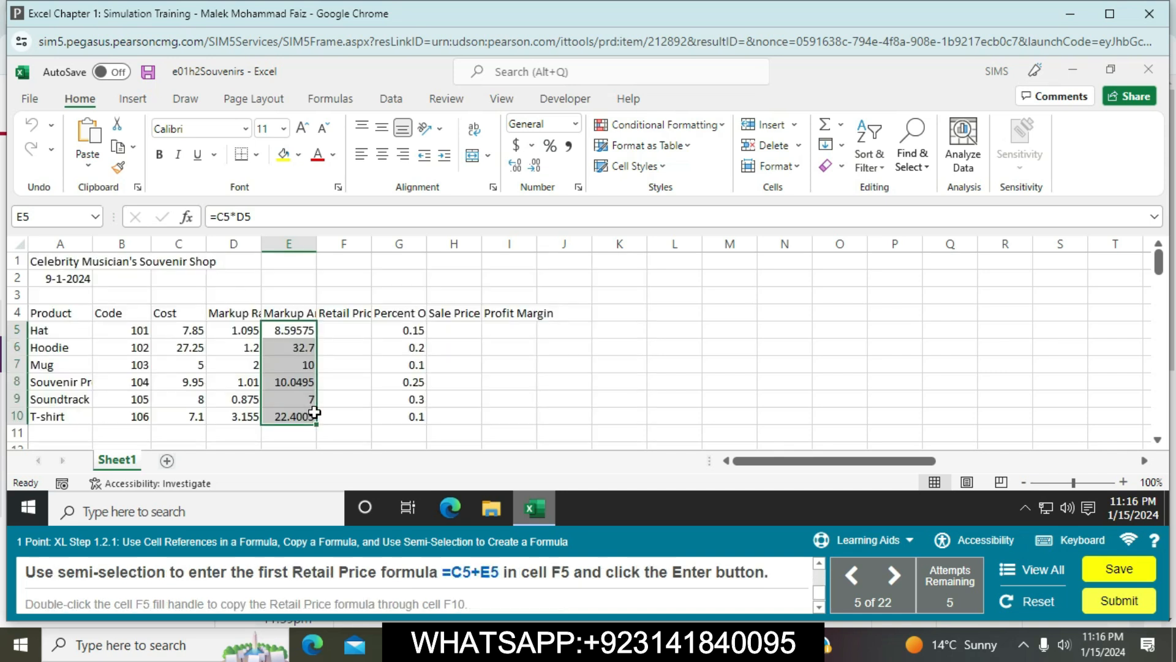
click(386, 397)
Step: Build the Hat's Retail Price formula =C5+E5 in cell F5 by picking the referenced cells
click(350, 329)
text(=)
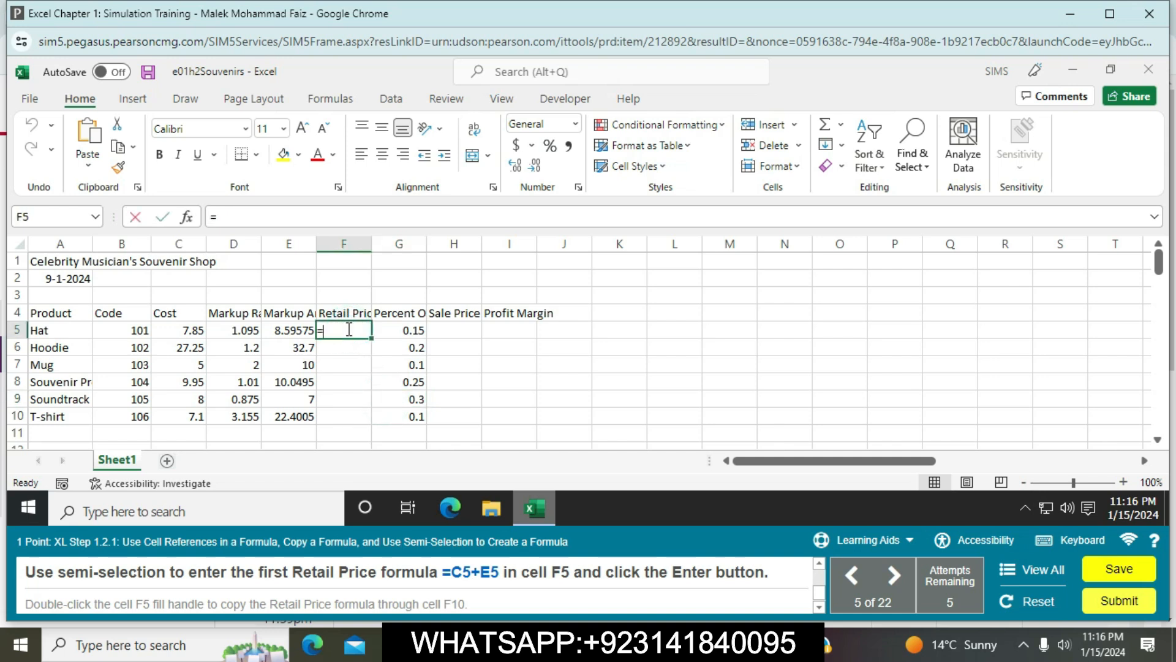
click(197, 329)
text(+)
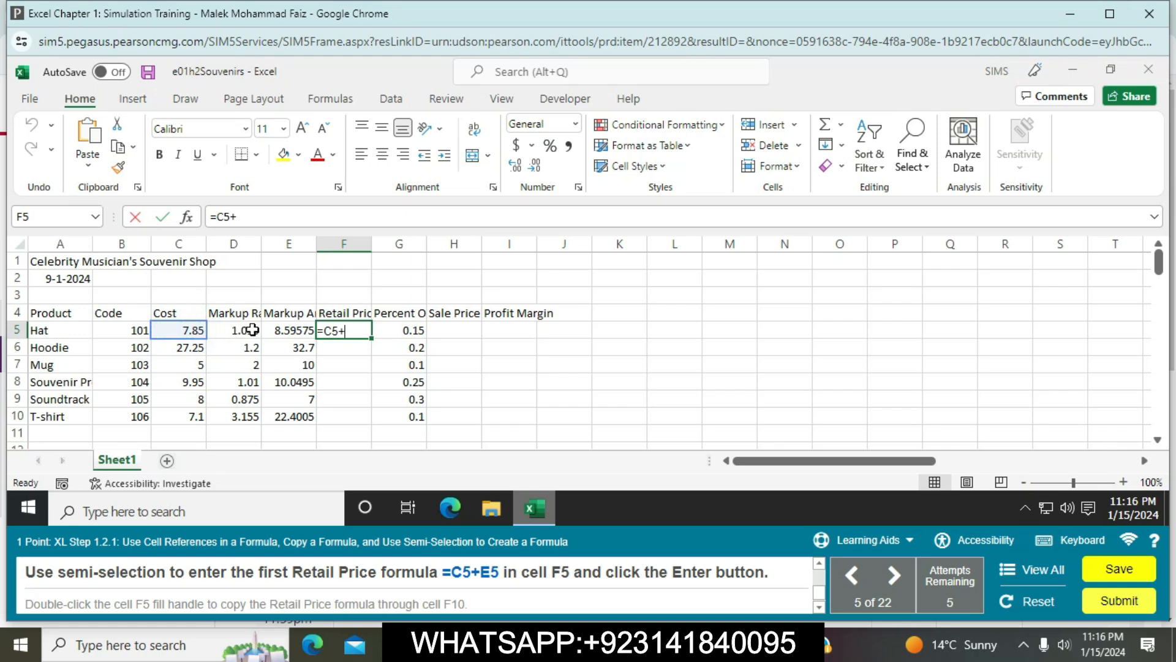
click(278, 328)
key(Return)
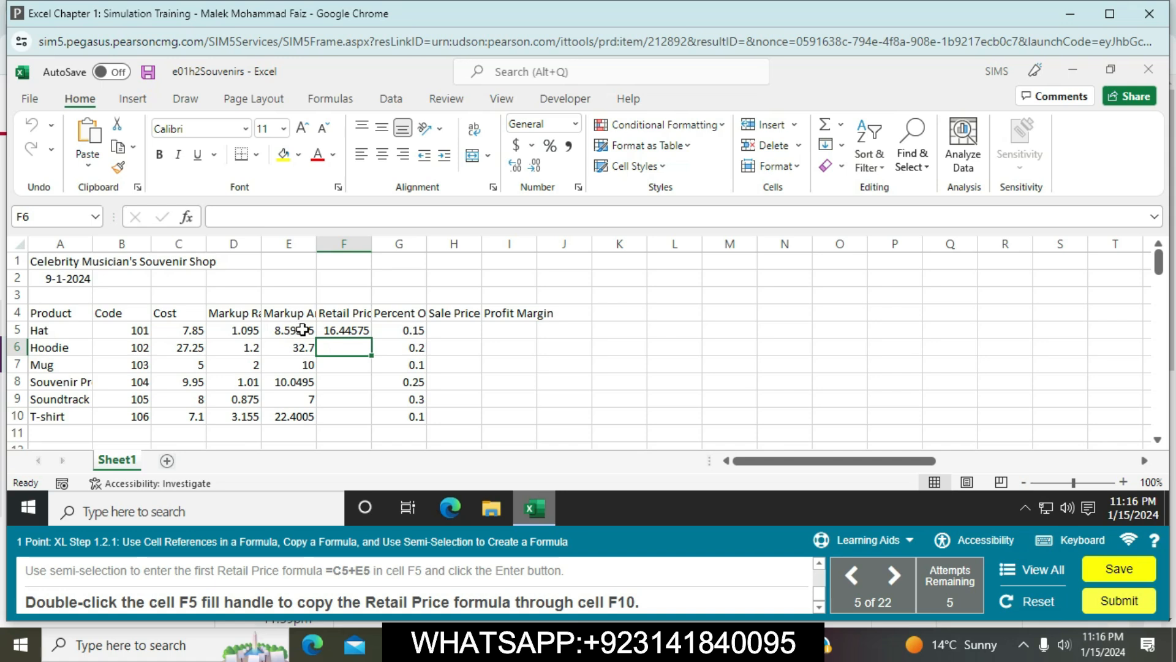
Step: Copy the Retail Price formula from F5 down through F10
click(358, 331)
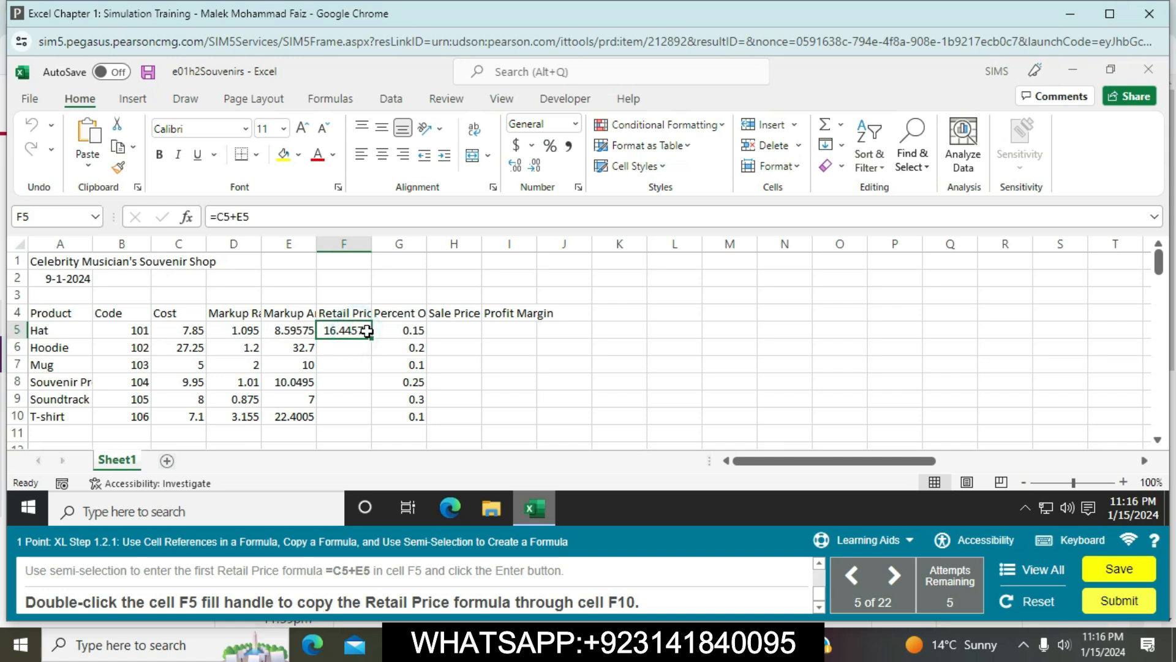
drag(373, 341, 361, 430)
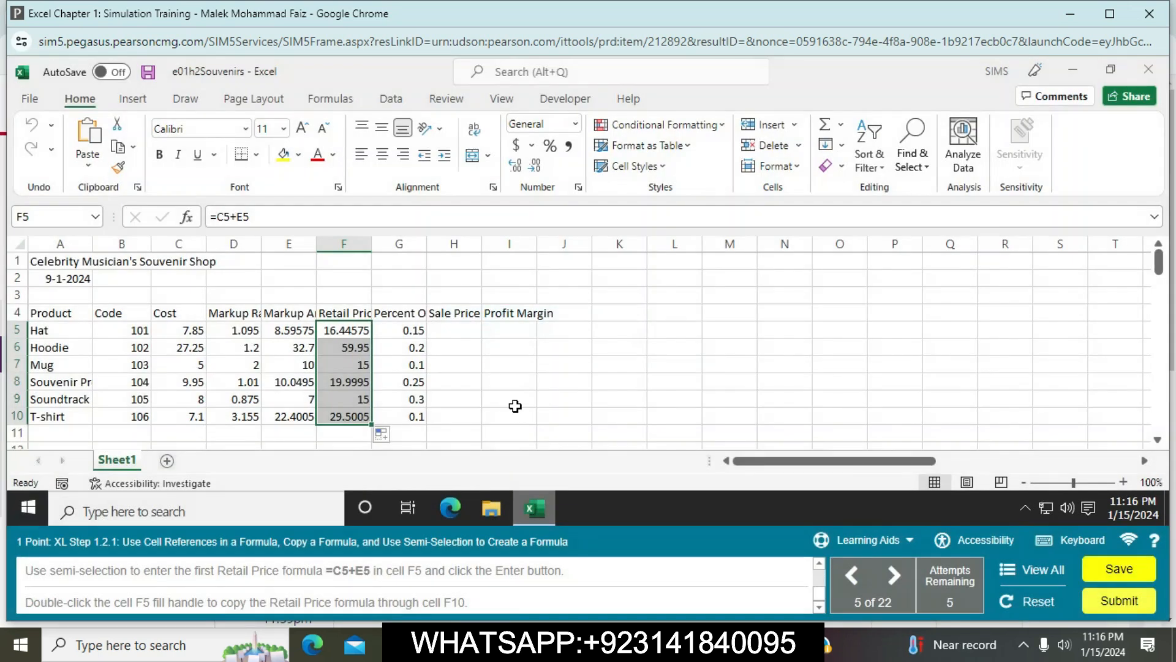
click(515, 406)
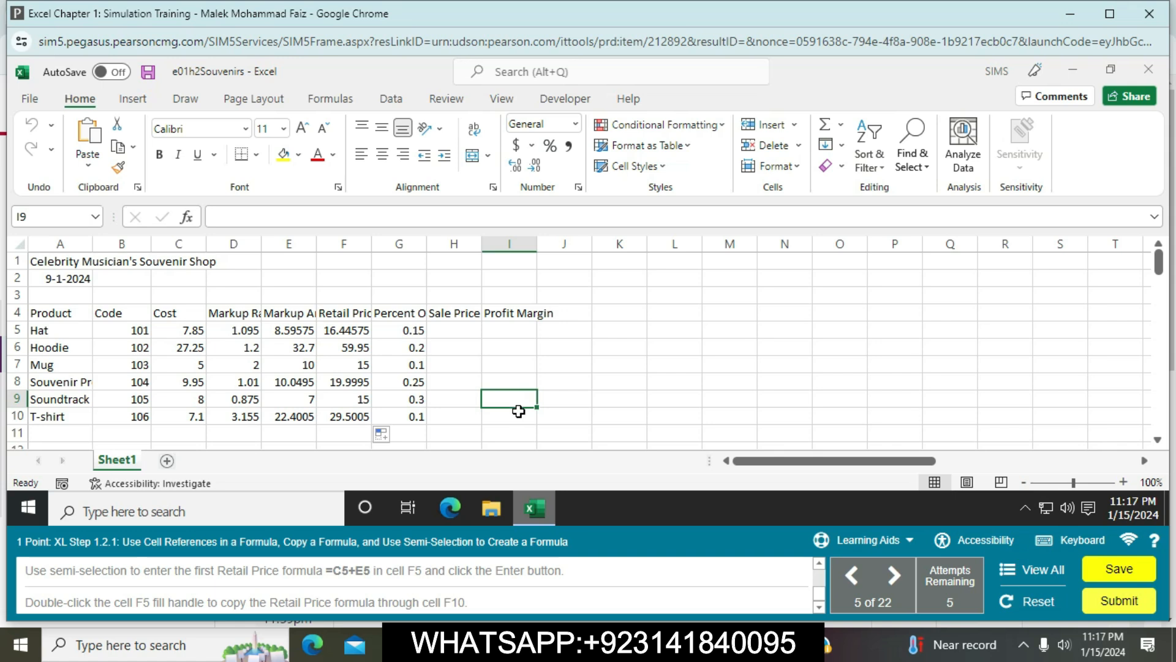
scroll(519, 411, down, 8)
scroll(519, 411, up, 8)
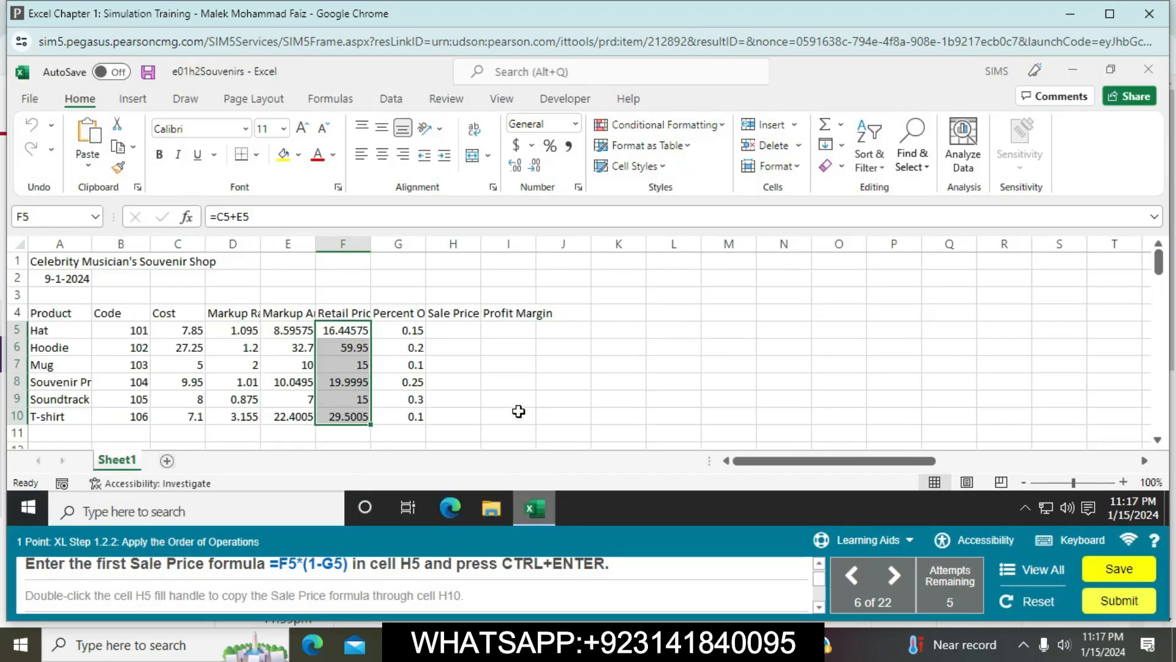
Step: Enter the Hat's Sale Price formula =F5*(1-G5) in cell H5
click(462, 334)
text(=)
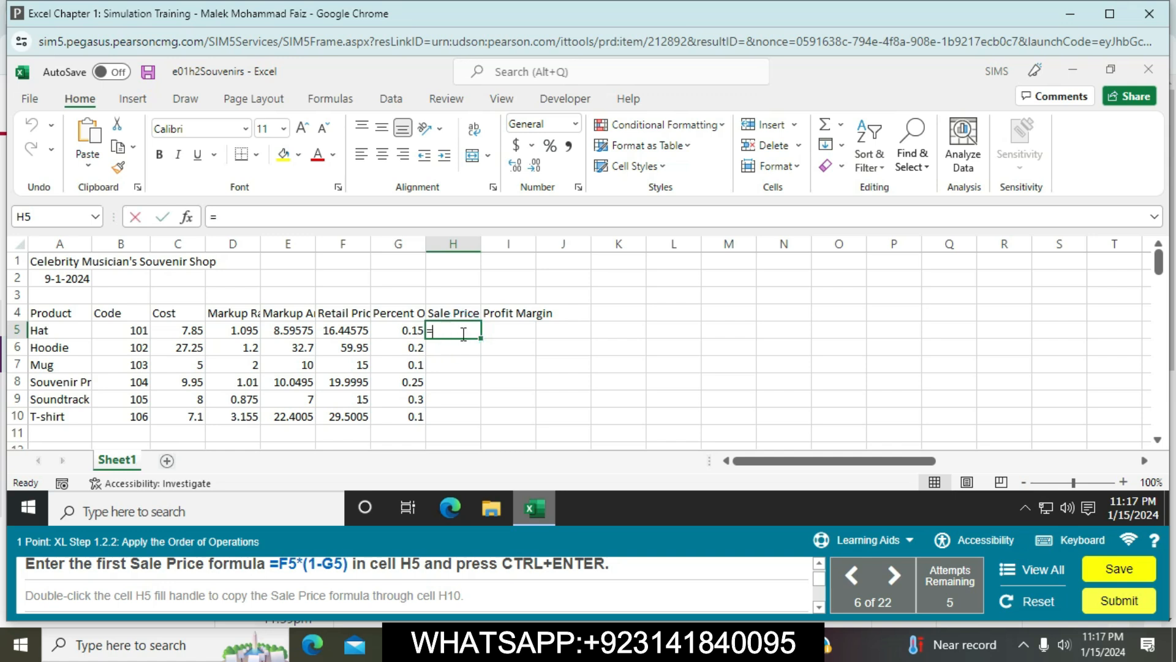
click(350, 333)
text(*)
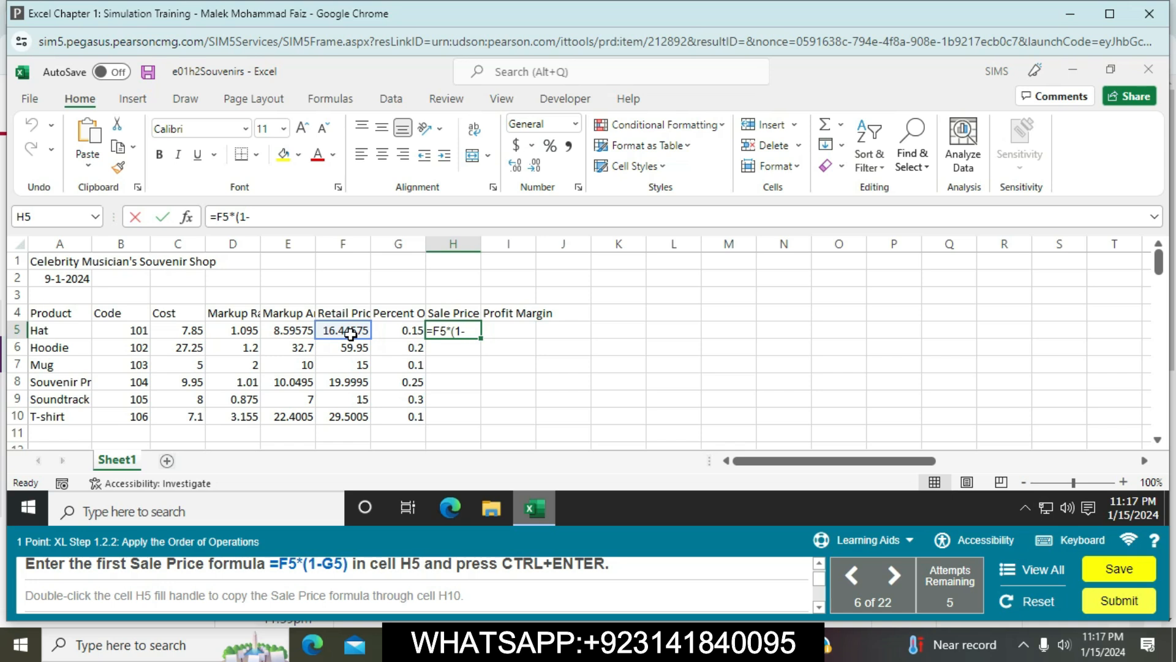
click(393, 332)
text())
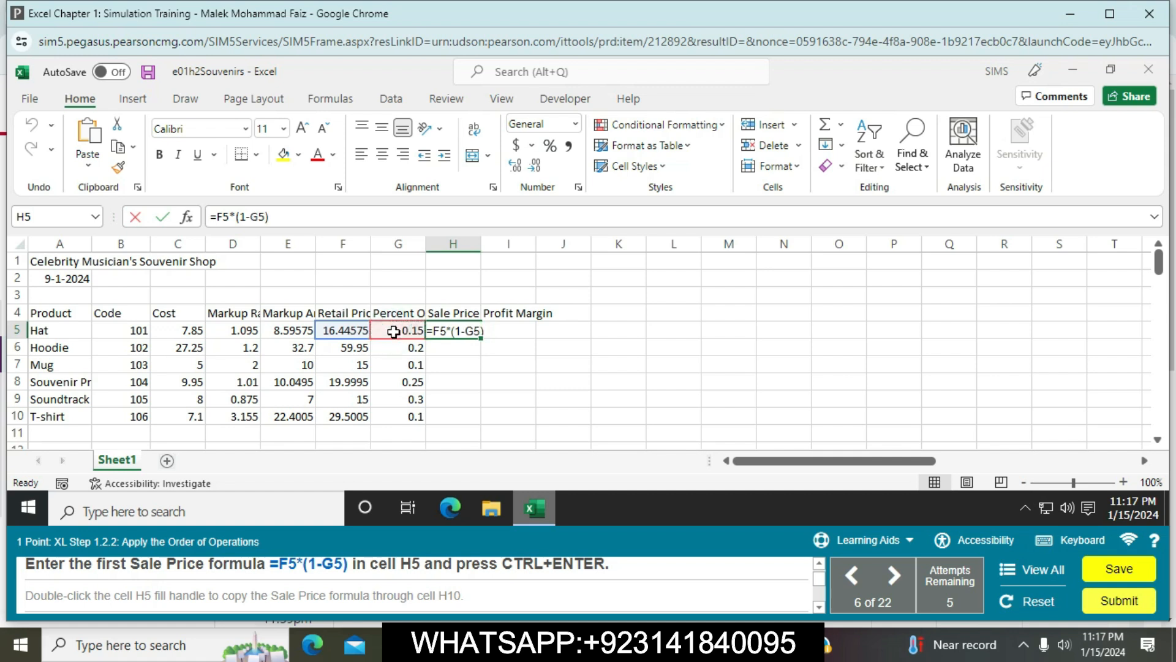
key(Return)
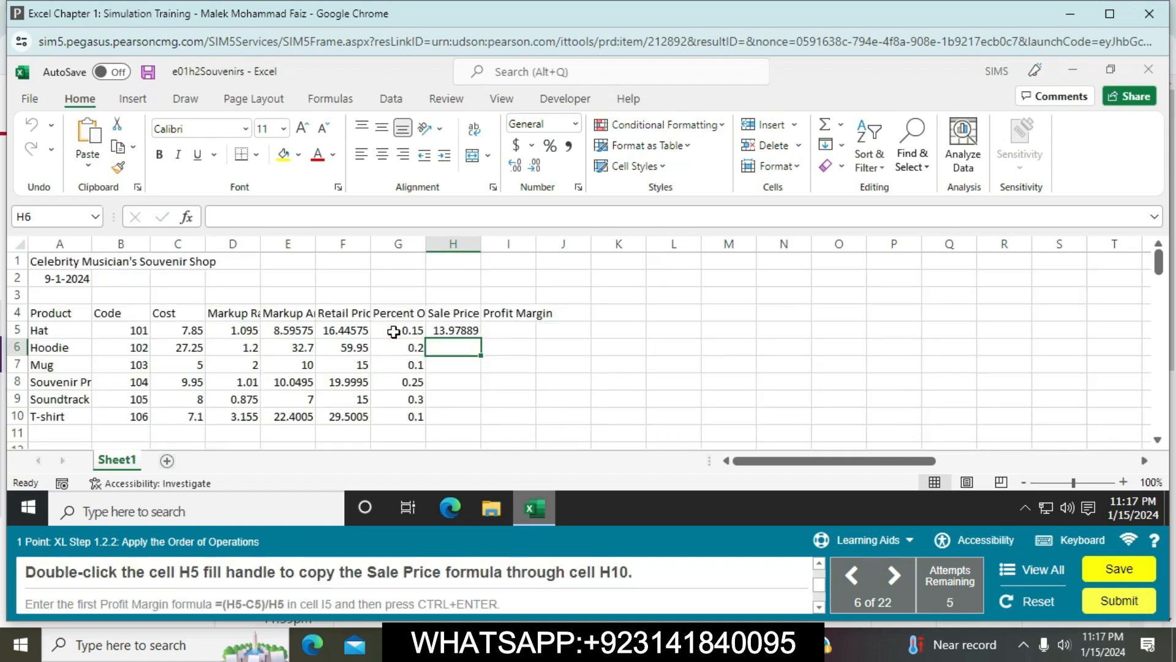
Step: Copy the Sale Price formula from H5 down through H10
click(459, 332)
drag(481, 341, 462, 426)
drag(482, 341, 473, 422)
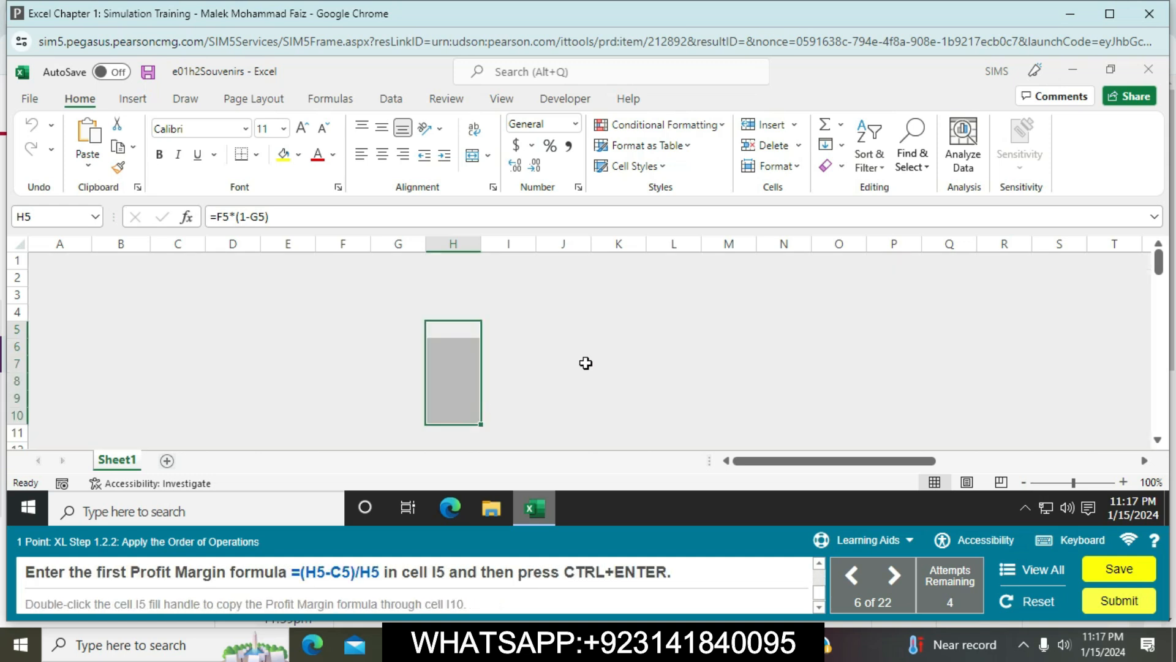
click(586, 363)
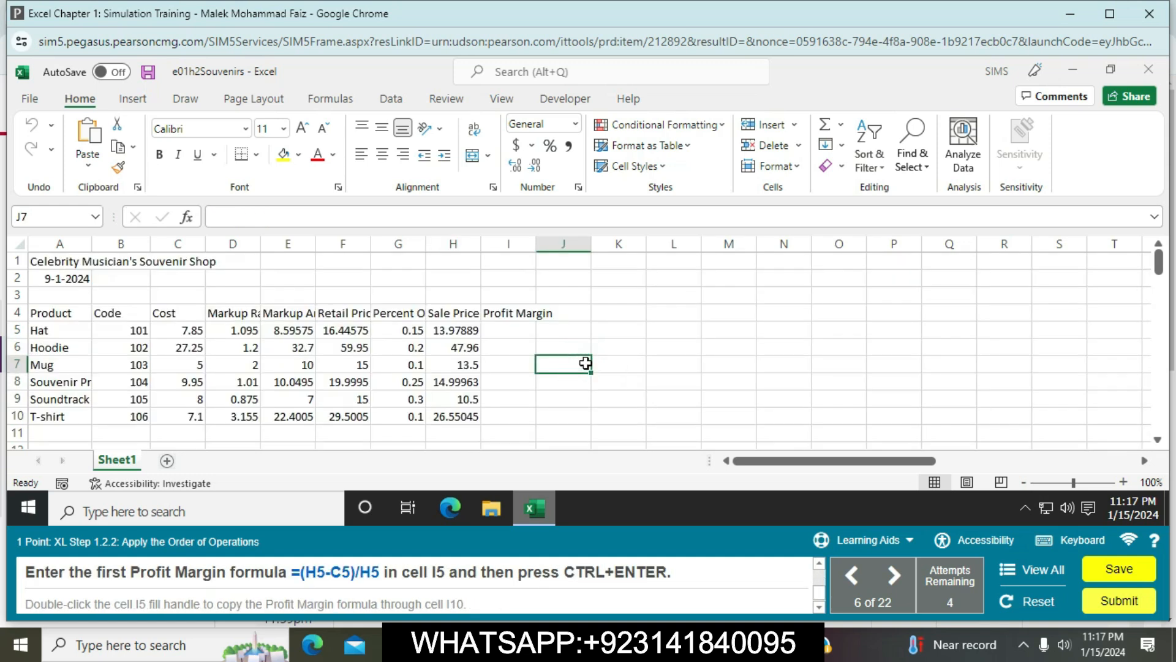
Step: Build the Hat's Profit Margin formula =(H5-C5)/H5 in cell I5 and copy it down through I10
click(513, 331)
text(=)
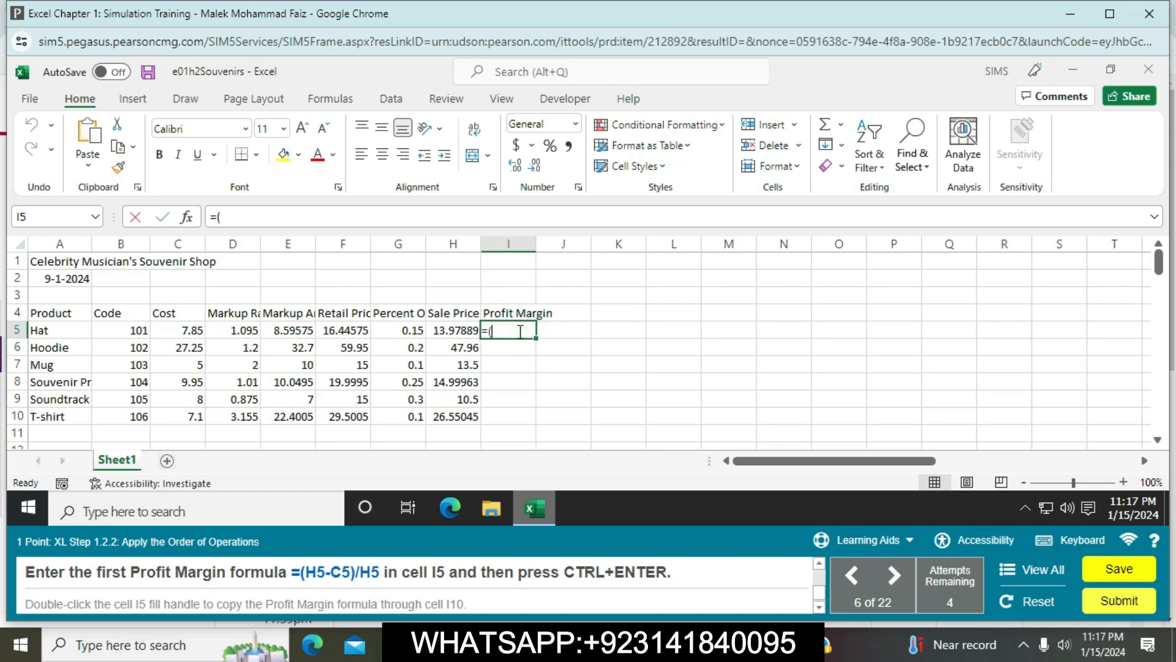
text(()
click(451, 334)
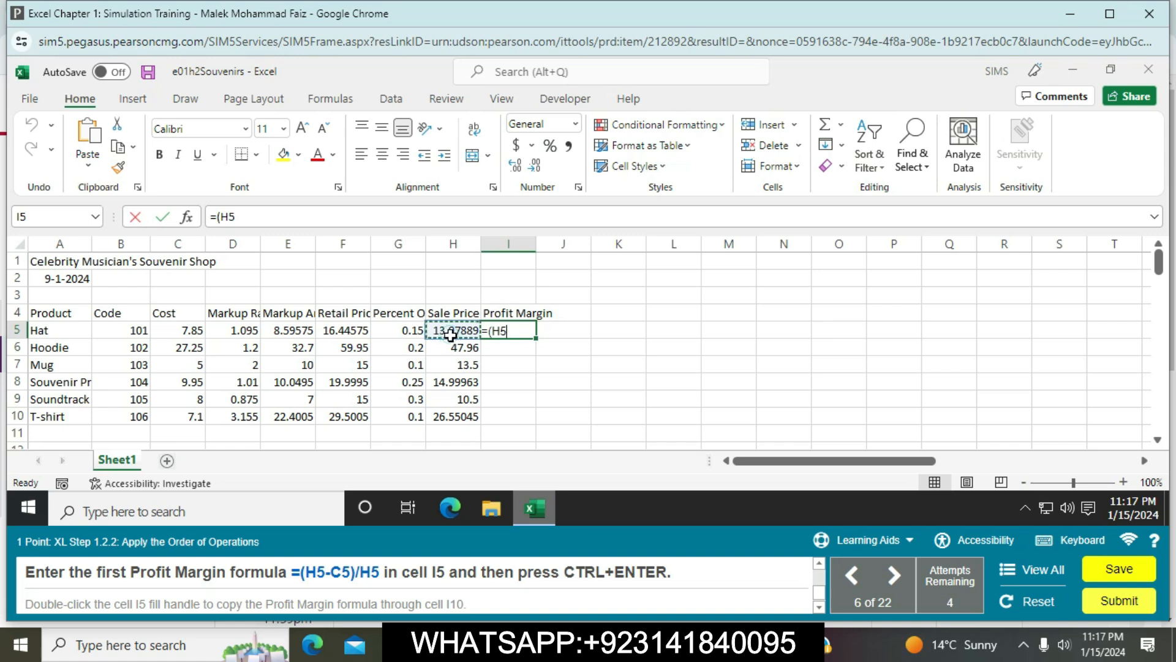
text(-)
click(156, 333)
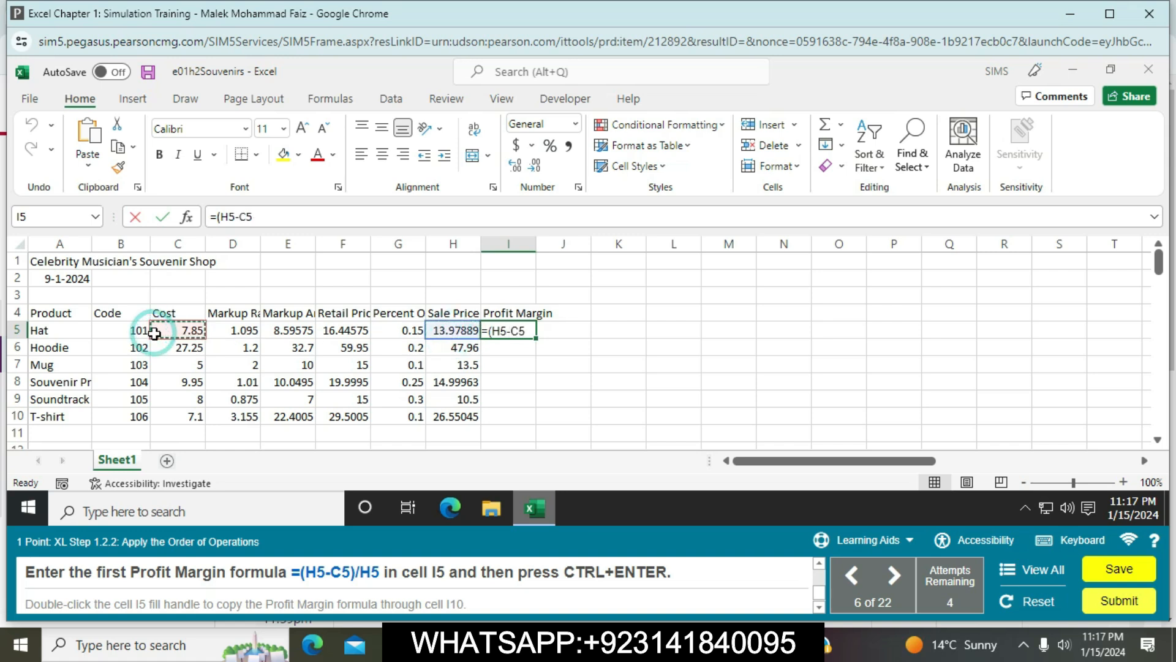
text())
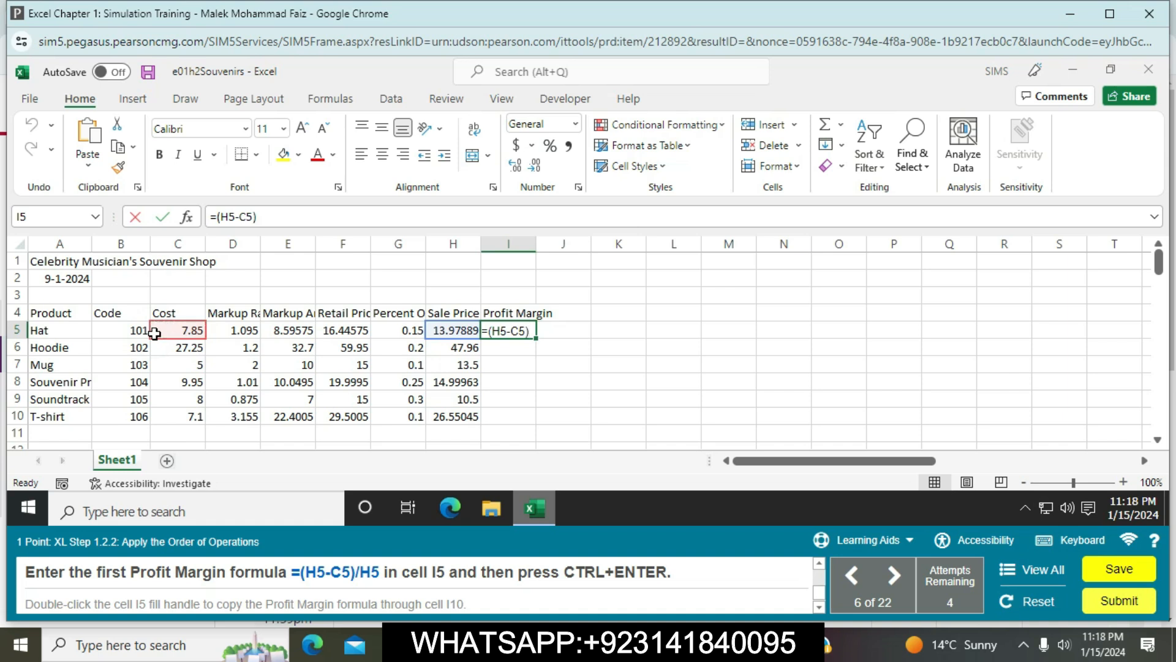
text(/)
click(444, 329)
key(Return)
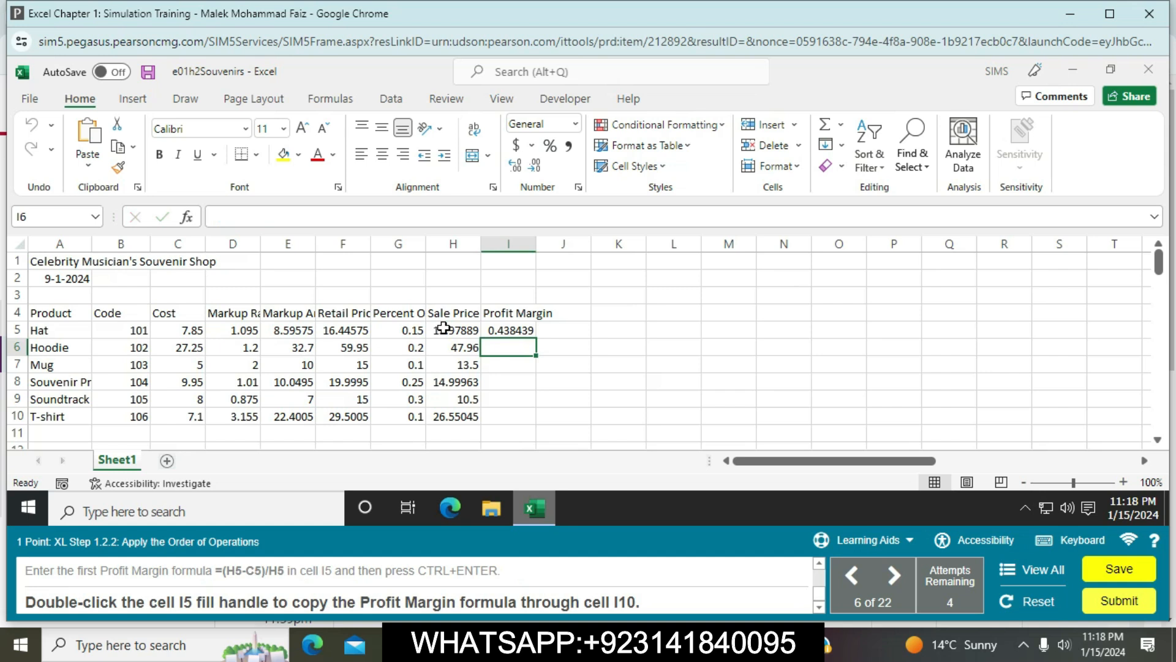
click(515, 331)
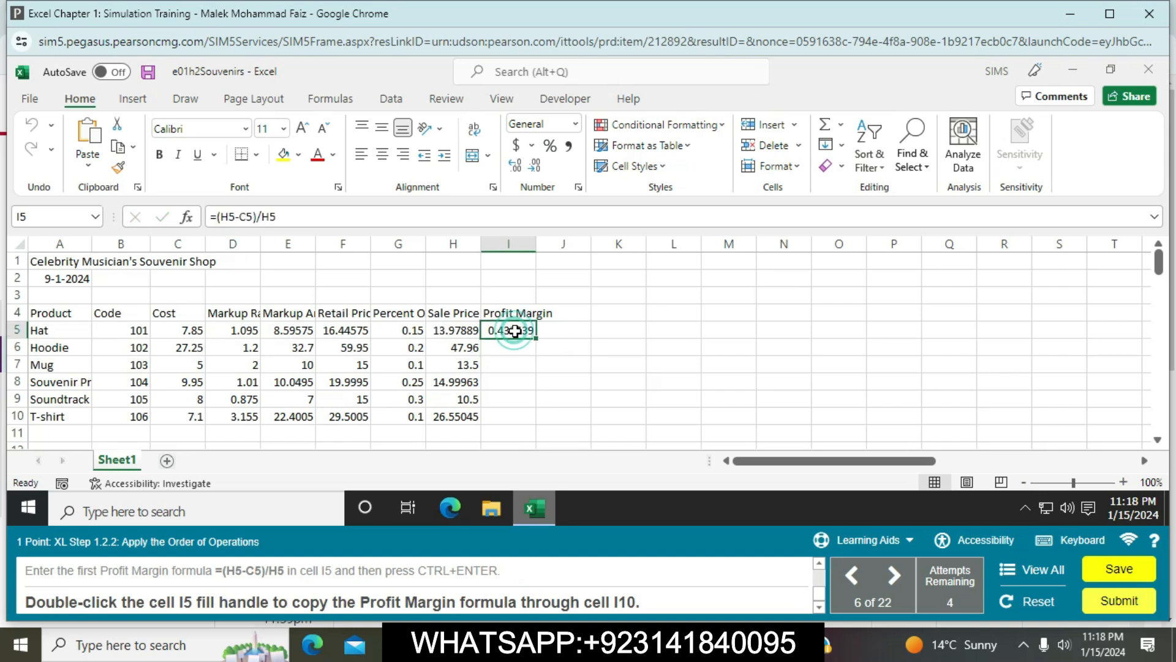
double_click(537, 340)
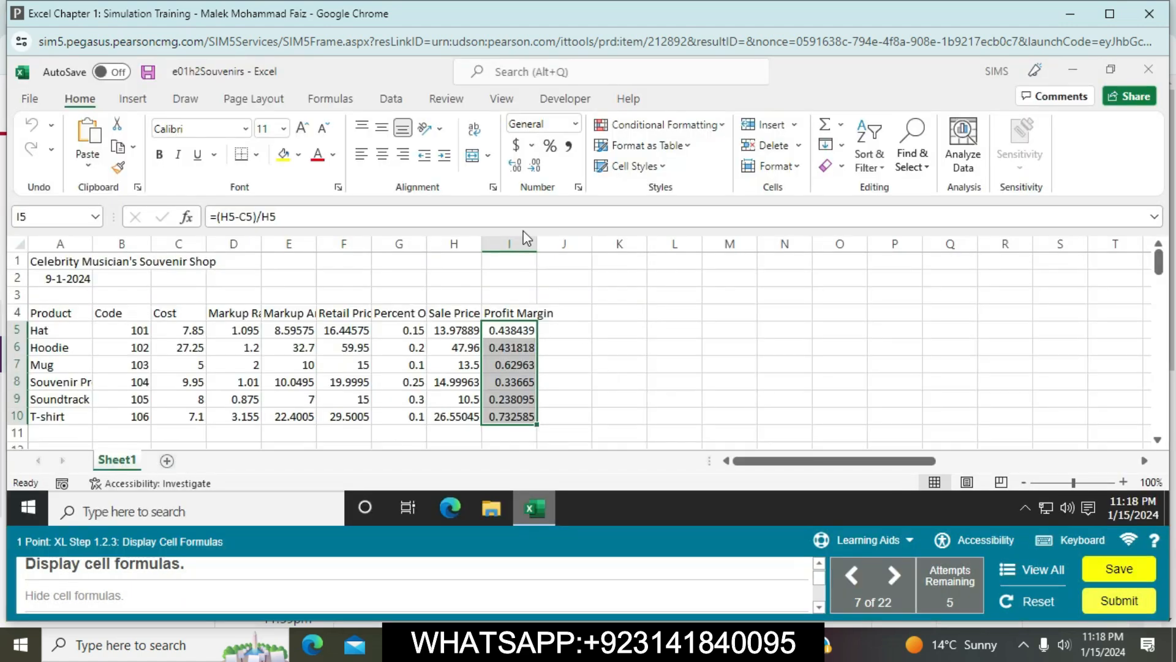
Step: Display the worksheet's cell formulas and hide them again
click(325, 100)
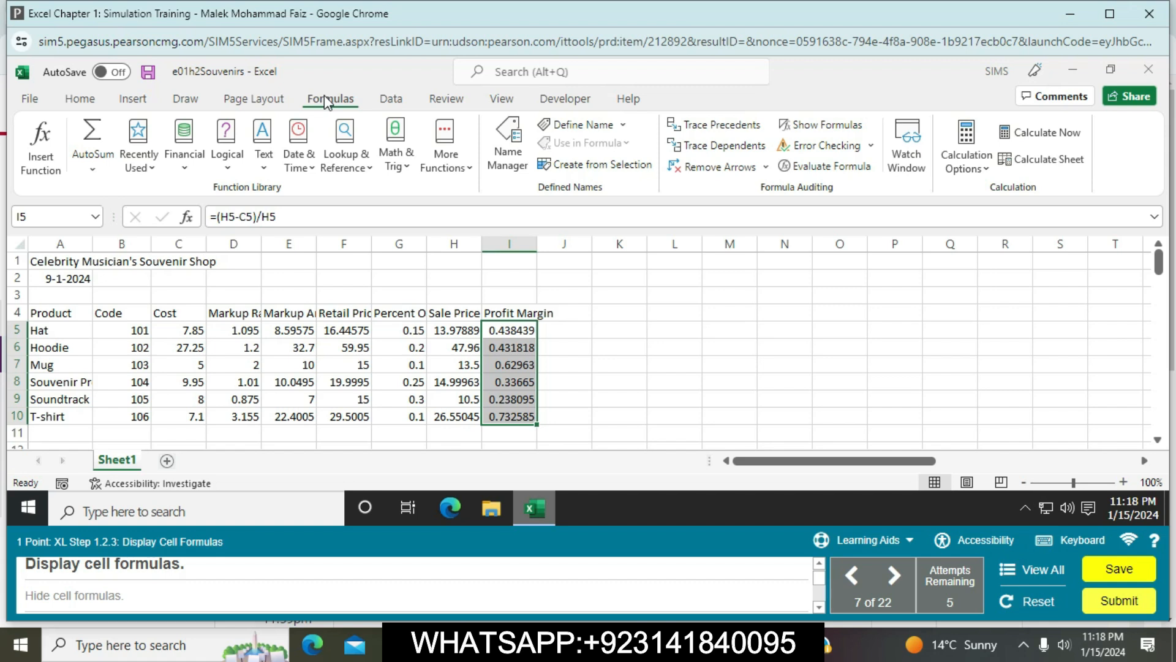
click(691, 347)
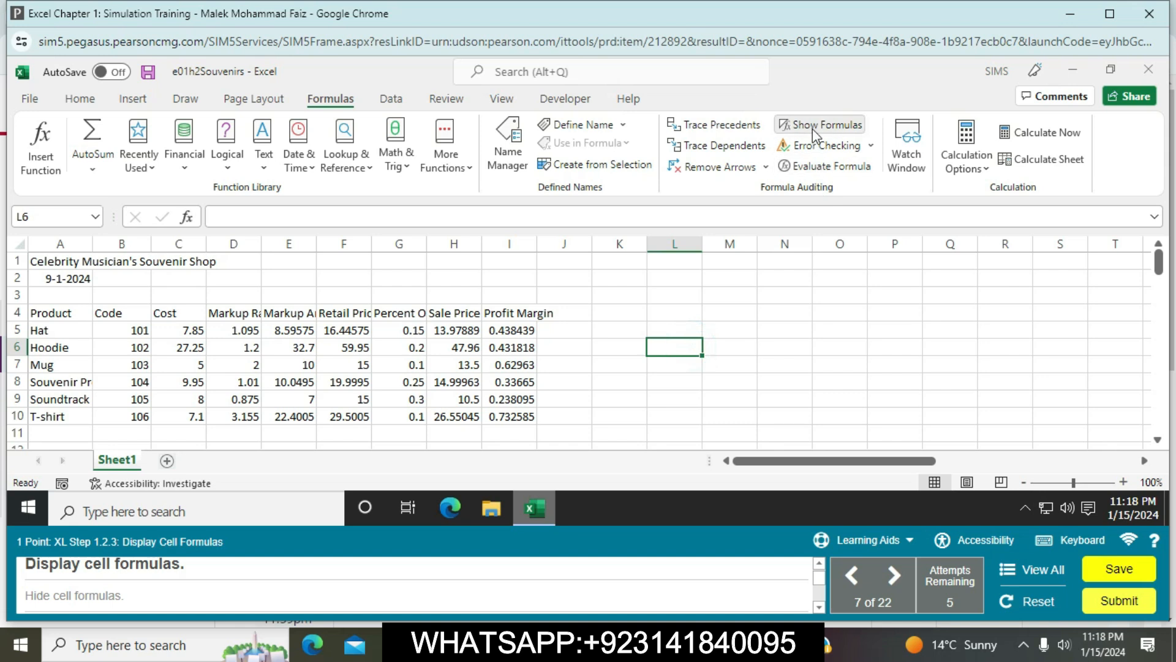
click(813, 130)
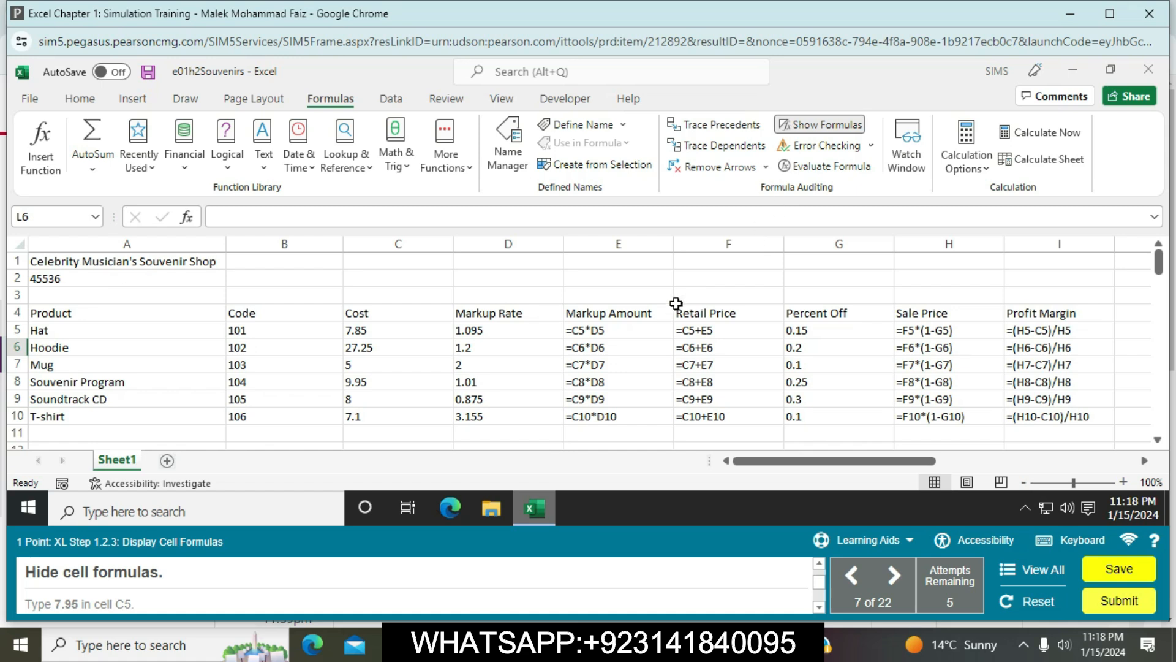
click(810, 127)
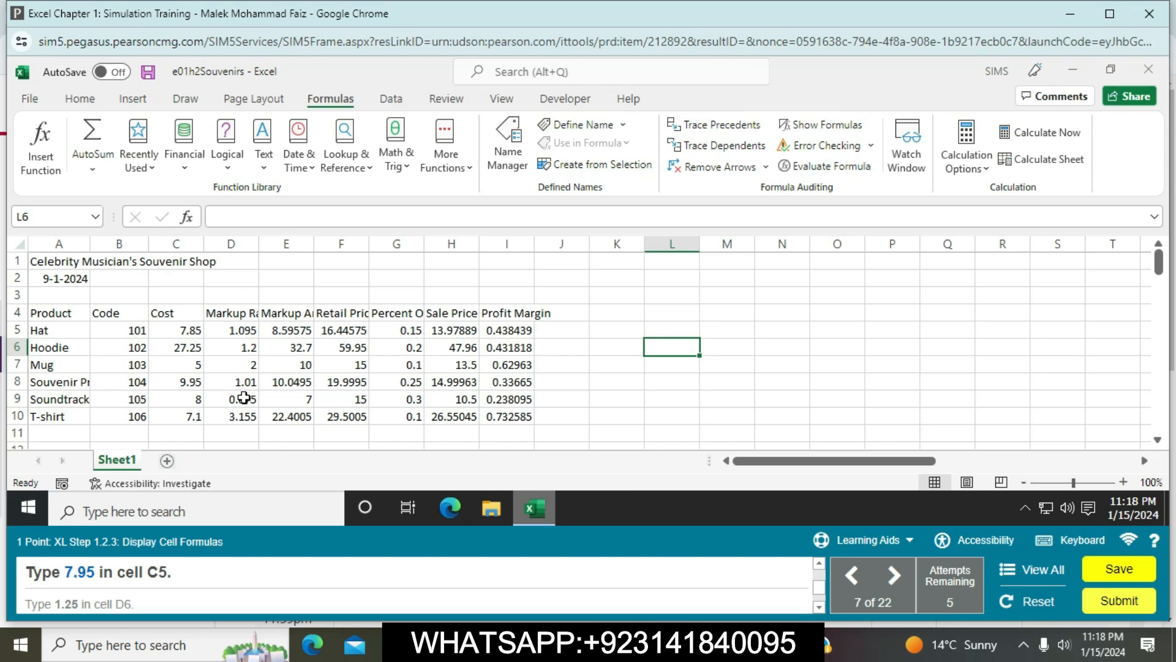
Step: Change the Hat's Cost in cell C5 to 7.95
click(191, 331)
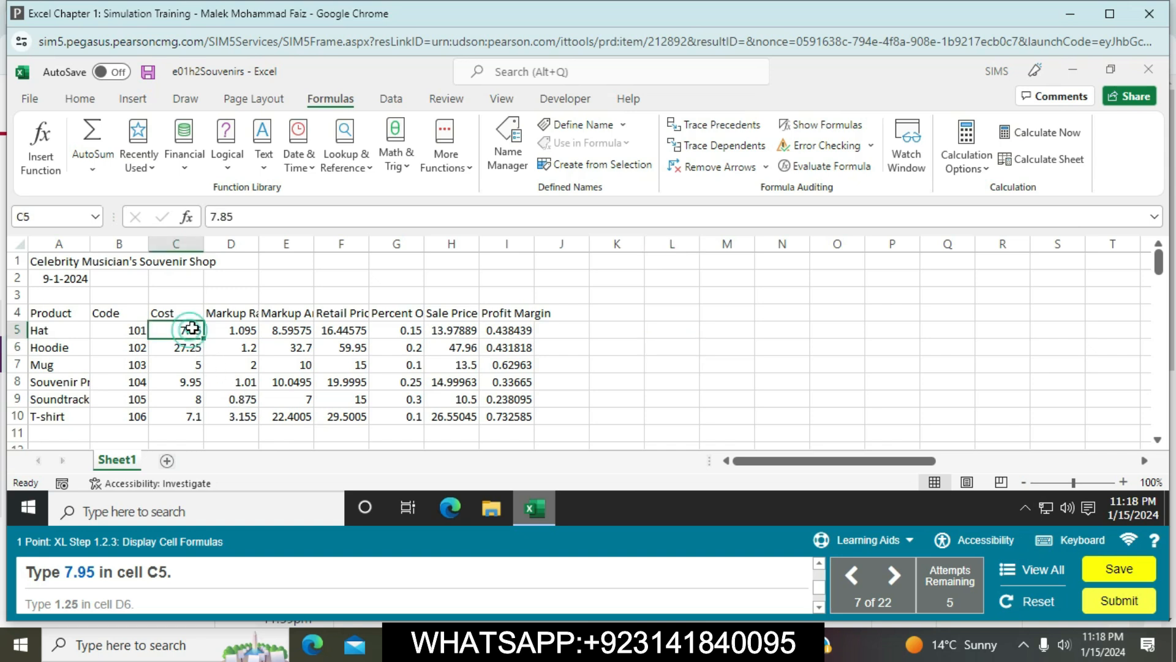
click(225, 214)
key(BackSpace)
text(9)
key(Return)
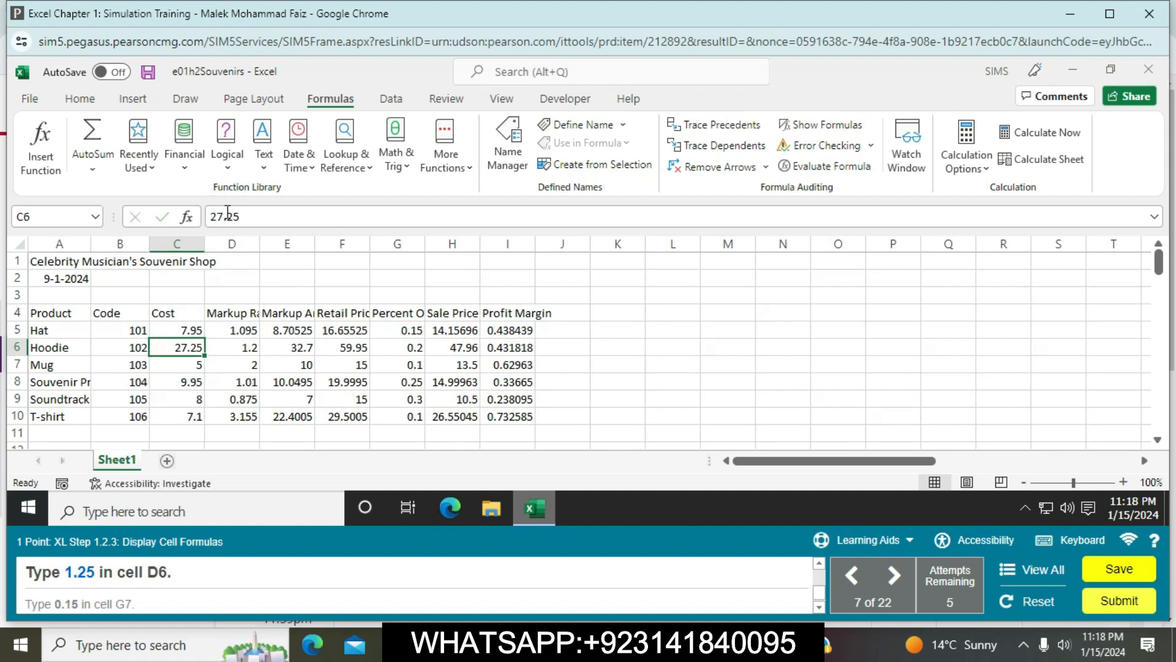
Step: Change the Hoodie's Markup Rate in cell D6 to 1.25
click(233, 345)
click(227, 218)
text(5)
key(Return)
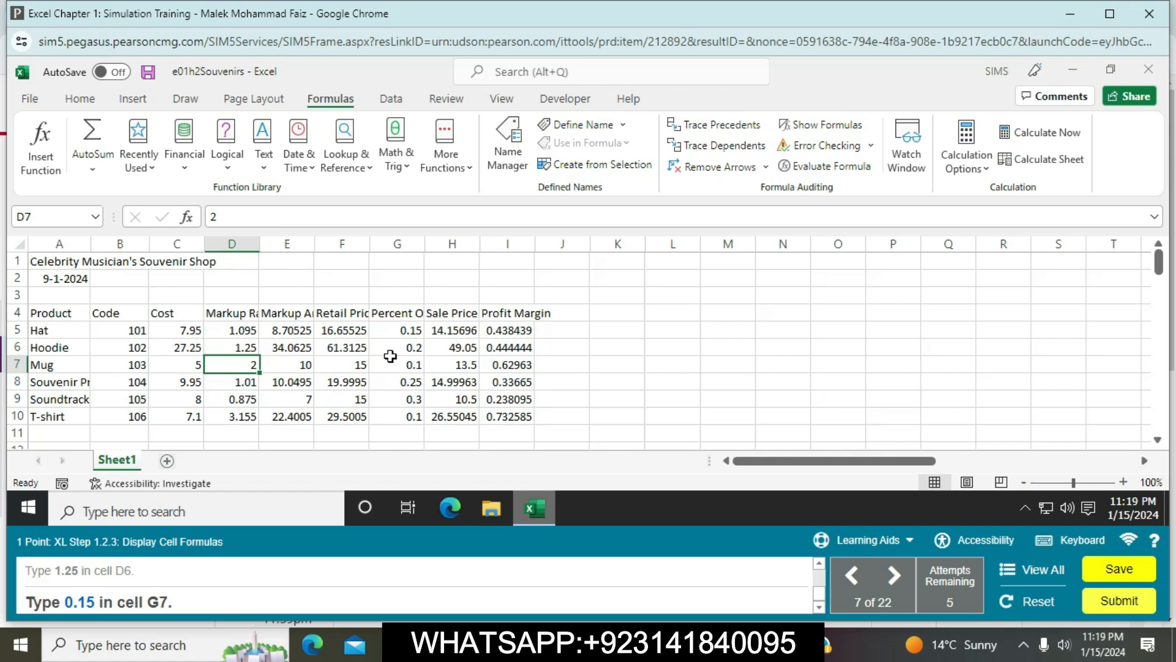
Step: Change the Mug's Percent Off in cell G7 to 0.15
click(404, 365)
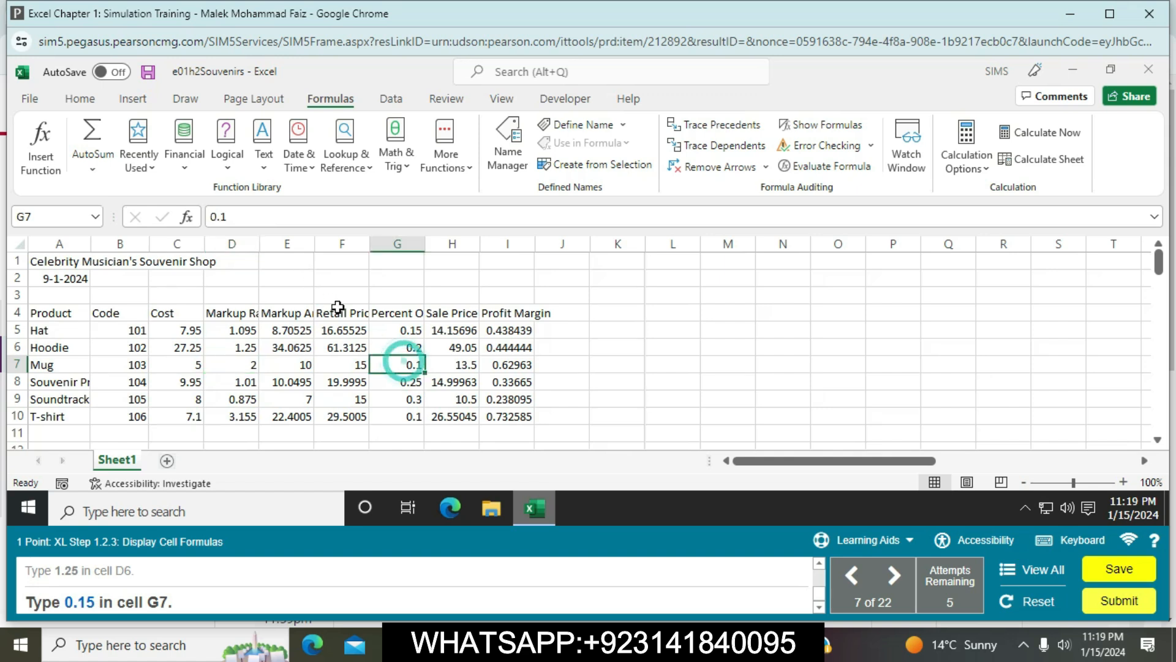
text(0.15)
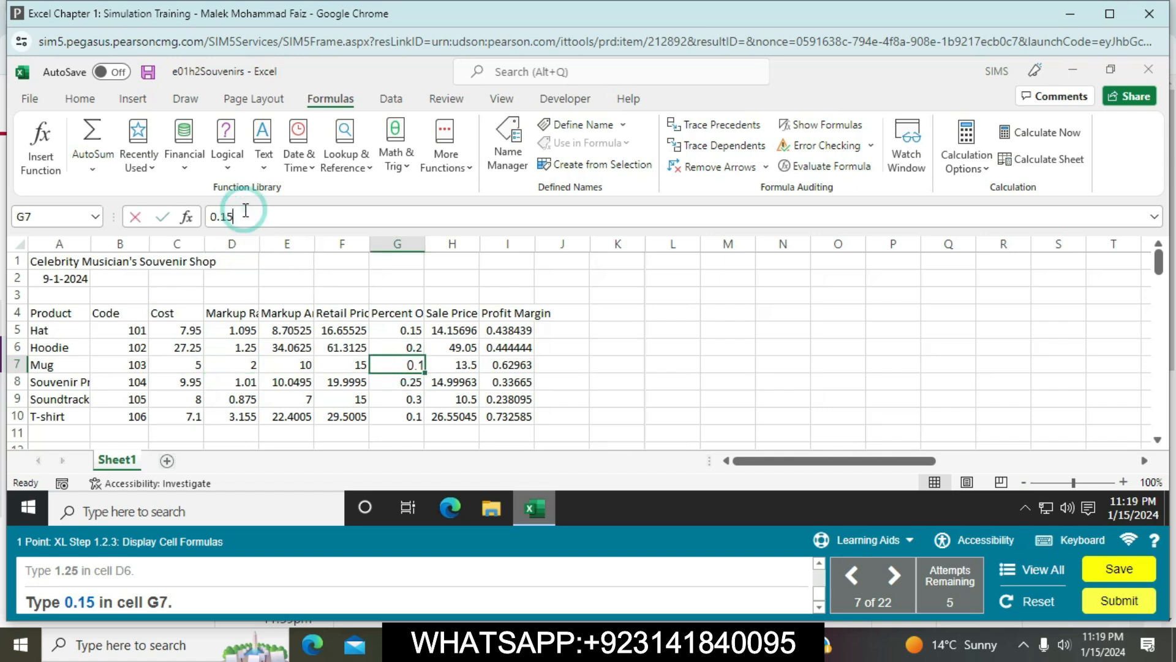
key(Return)
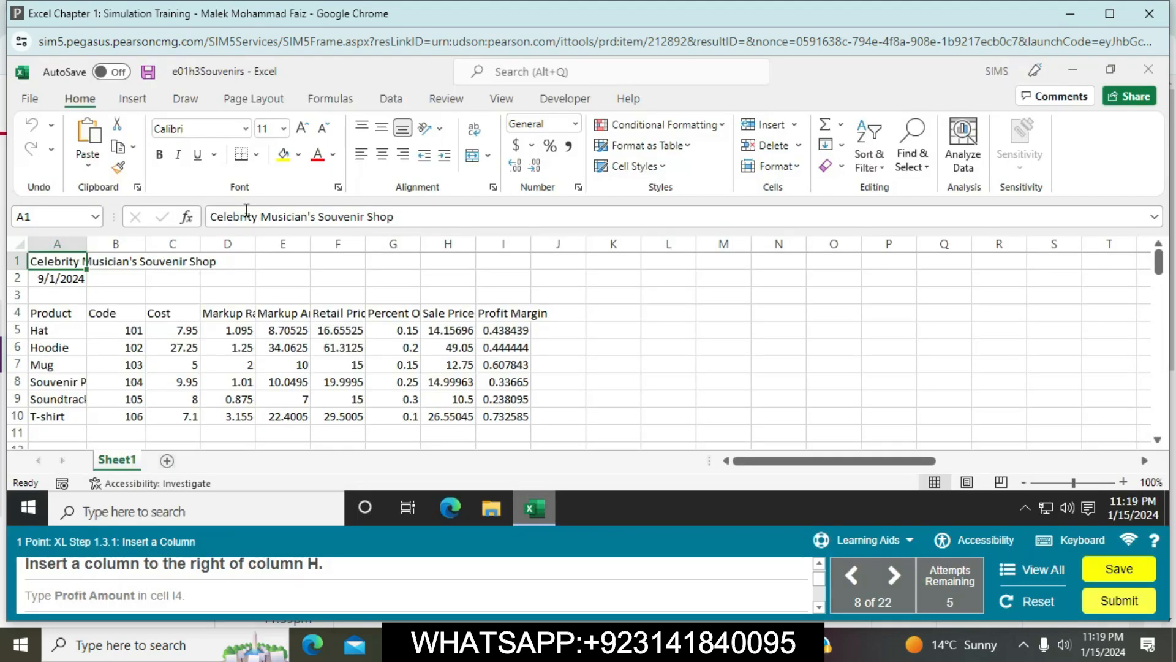
Step: Insert a new column between the Sale Price and Profit Margin columns
click(506, 243)
right_click(508, 244)
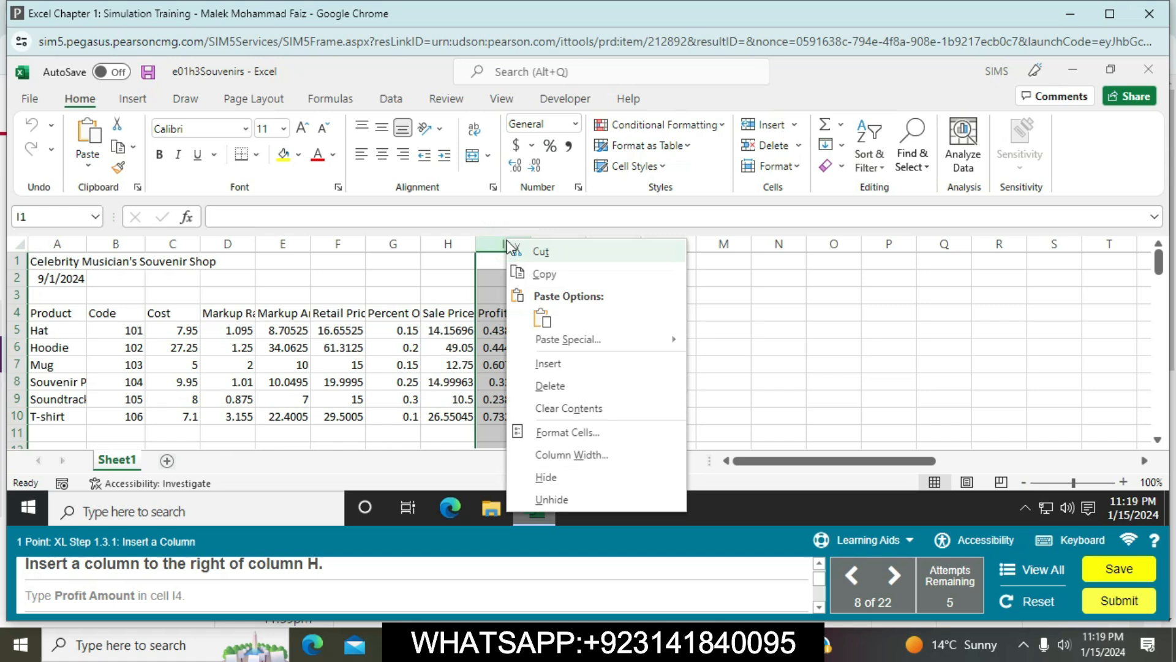
click(553, 368)
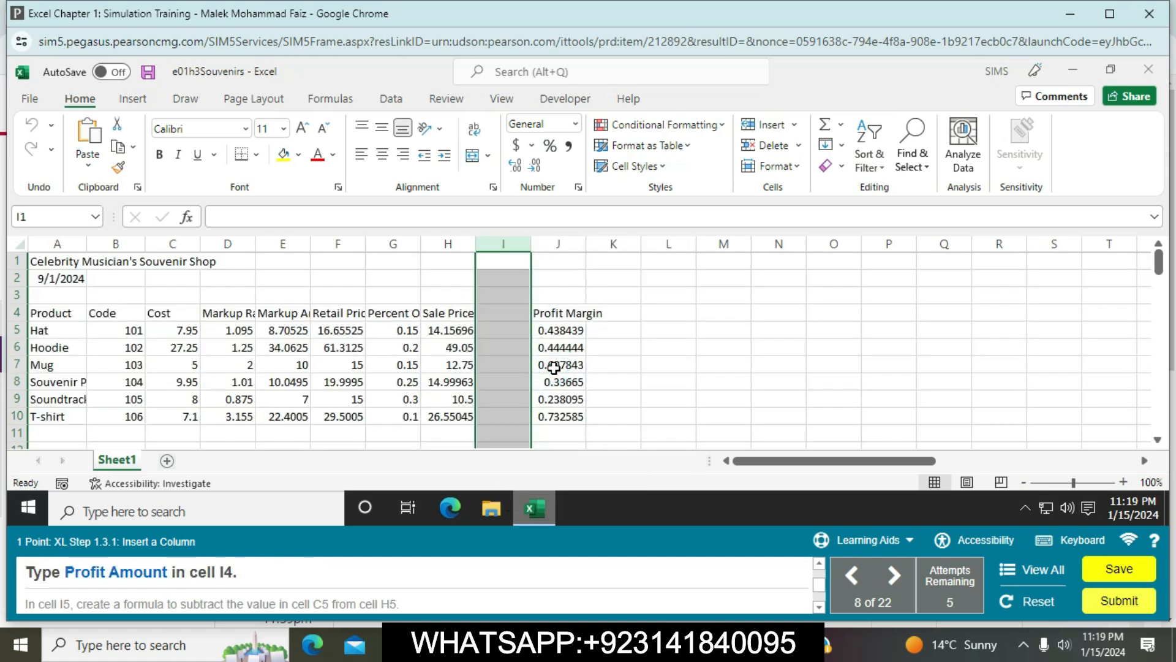
Step: Enter the heading Profit Amount in cell I4 of the new column
click(508, 312)
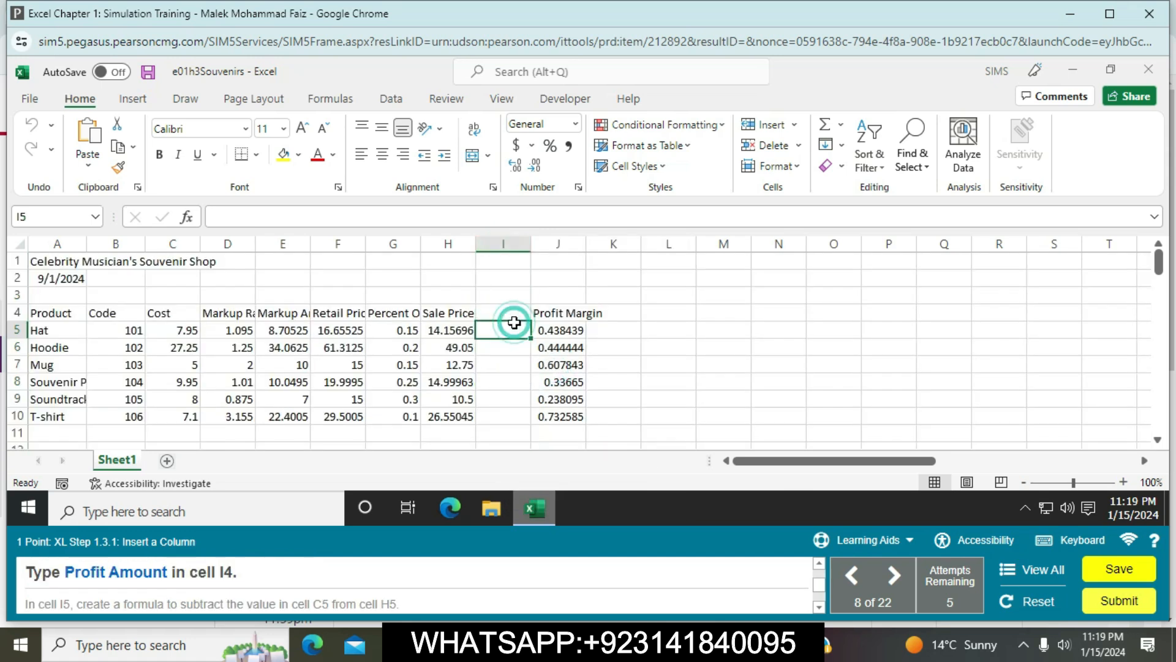
text(pRO)
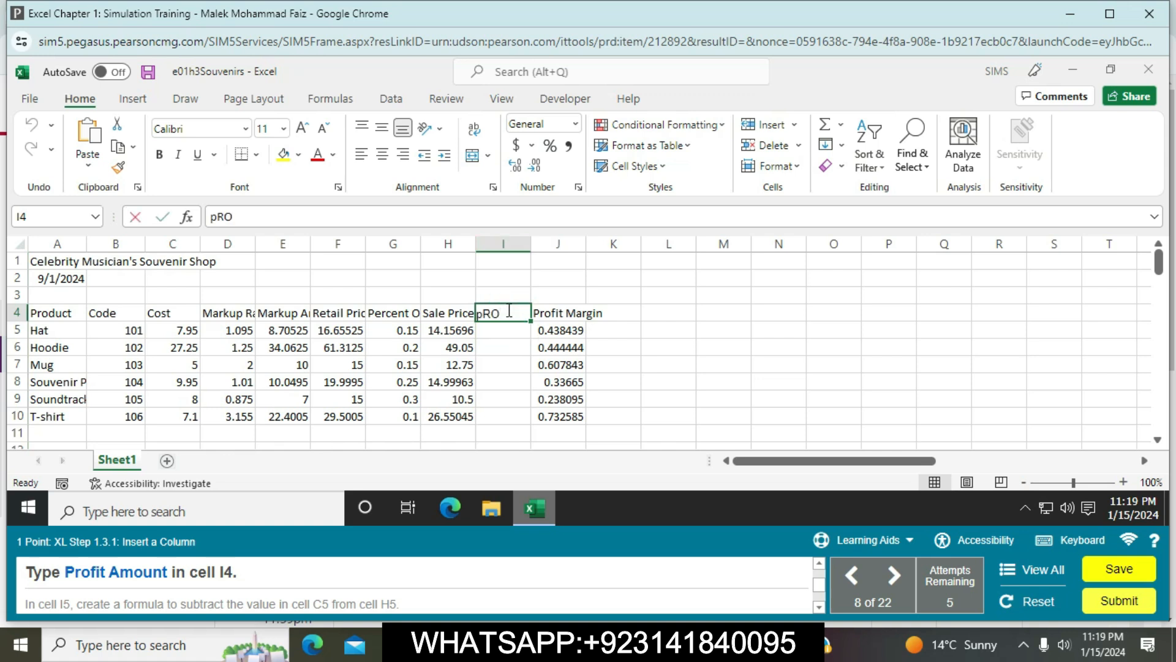
text(FIT aMOUN)
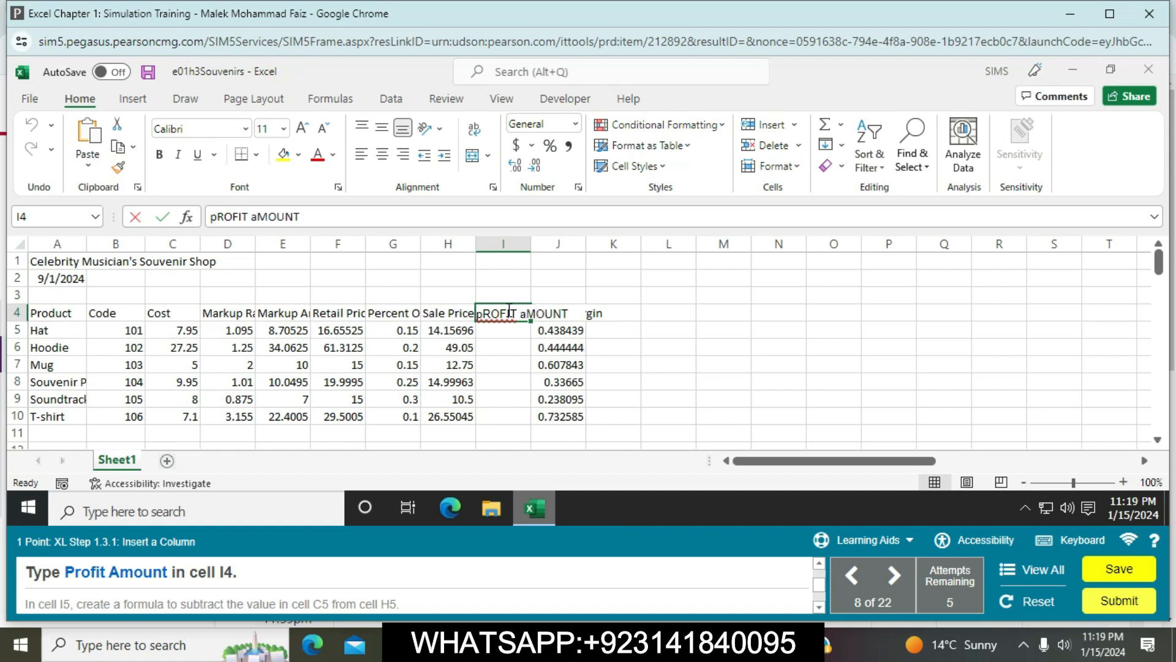
text(T)
key(BackSpace)
key(BackSpace)
key(BackSpace)
key(BackSpace)
key(BackSpace)
key(BackSpace)
key(BackSpace)
key(BackSpace)
key(BackSpace)
key(BackSpace)
key(BackSpace)
key(BackSpace)
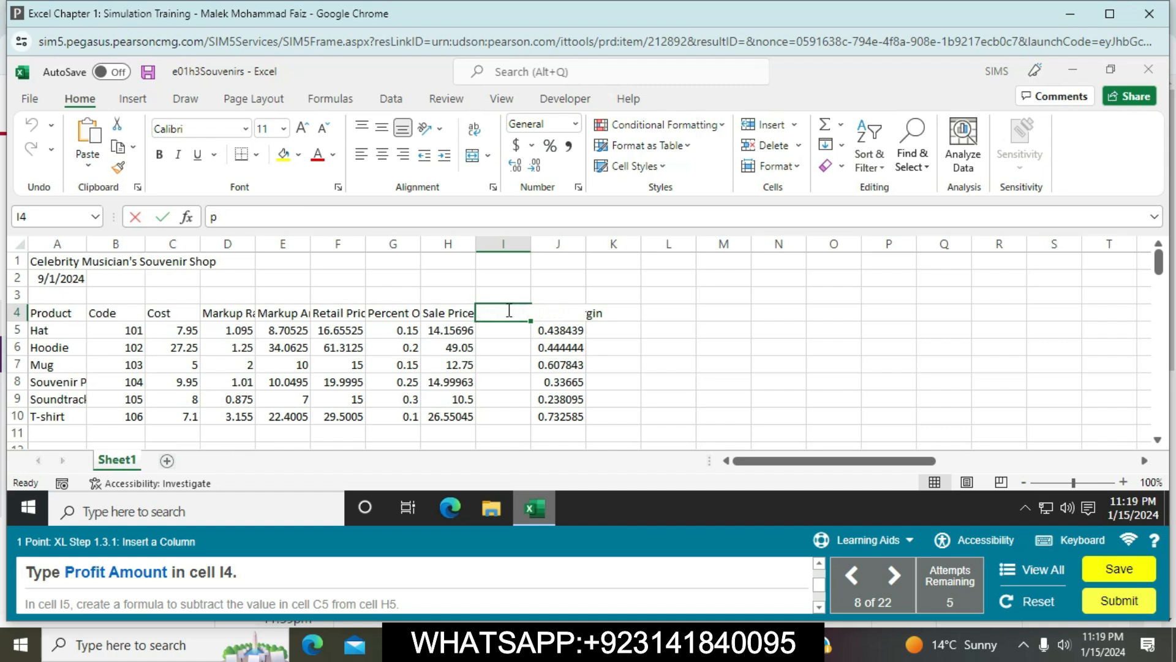
text(Profit Amount)
key(Return)
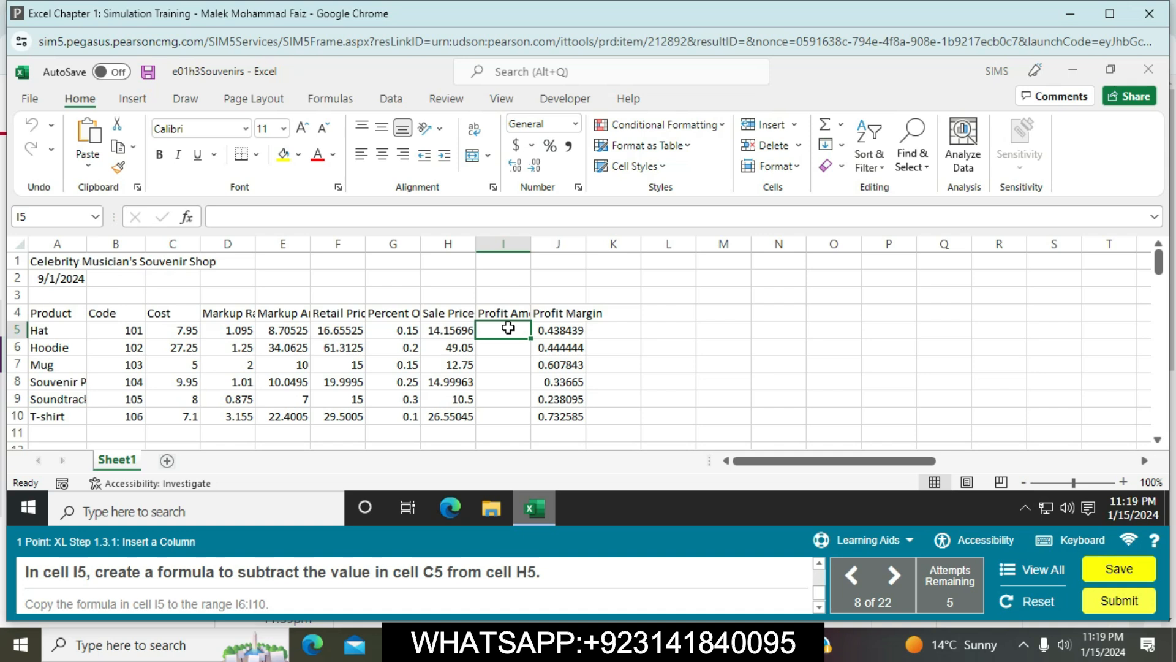
Step: Build the Hat's Profit Amount formula =H5-C5 in cell I5 by picking the referenced cells
text(=)
click(451, 329)
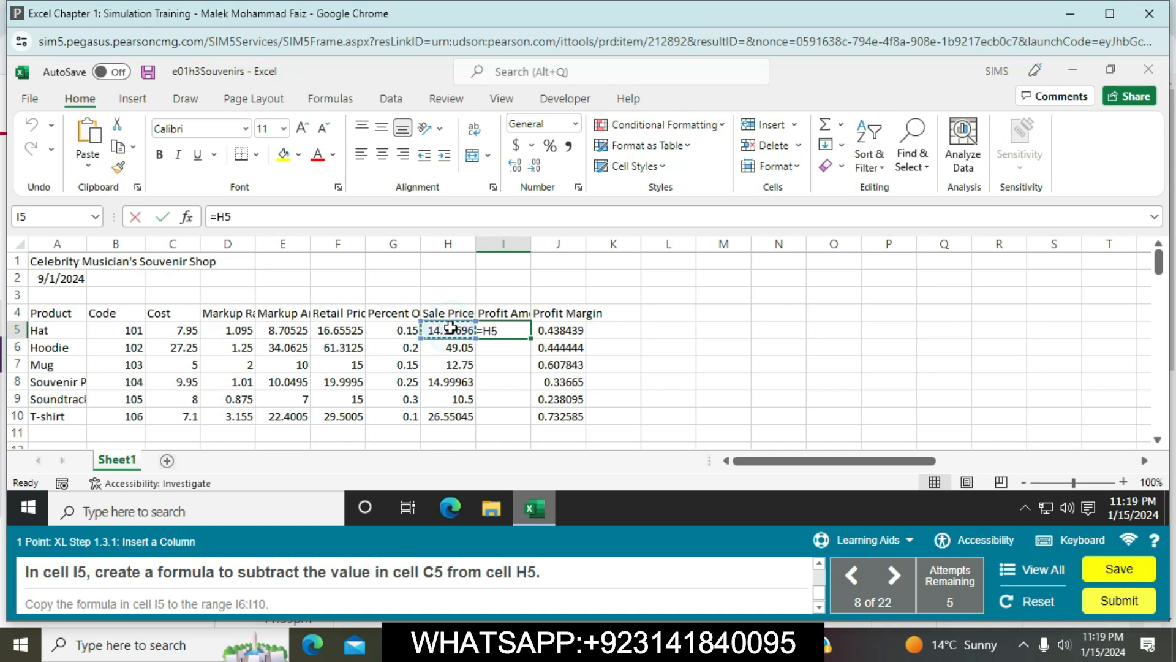
text(-)
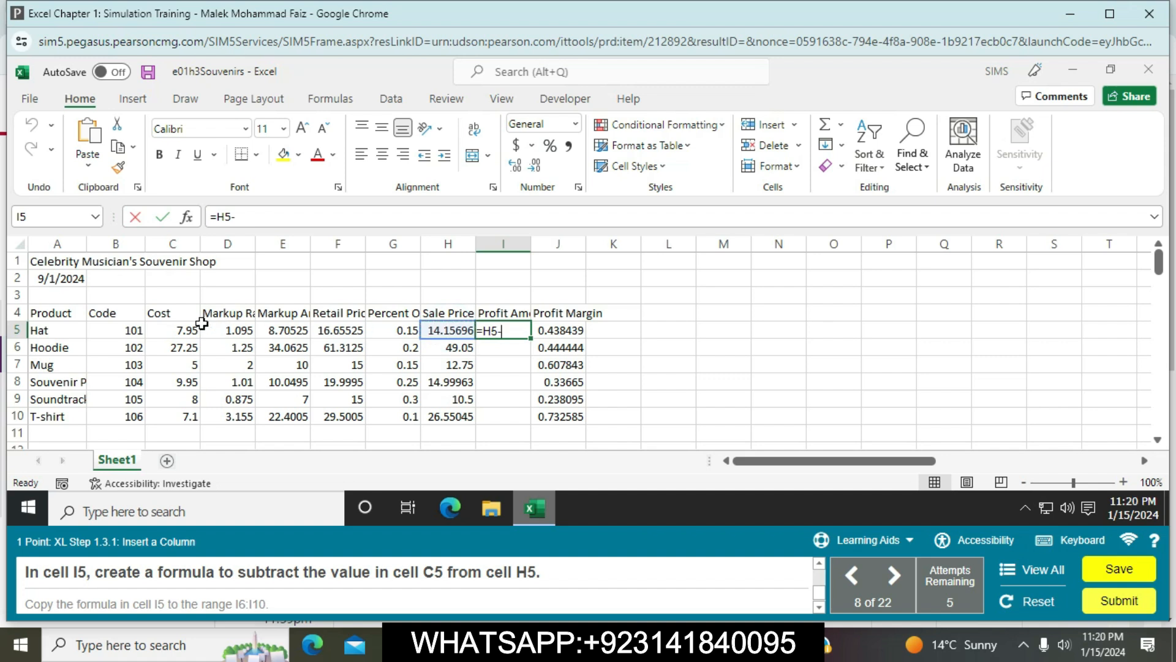
click(182, 330)
key(Return)
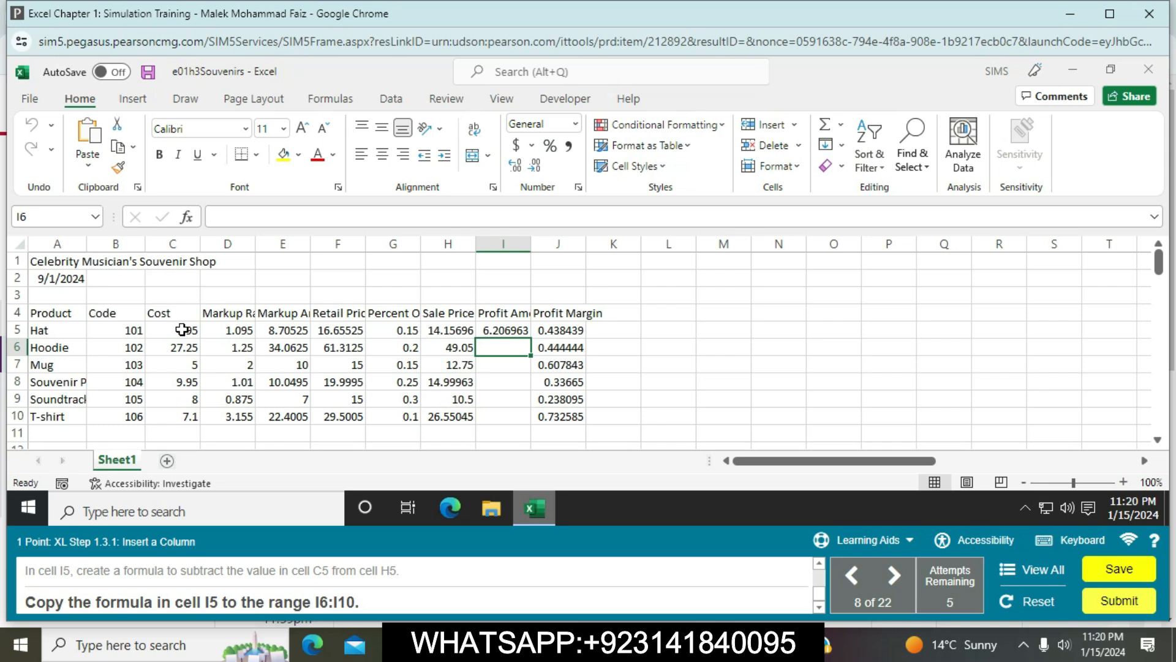
Step: Copy the Profit Amount formula from I5 to the range I6:I10
click(518, 328)
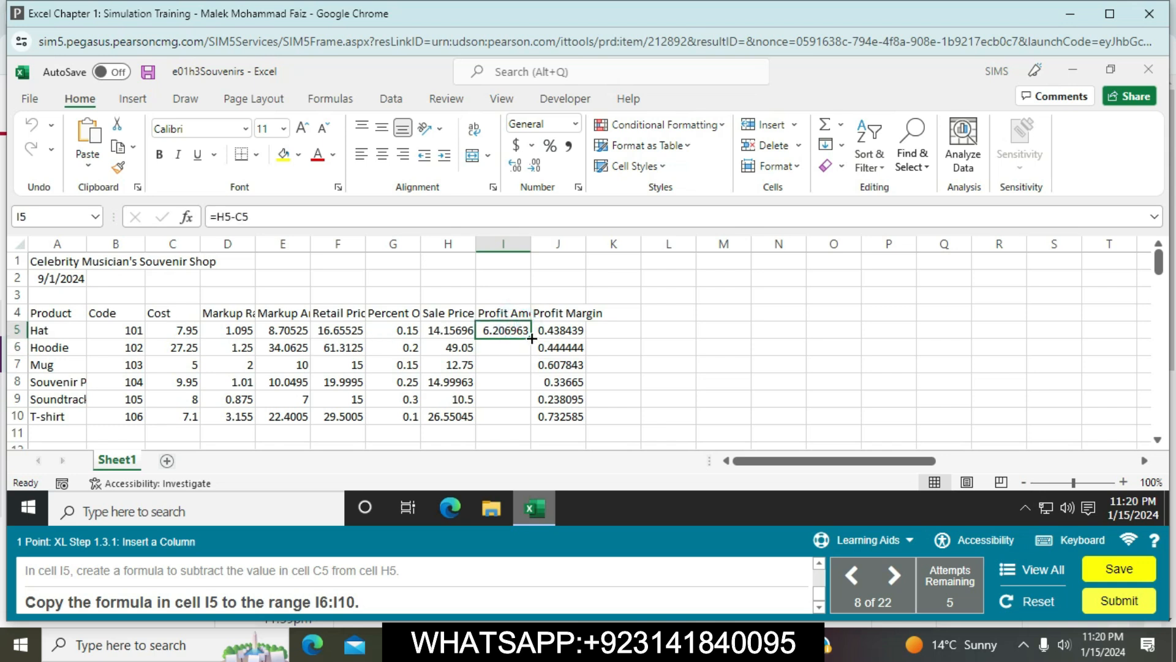
drag(532, 339, 515, 418)
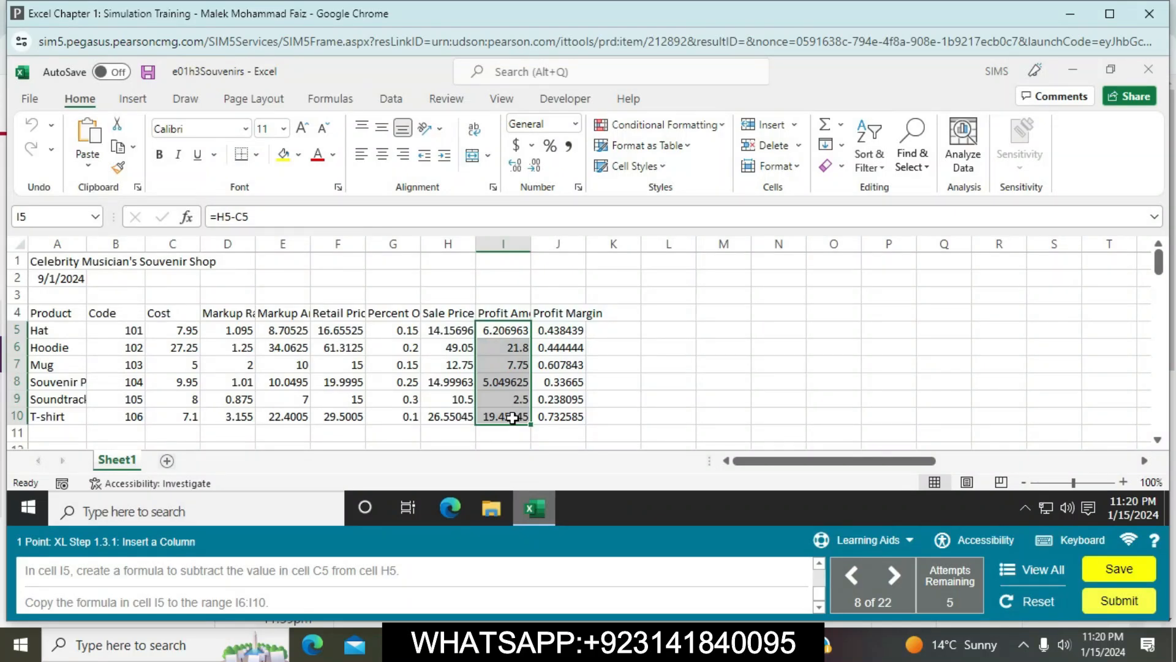
click(611, 427)
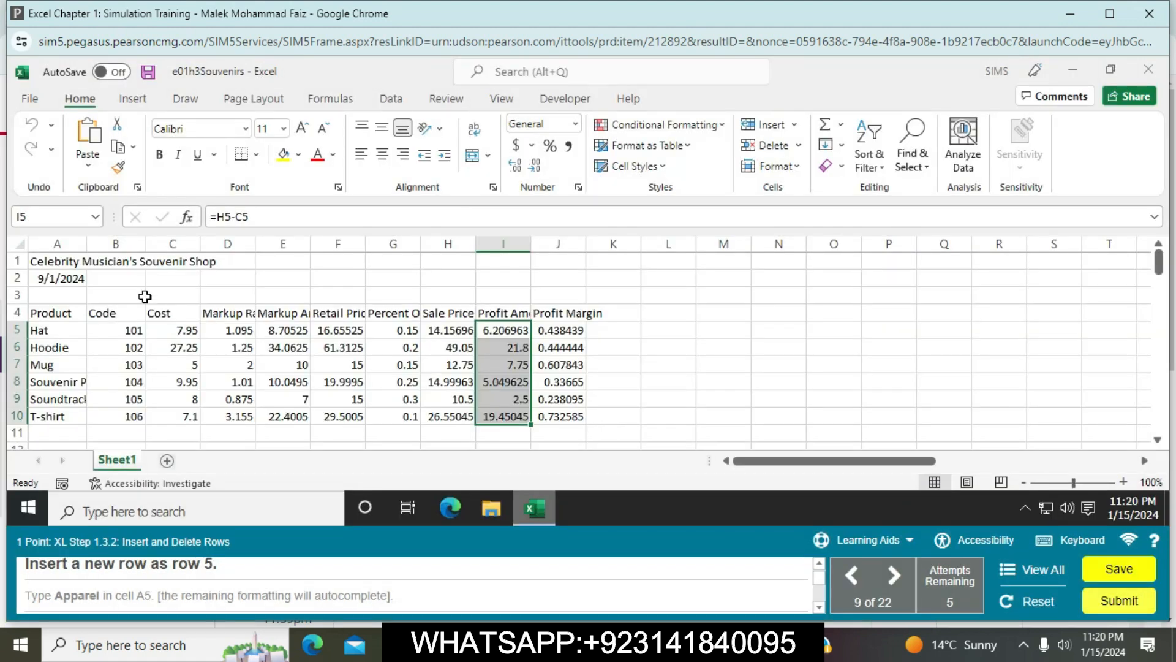
Step: Insert a new row 5 above the Hat row
click(19, 330)
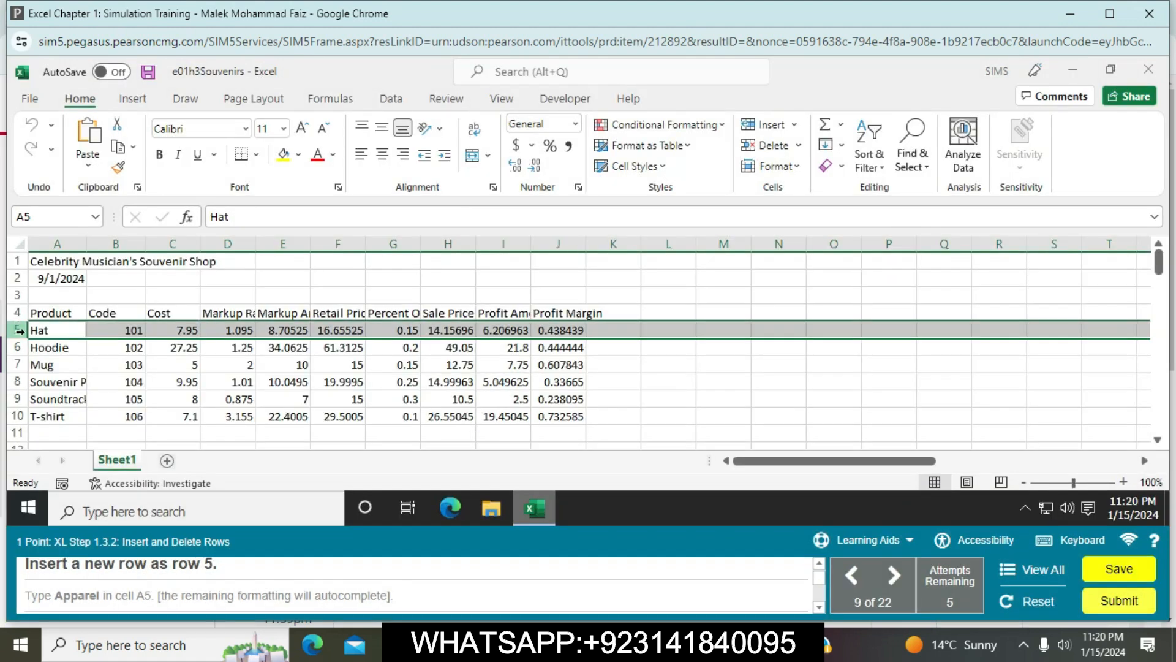
right_click(19, 331)
click(58, 454)
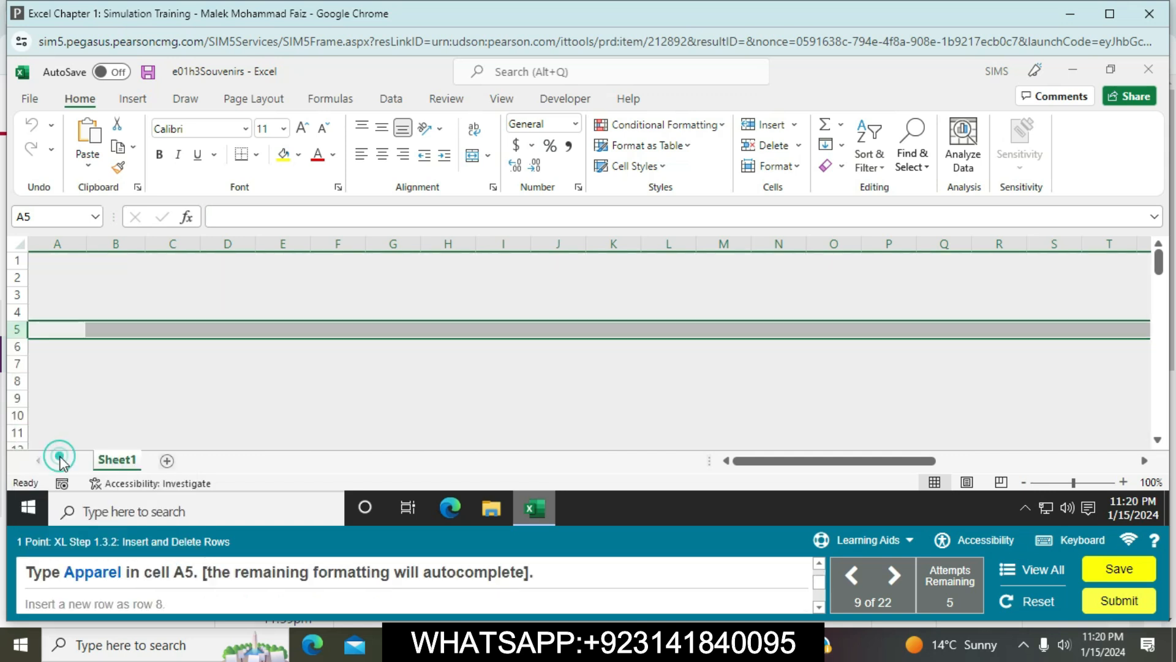
Step: Enter the category heading Apparel in cell A5 of the new blank row
click(57, 331)
text(A)
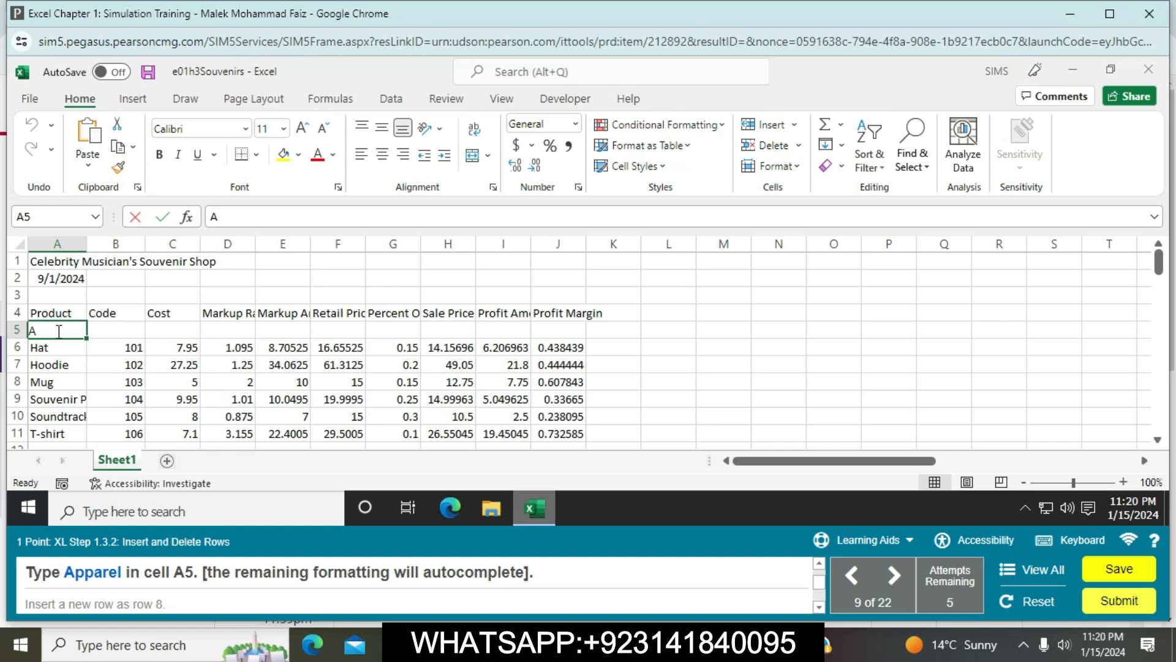
text(pparel)
key(Return)
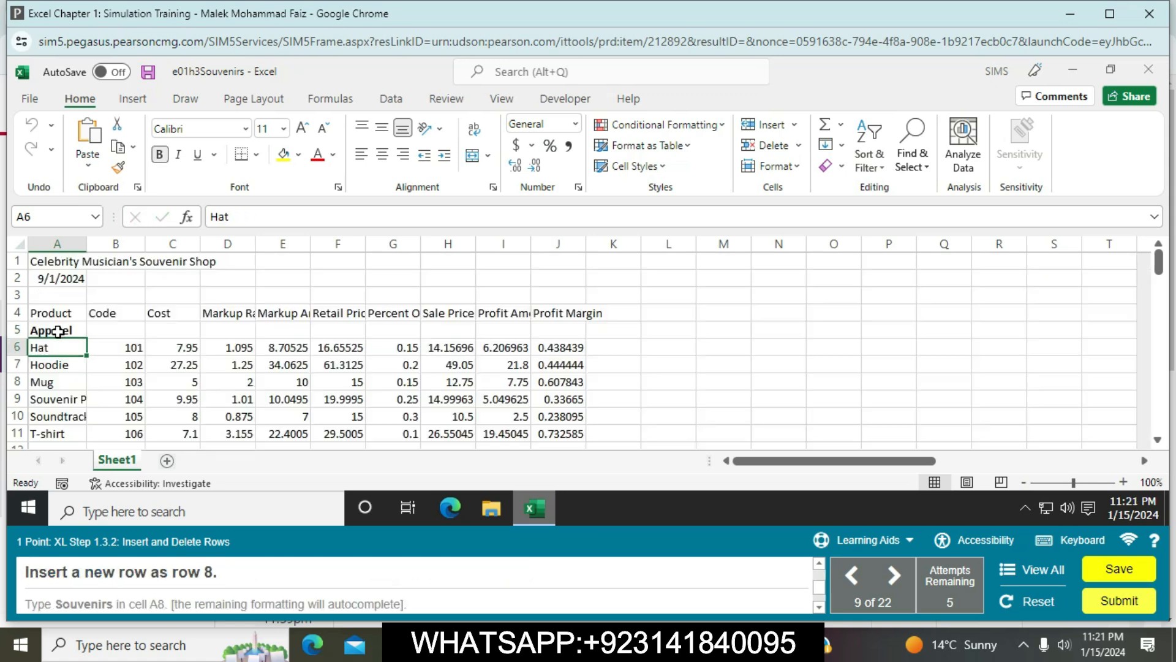
Step: Insert a new row 8 above the Mug row and enter the category heading Souvenirs in cell A8
click(19, 381)
right_click(19, 381)
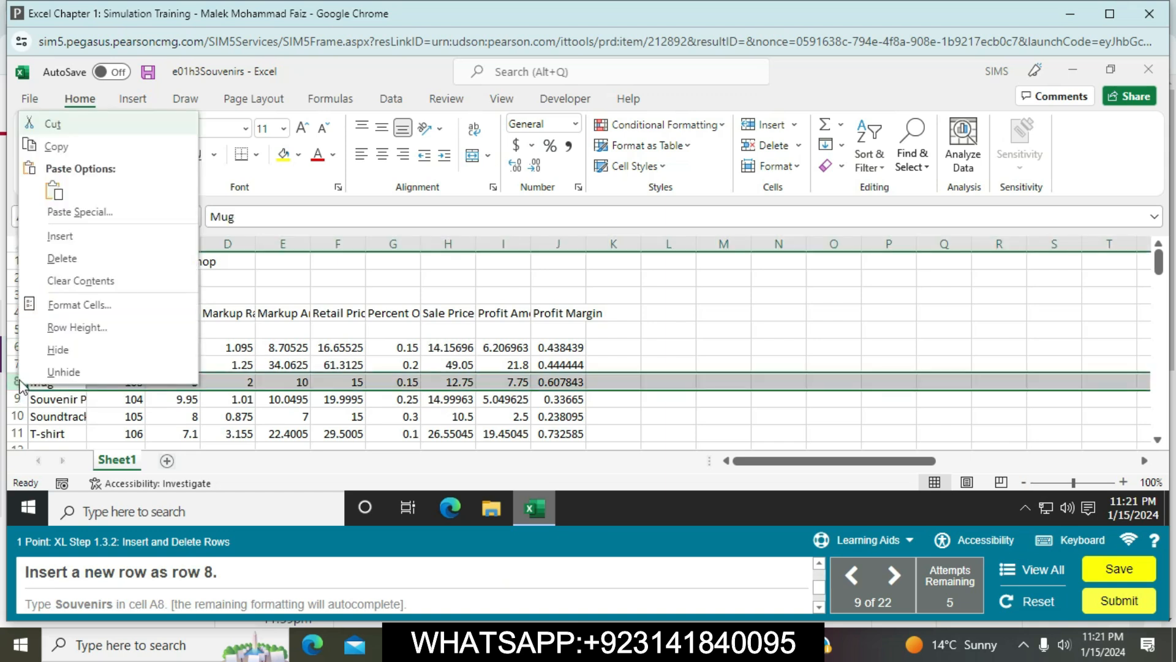
click(75, 238)
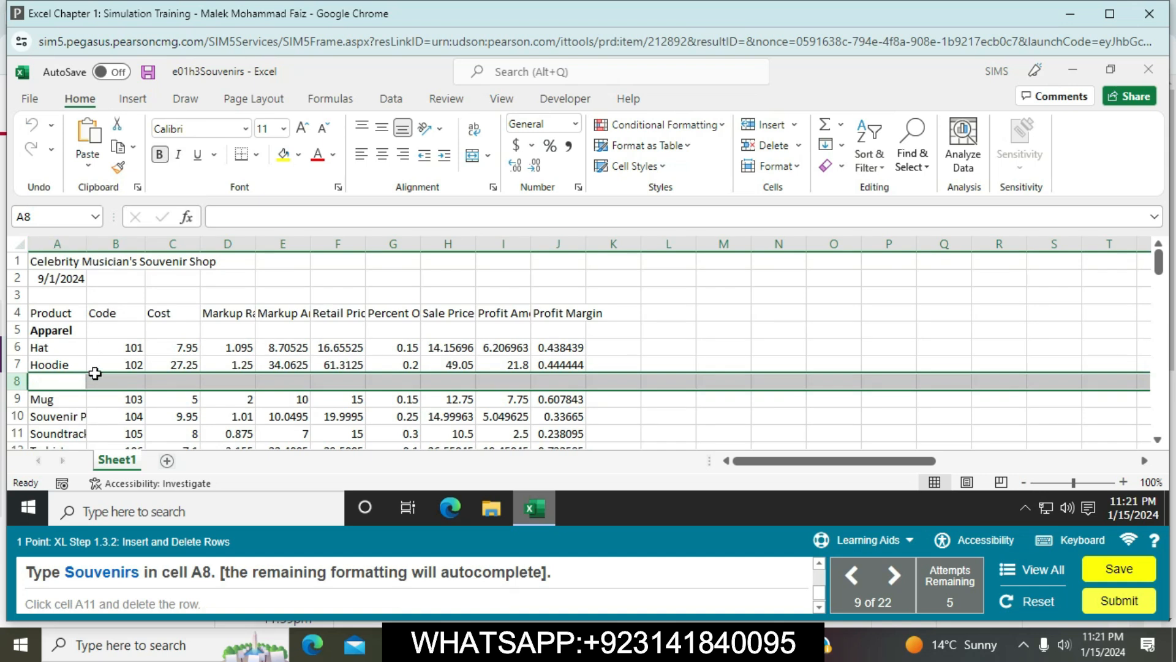
click(68, 386)
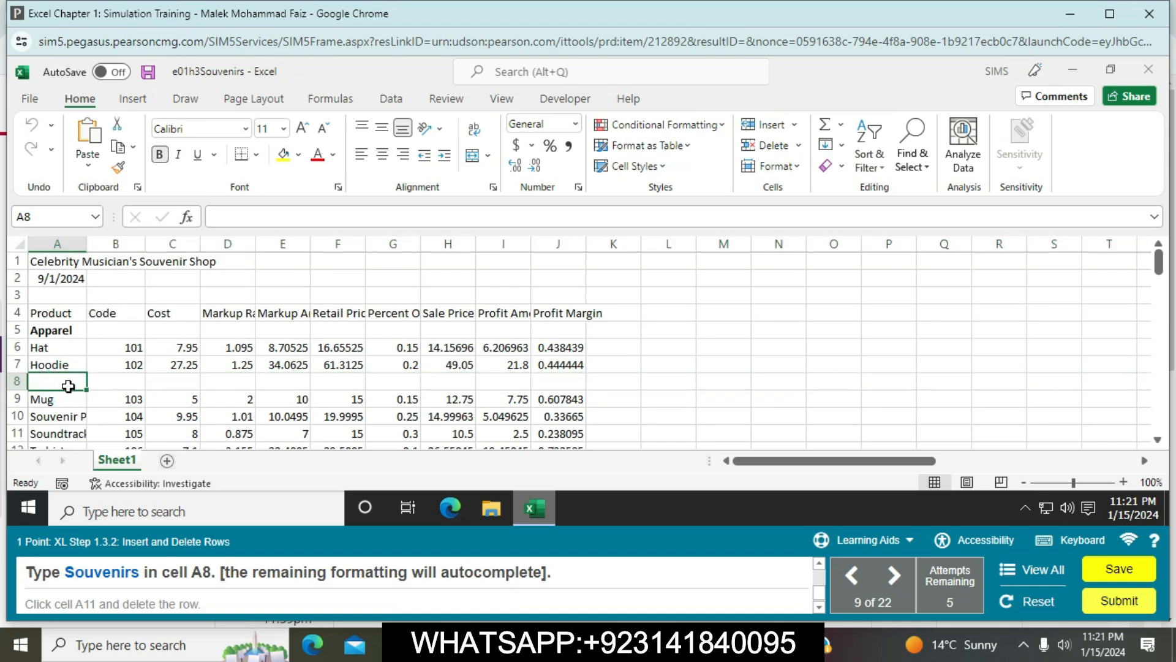
text(Souvenirs)
key(Return)
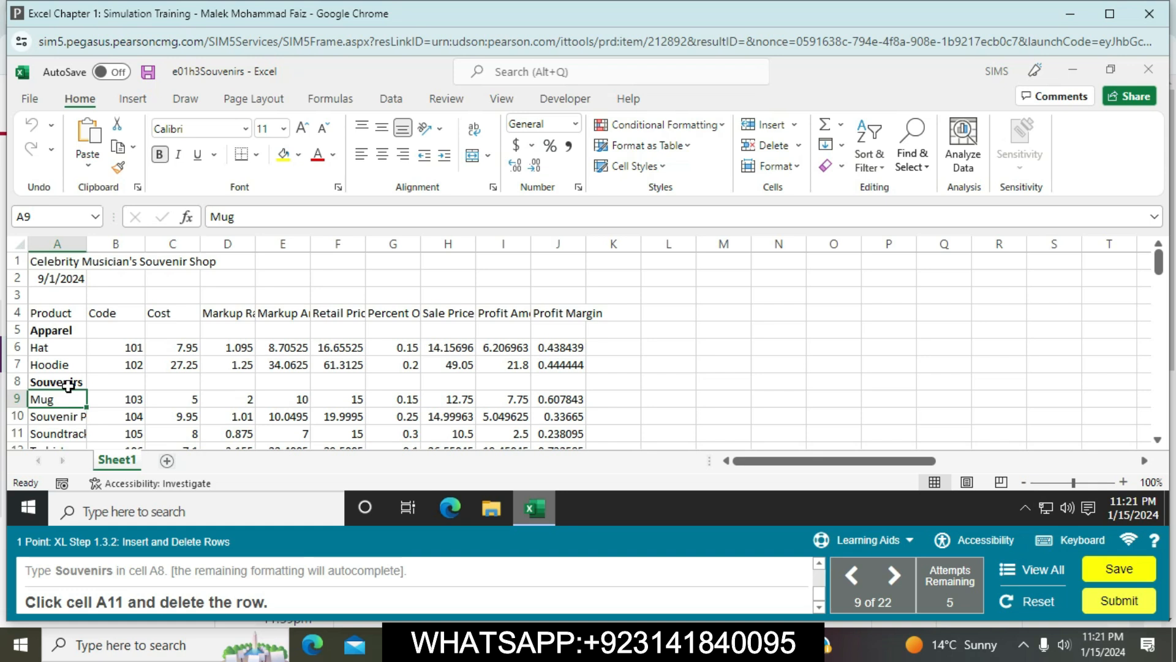
Step: Delete the entire Soundtrack CD row at cell A11
click(68, 428)
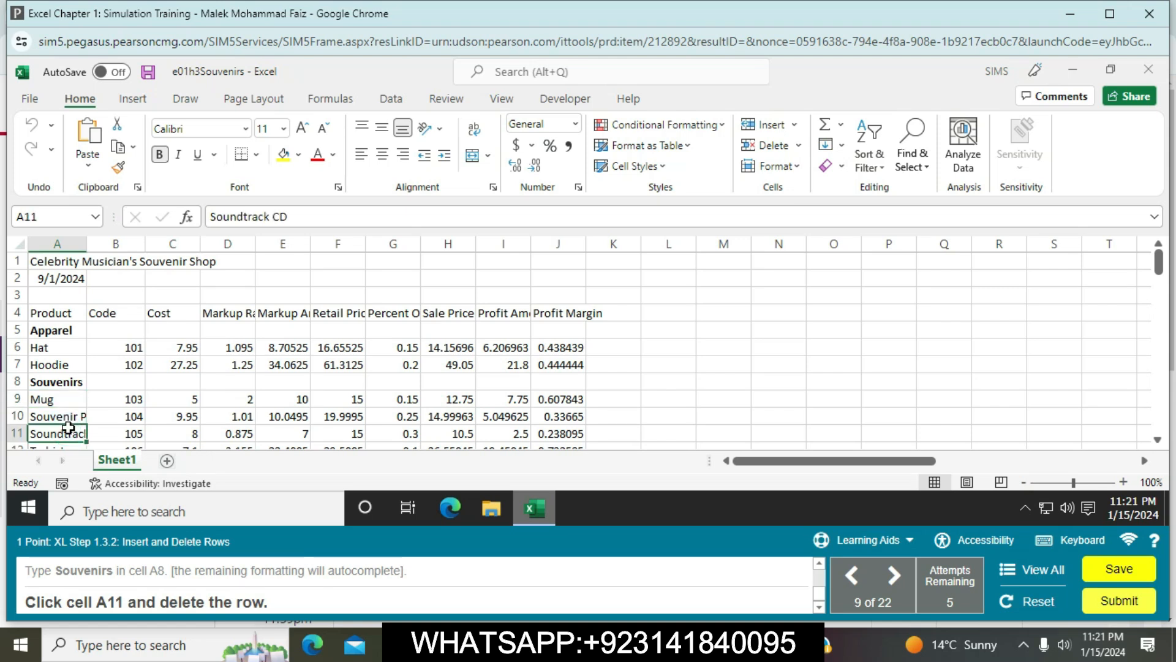
right_click(68, 430)
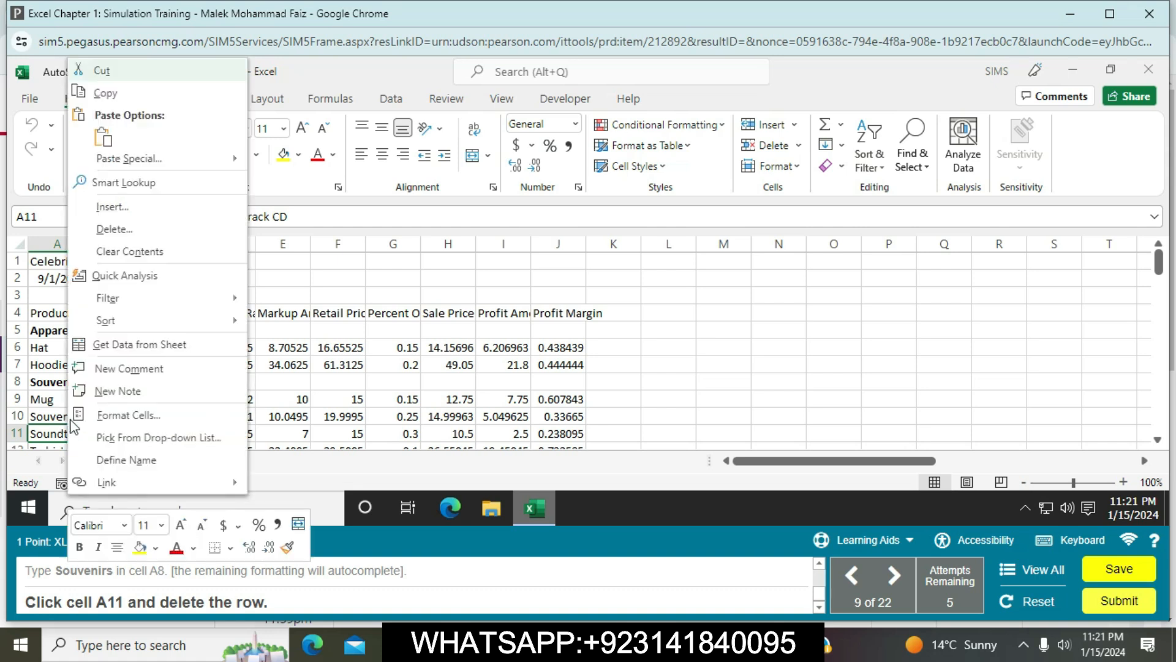
click(131, 230)
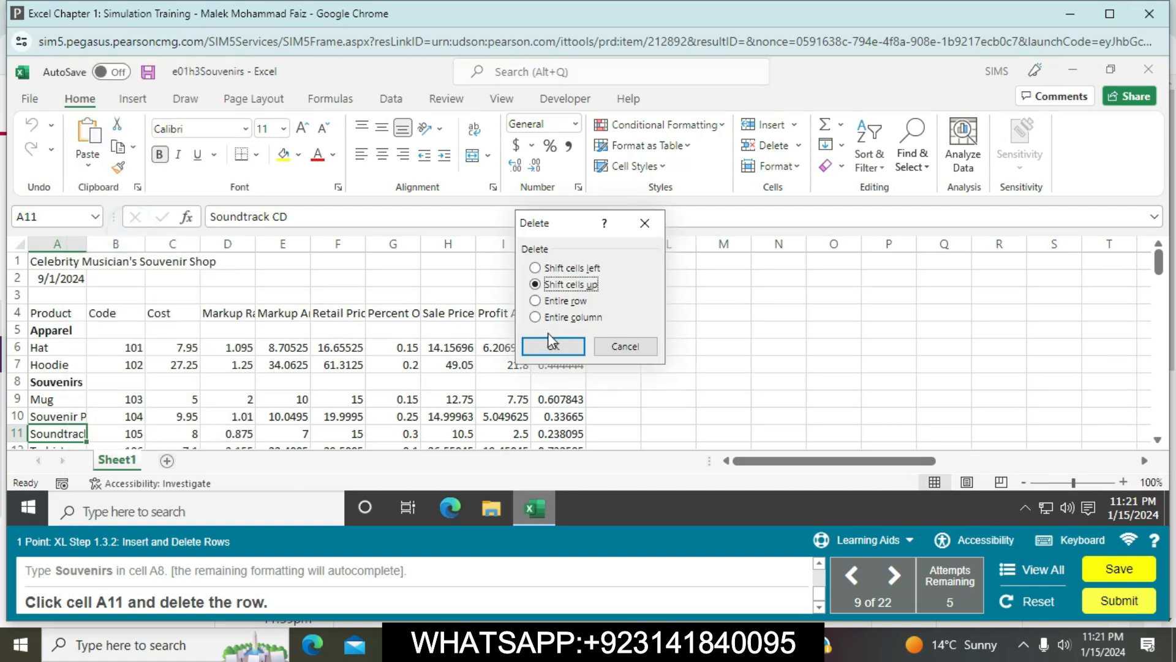
click(536, 301)
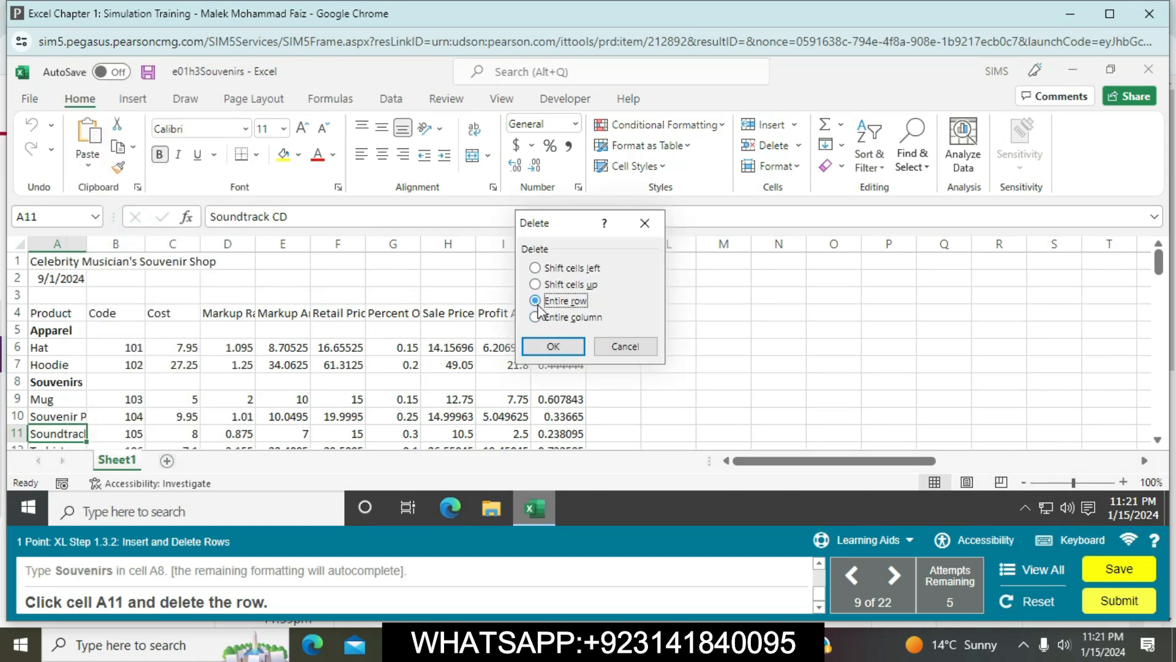
click(549, 347)
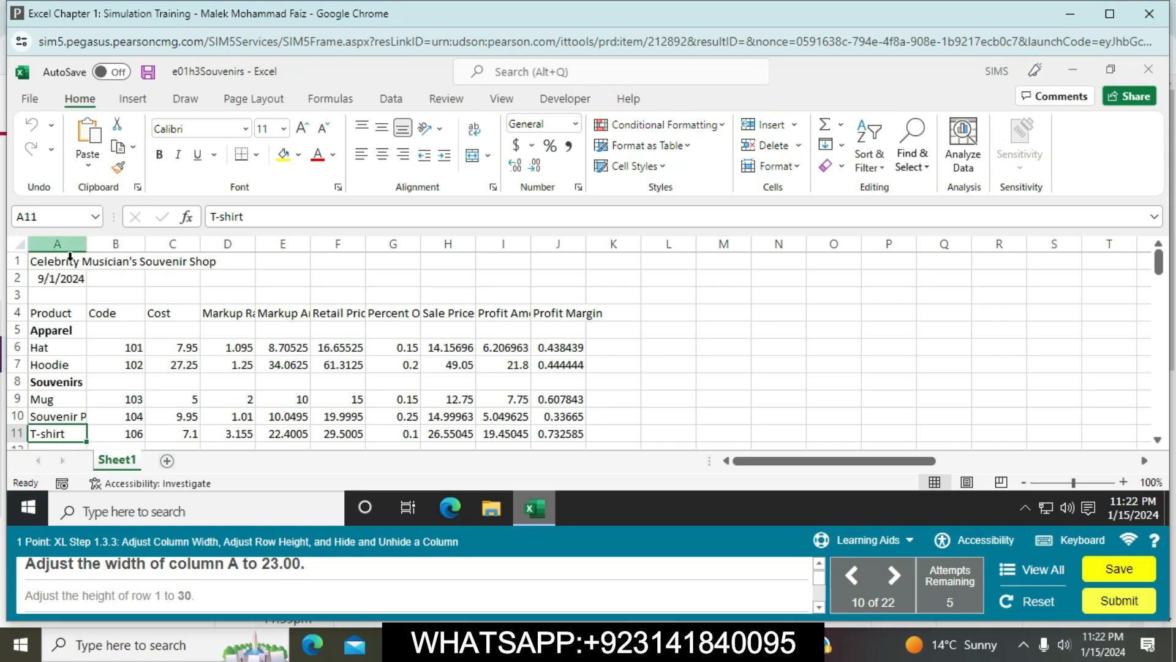
Step: Set the width of column A to 23.00
click(58, 247)
right_click(58, 247)
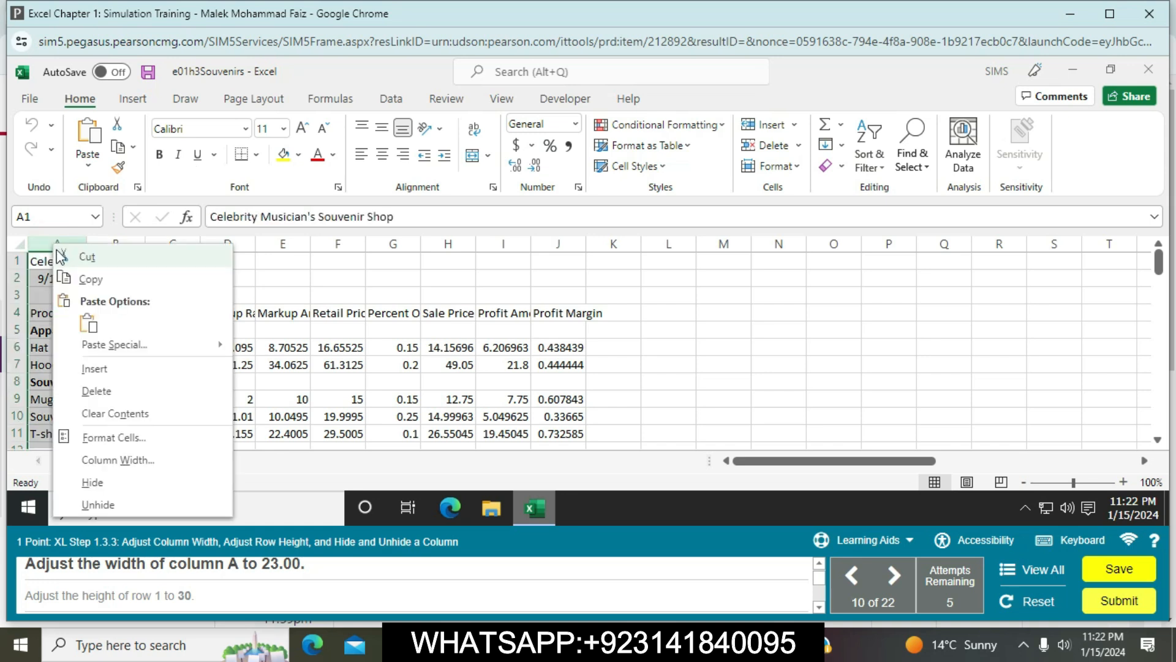
click(119, 460)
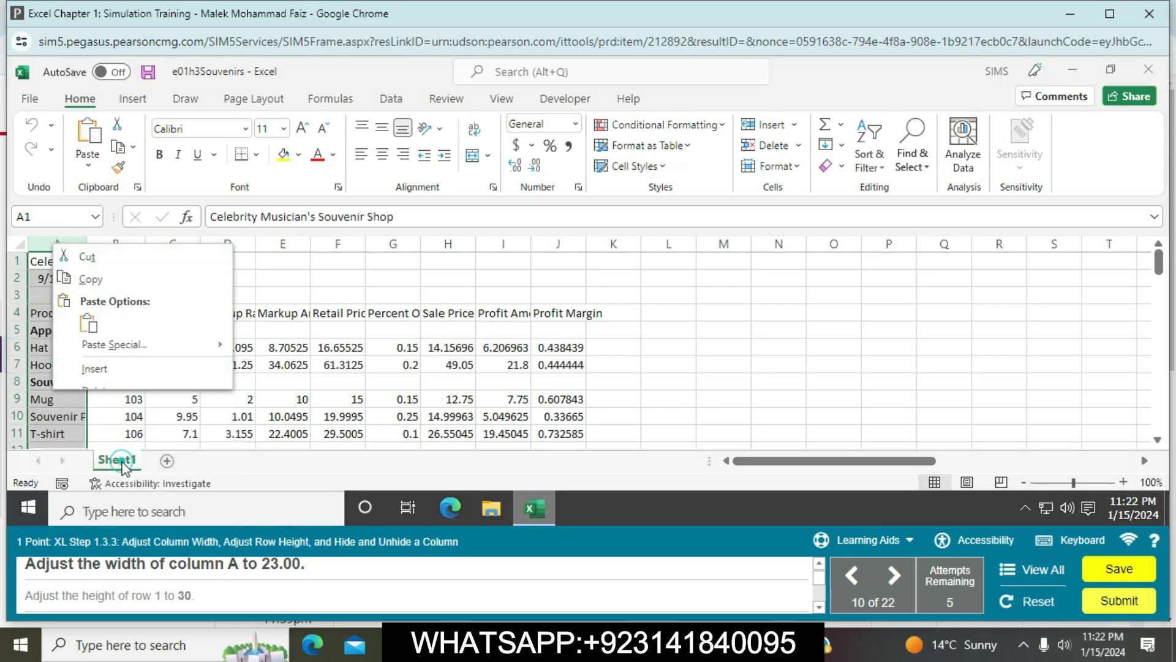
key(BackSpace)
text(23.00)
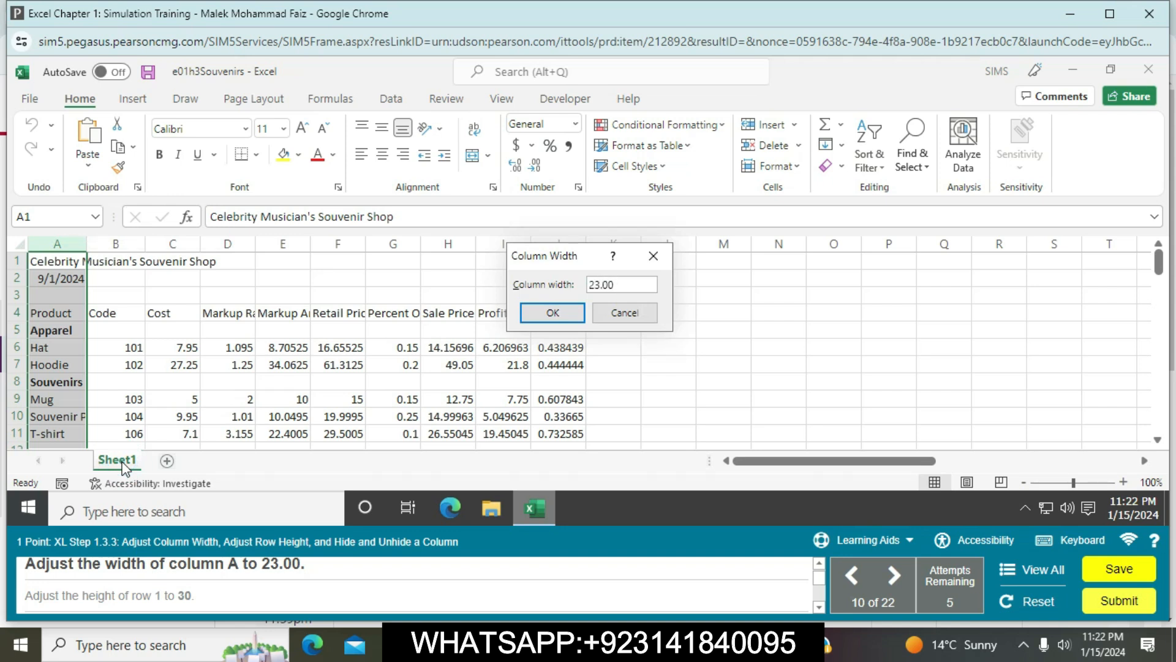
click(561, 307)
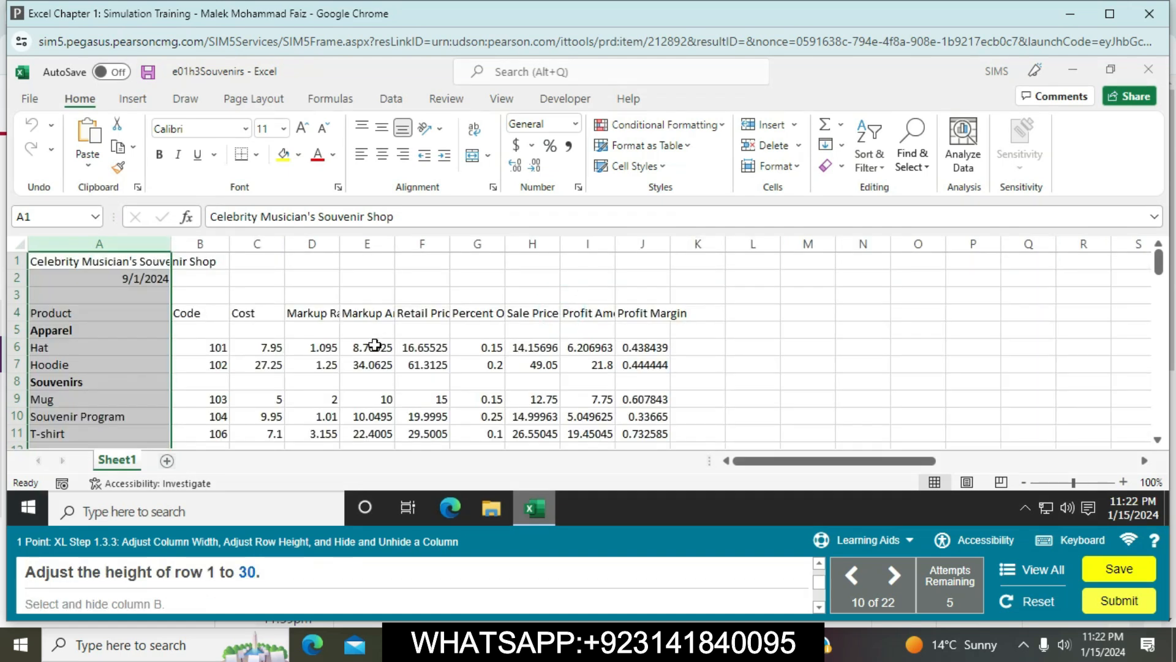
Step: Set the height of row 1, which holds the shop title, to 30
click(17, 261)
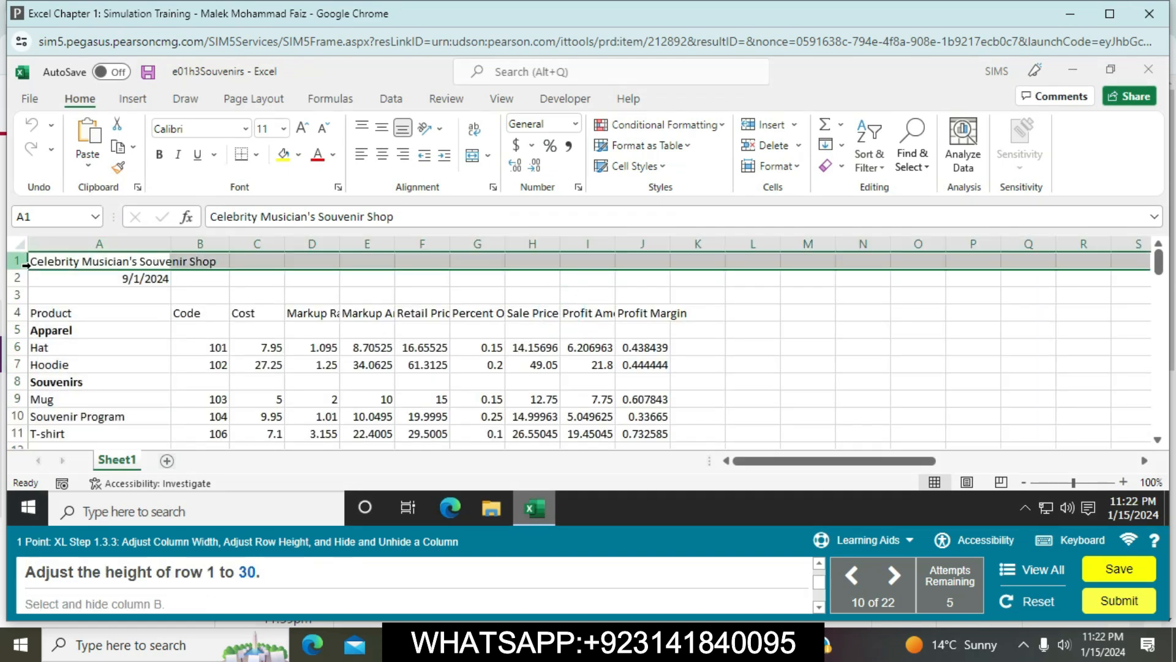
right_click(22, 262)
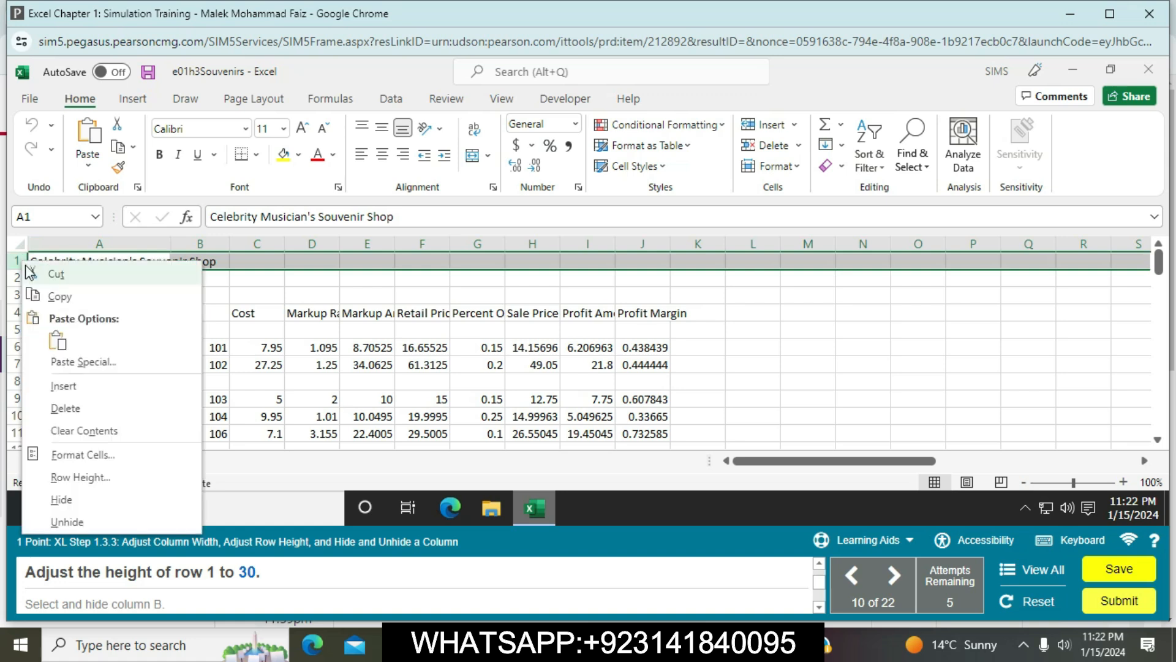
click(72, 477)
key(BackSpace)
text(30)
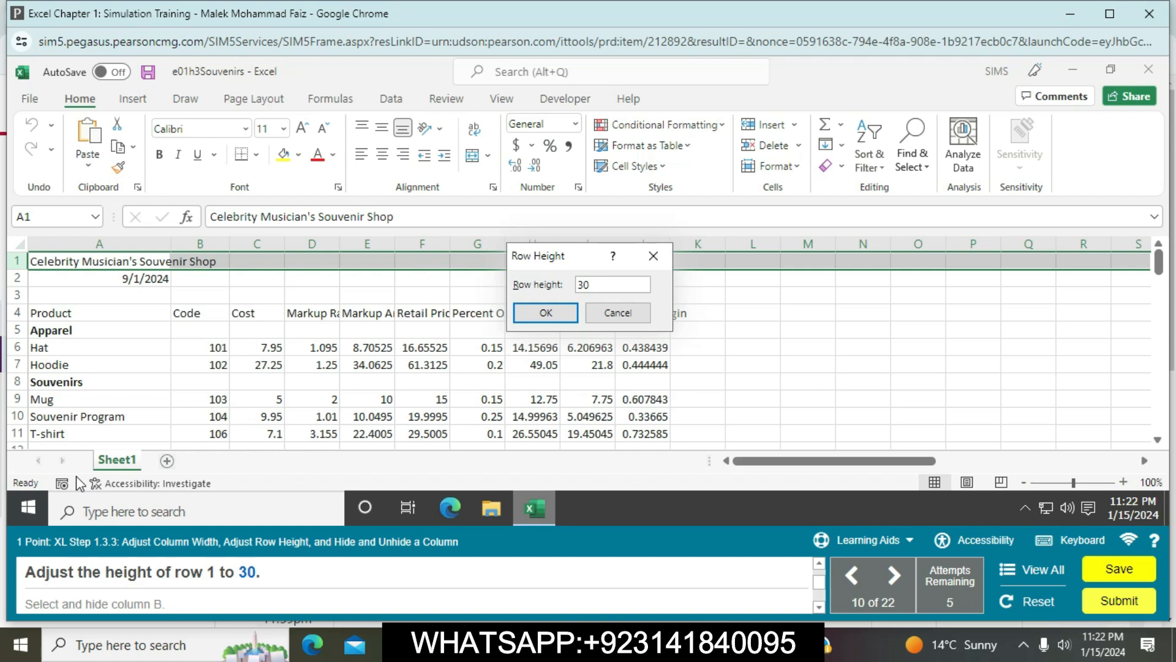
click(545, 312)
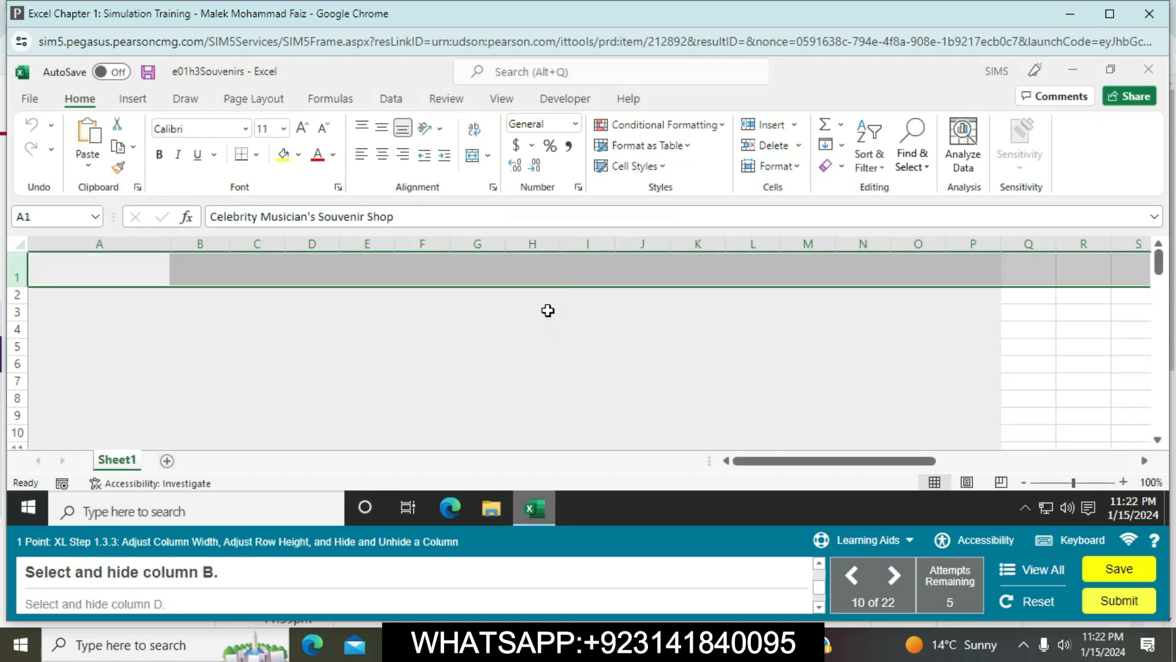
Step: Hide the Code column B, and also hide the Markup Rate column D
click(209, 244)
right_click(209, 244)
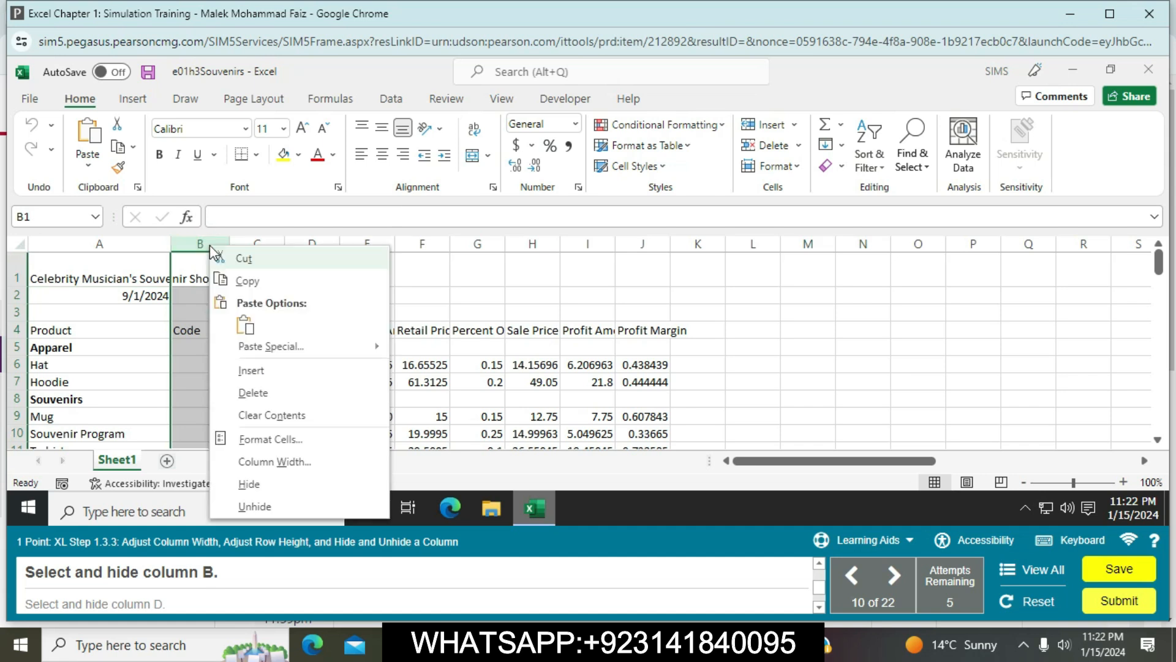
click(267, 484)
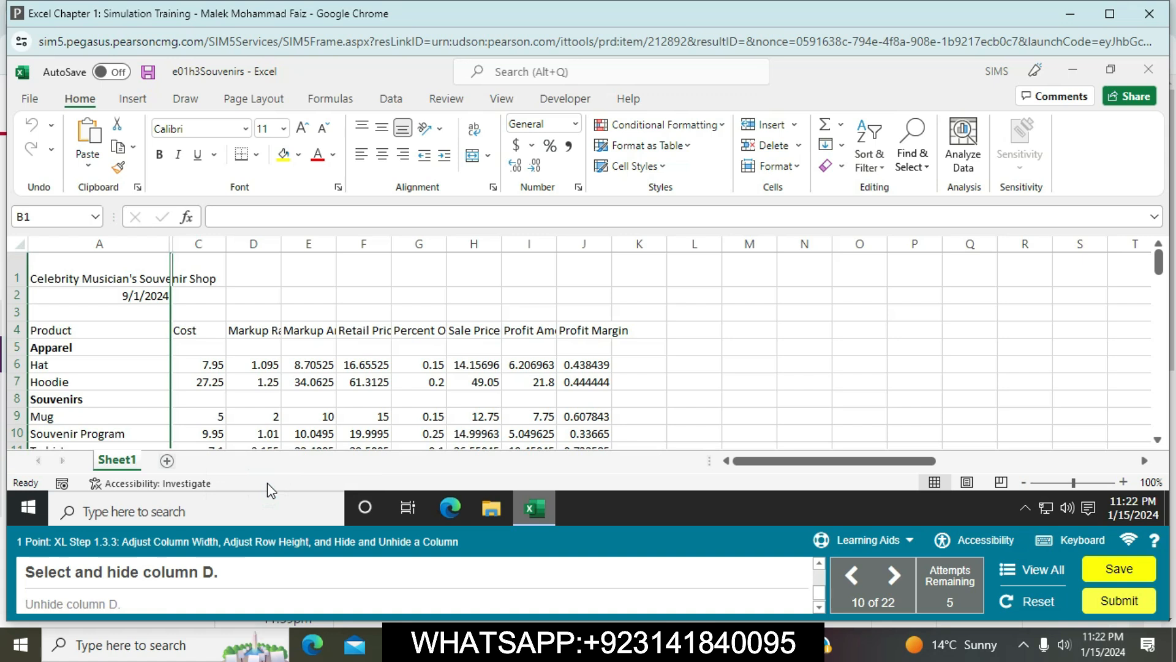
click(257, 244)
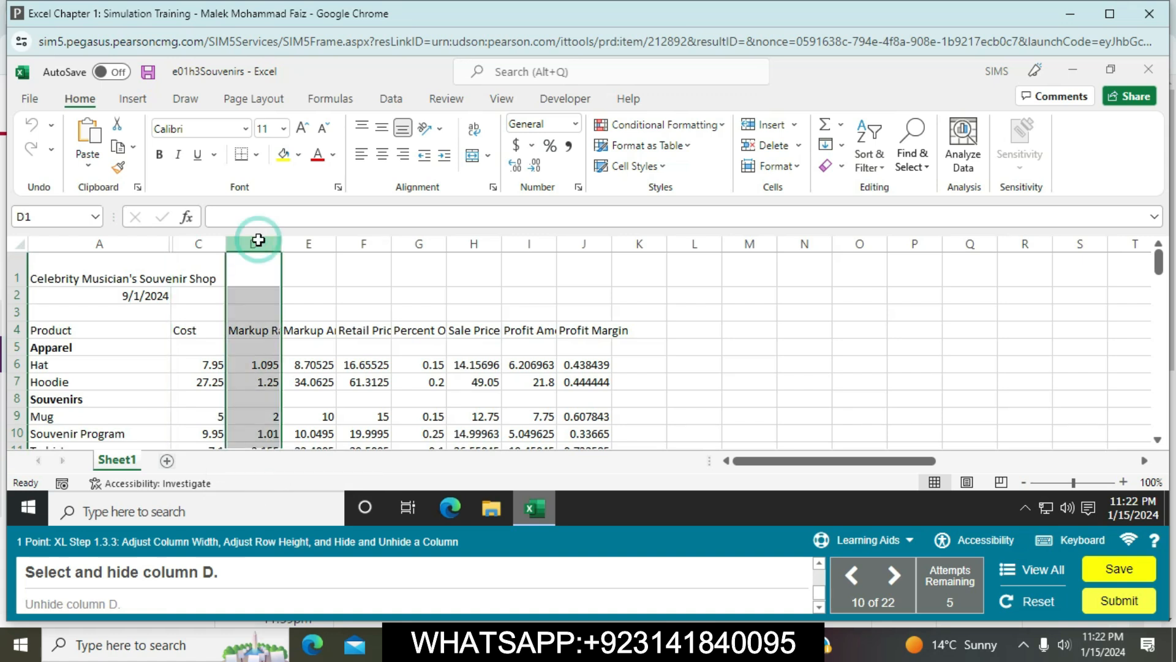
right_click(259, 244)
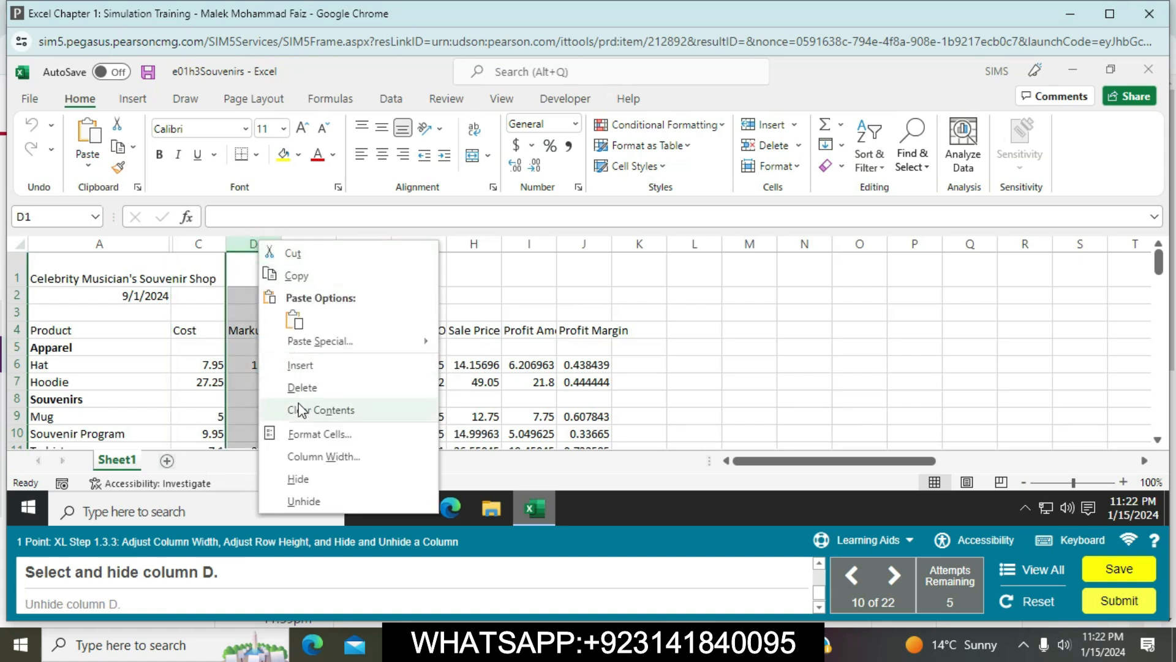
click(308, 479)
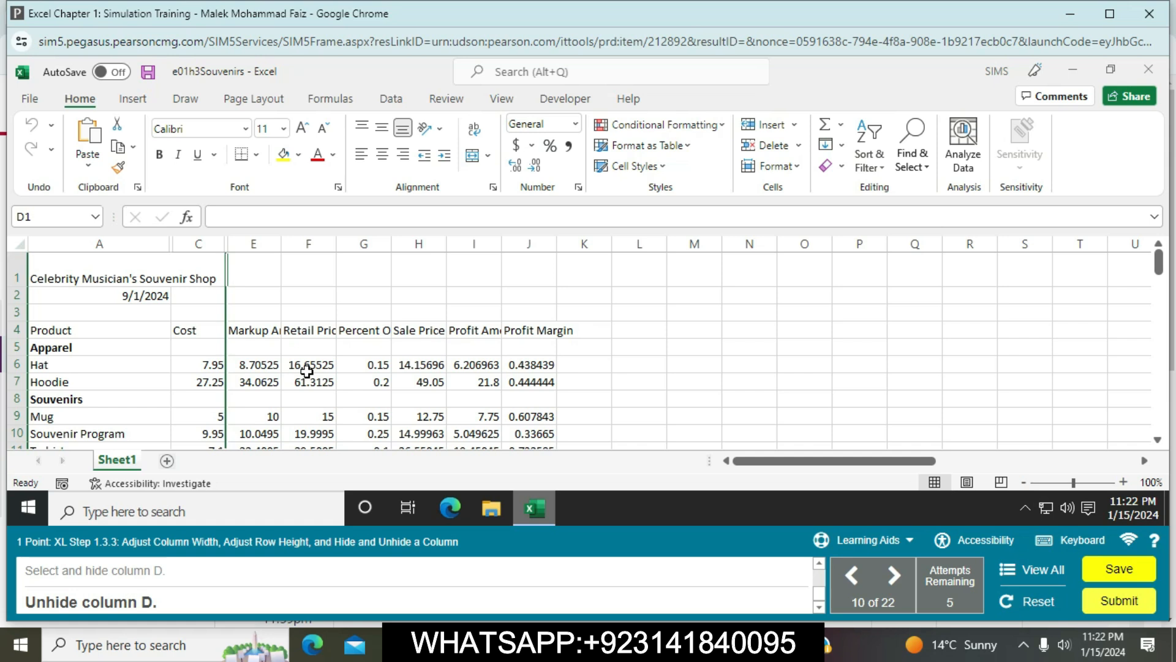
Step: Unhide column D by selecting the neighbouring columns C through E
drag(193, 244, 269, 244)
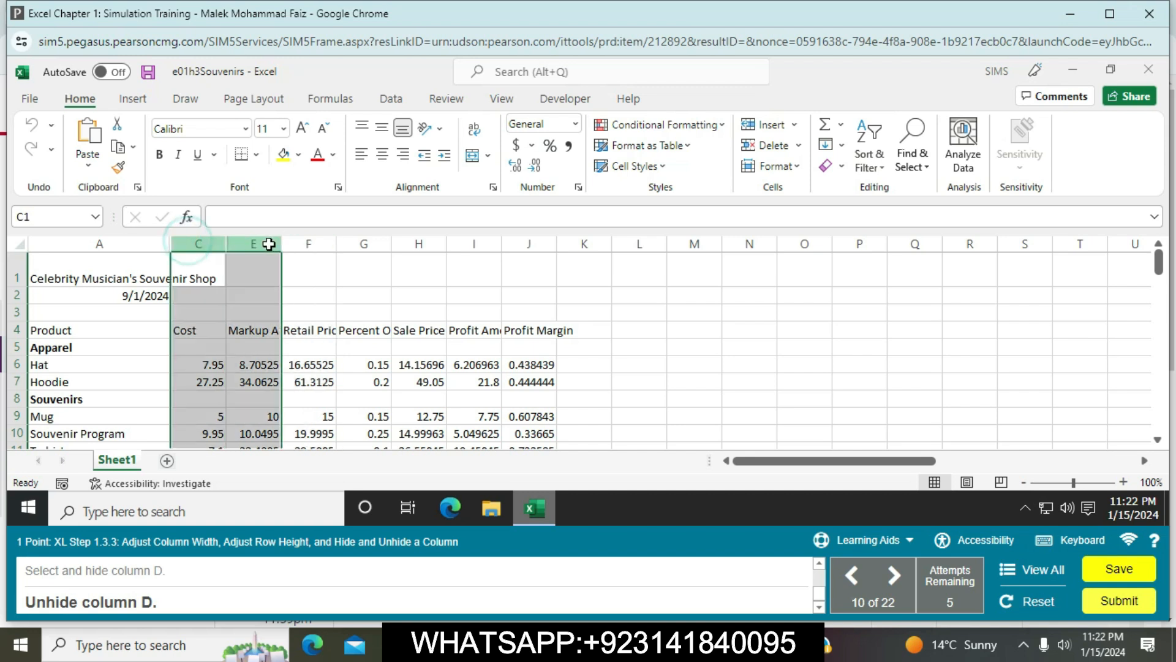
right_click(267, 244)
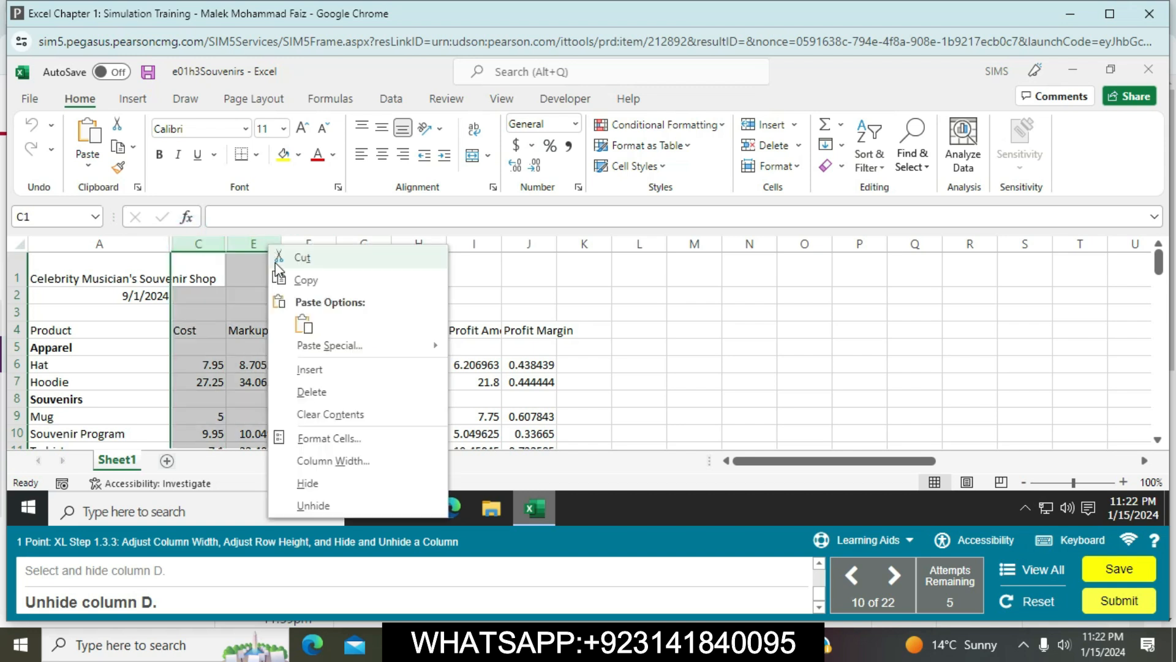
click(312, 505)
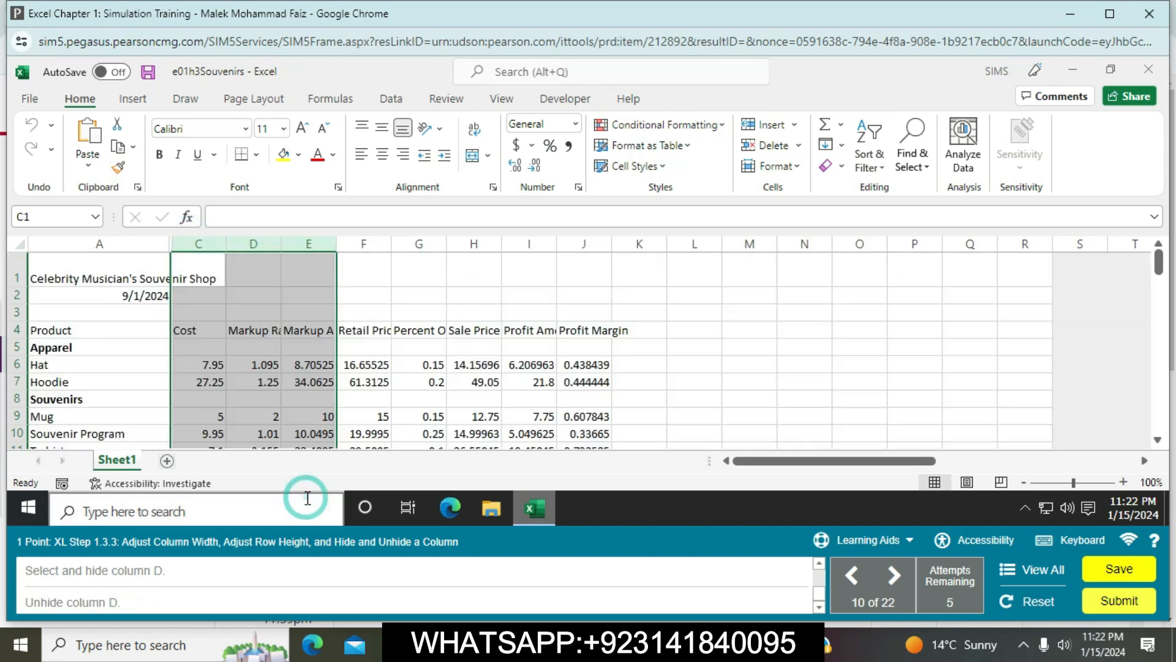